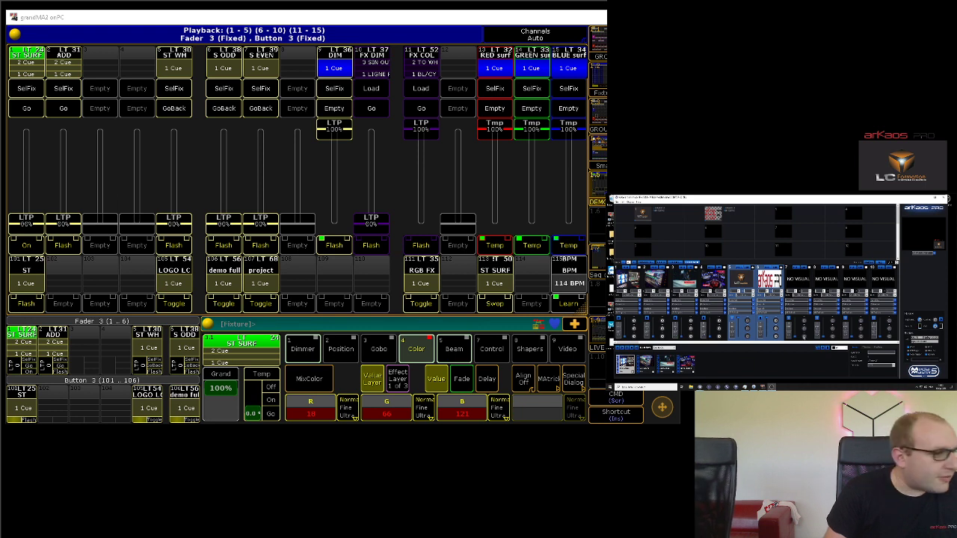
Step: Open the ArKaos VideoMapper from MediaMaster, maximize its window, and identify the connected displays
left_click_drag(626, 337, 631, 309)
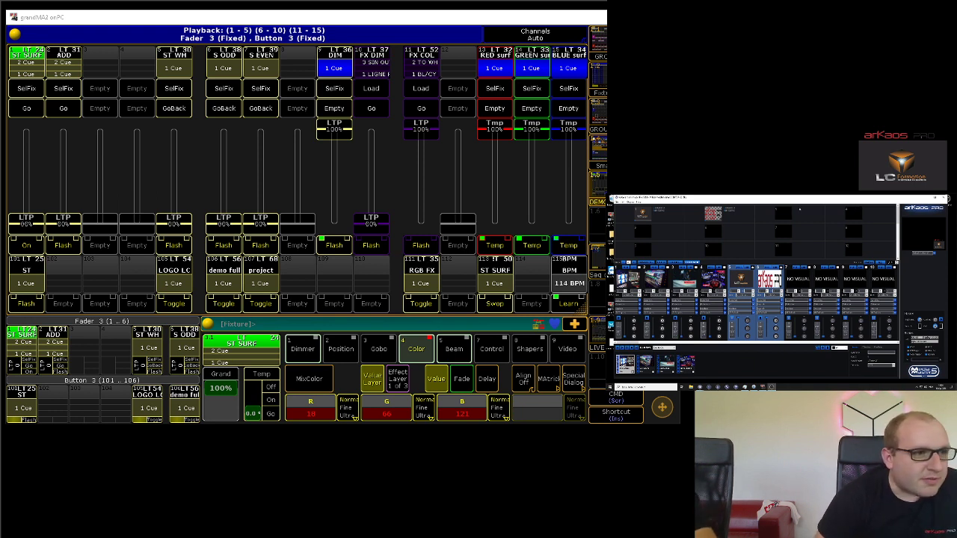
left_click(629, 201)
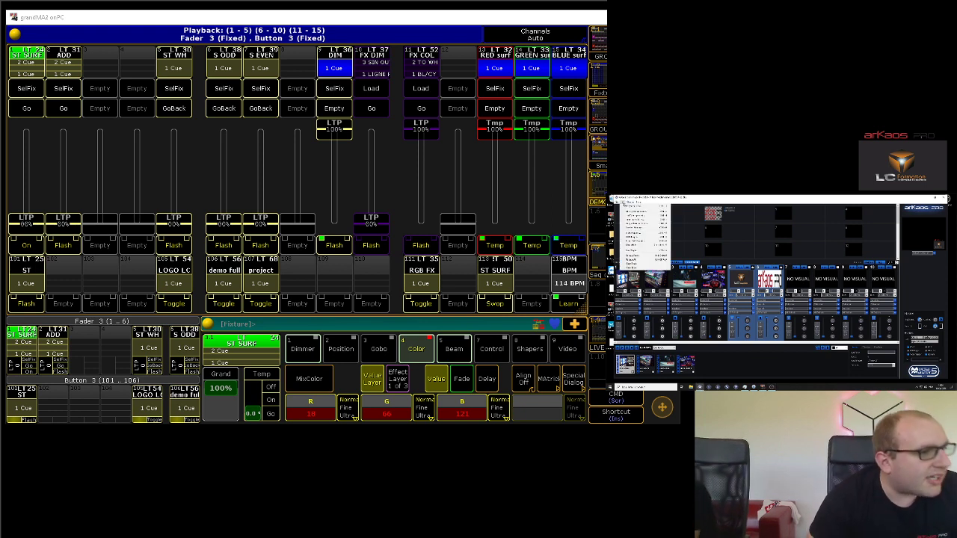
left_click(635, 234)
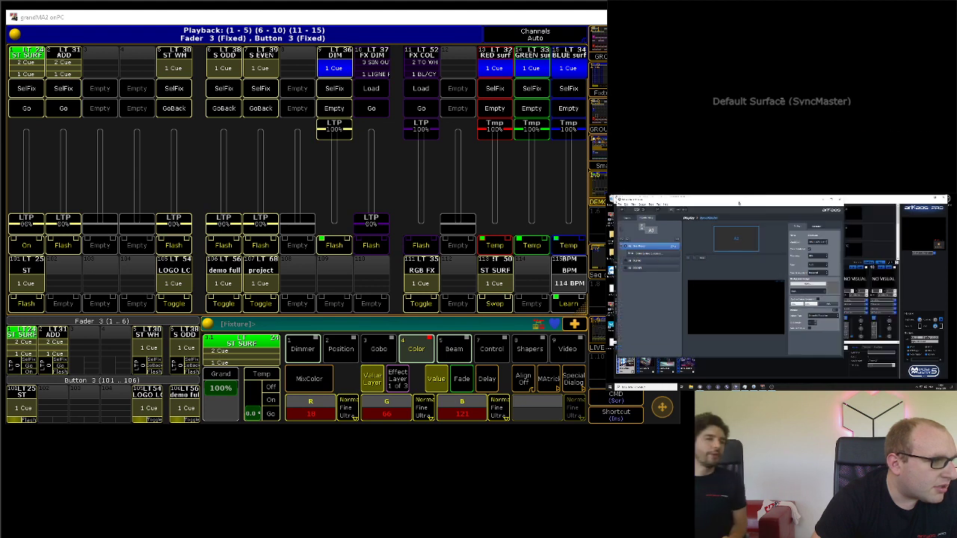
left_click(831, 200)
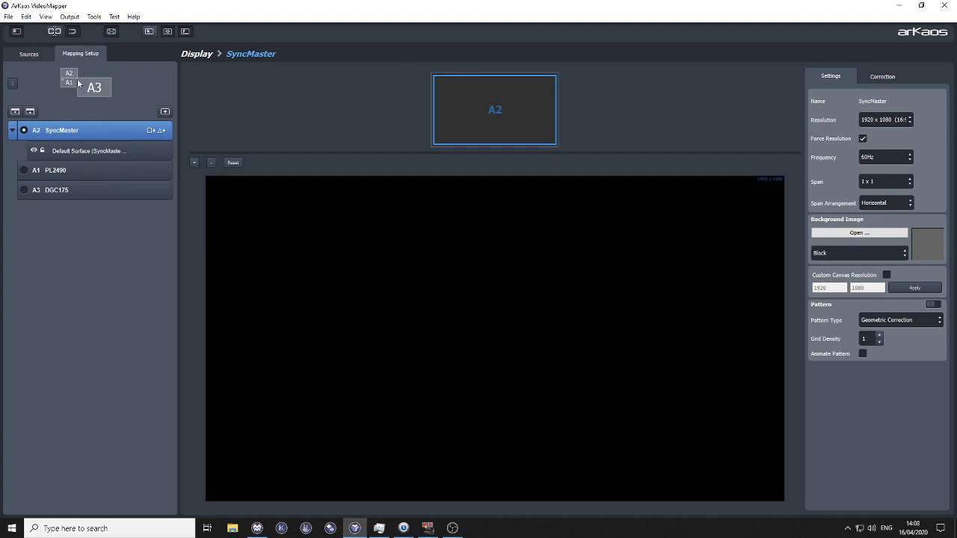
left_click(10, 88)
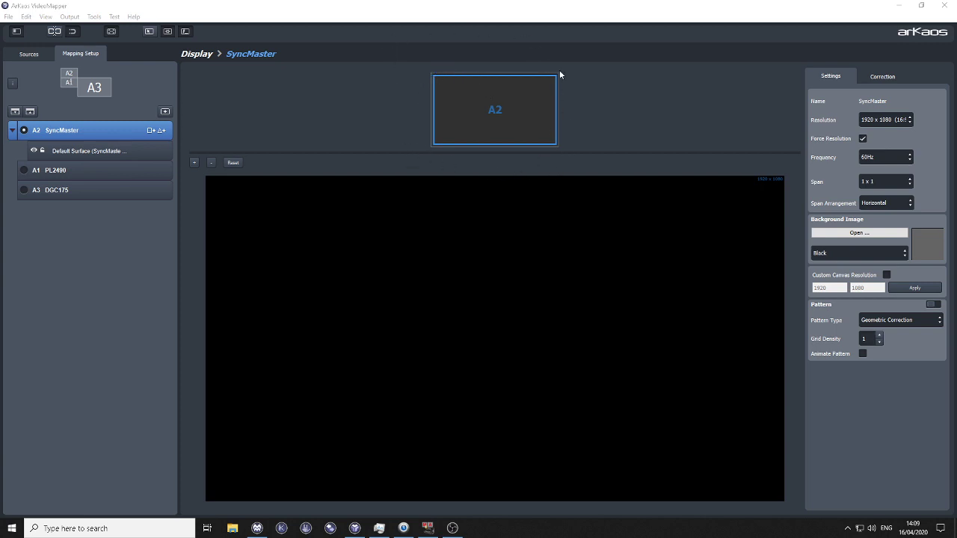
Step: Select SyncMaster's default surface, switch the source to Test Card 16x9.png, and return to the mapping setup
left_click(147, 156)
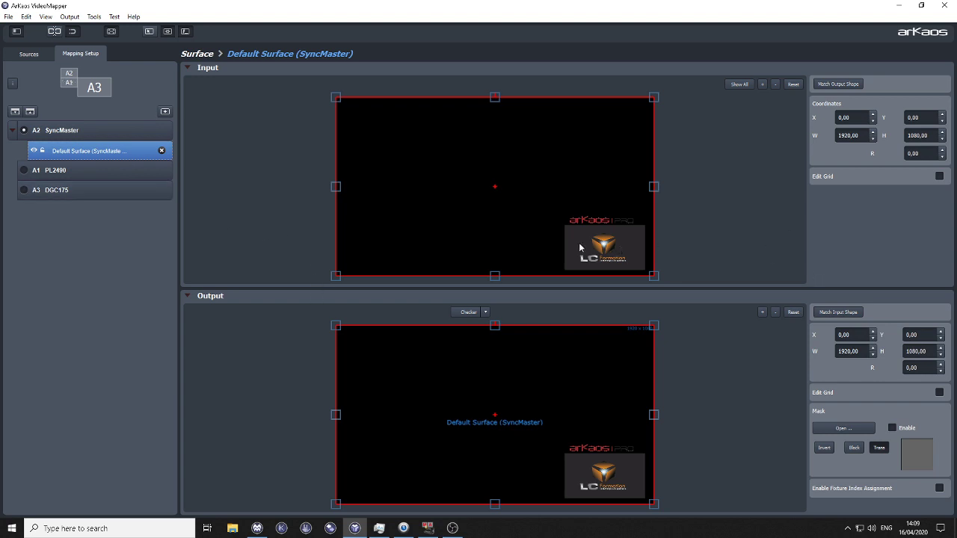
left_click(21, 57)
left_click(36, 218)
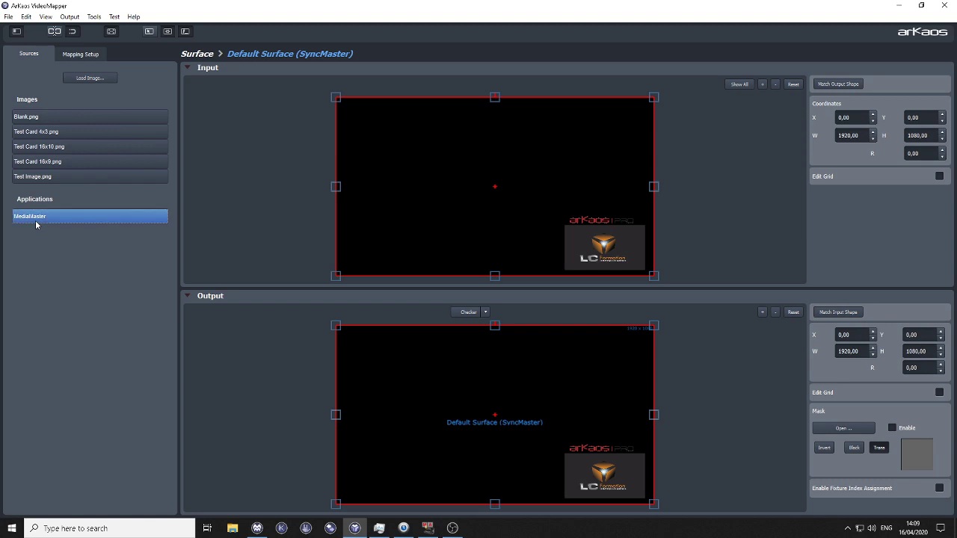
left_click(57, 160)
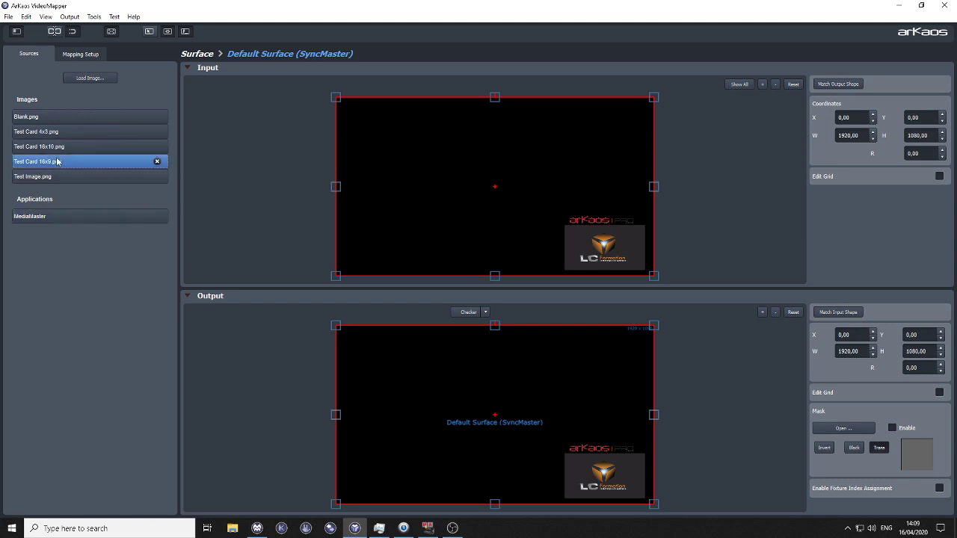
left_click(103, 51)
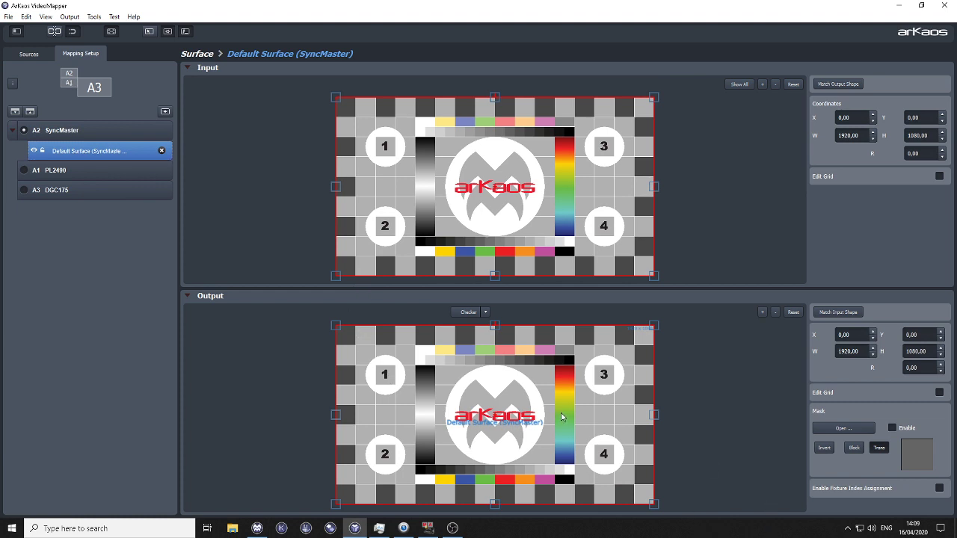
Step: Rename SyncMaster's default surface as "Surfqce 1"
left_click_drag(861, 350, 795, 339)
double_click(81, 153)
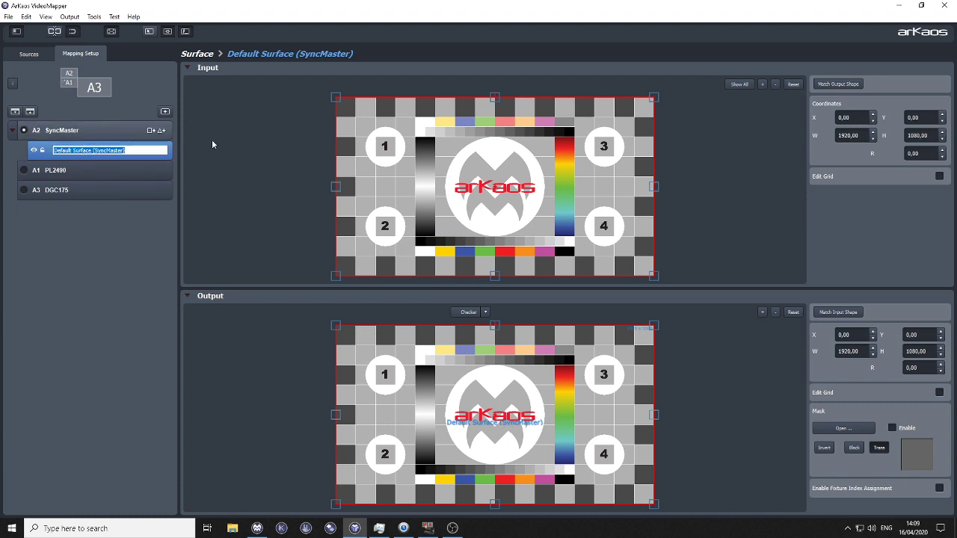
type("Surfqce ")
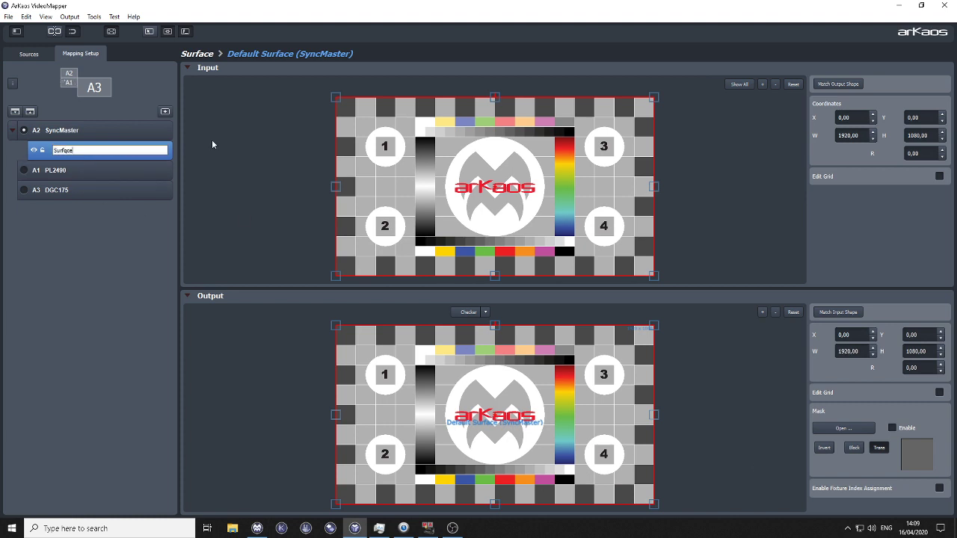
type("1")
key("Return")
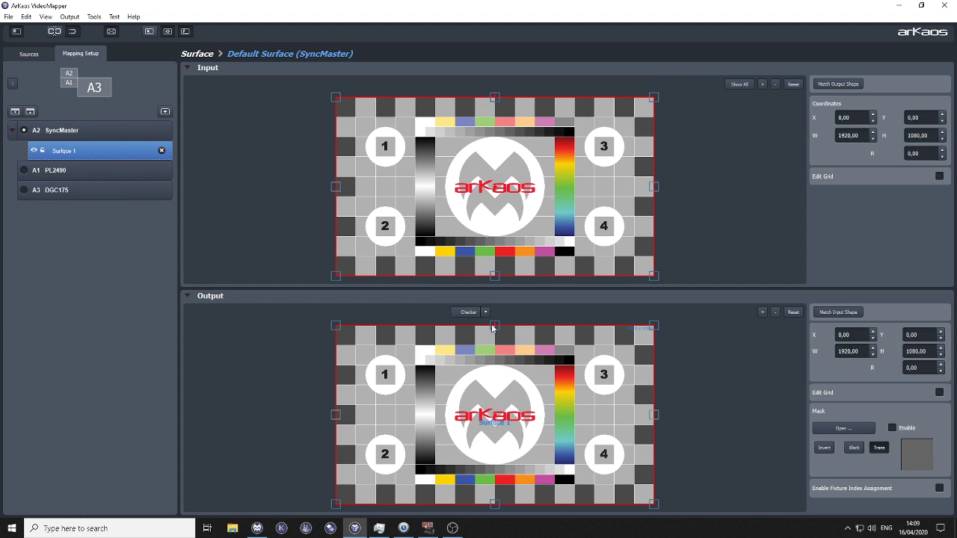
Step: Set the output of Surfqce 1 to 200 wide and 200 high, positioned at X 0, Y 0
left_click(858, 351)
type("200")
left_click(916, 351)
type("200")
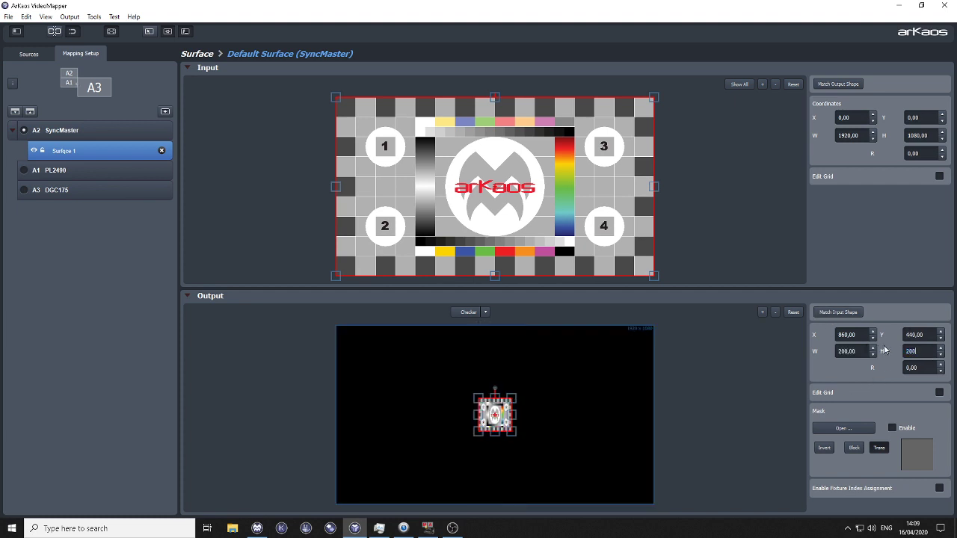
left_click(847, 335)
type("0")
left_click(916, 334)
type("0")
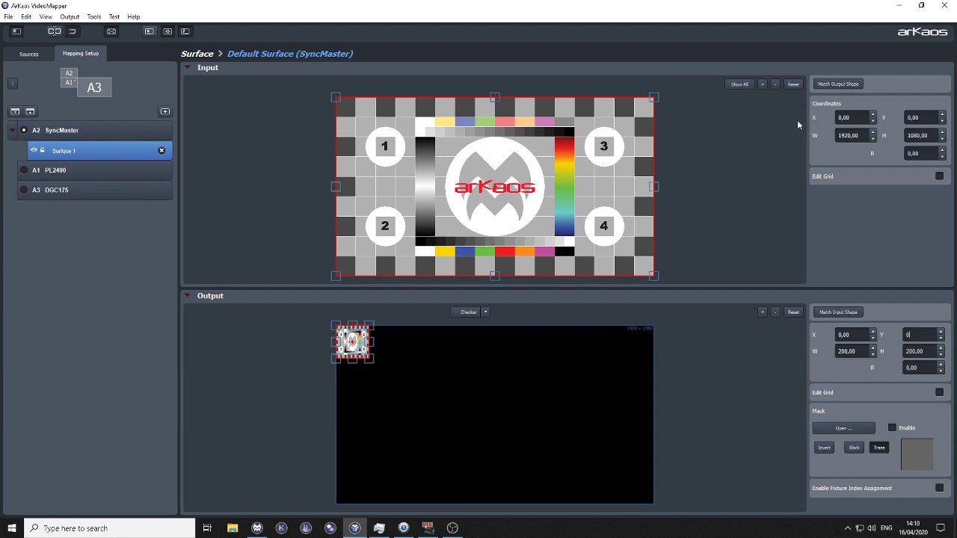
Step: Match the input of Surfqce 1 to its output shape and move it down the test card's left edge to Y about 241
left_click(831, 86)
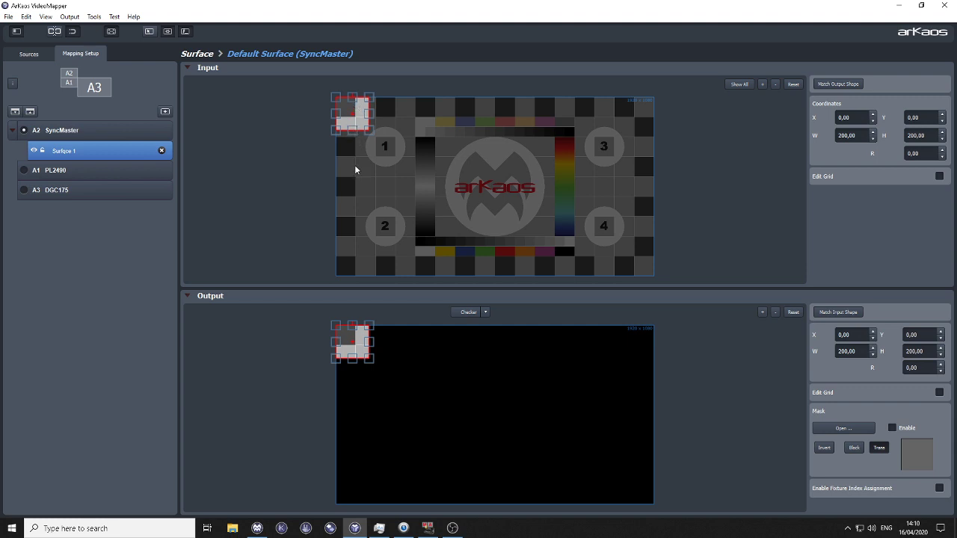
left_click_drag(351, 116, 349, 157)
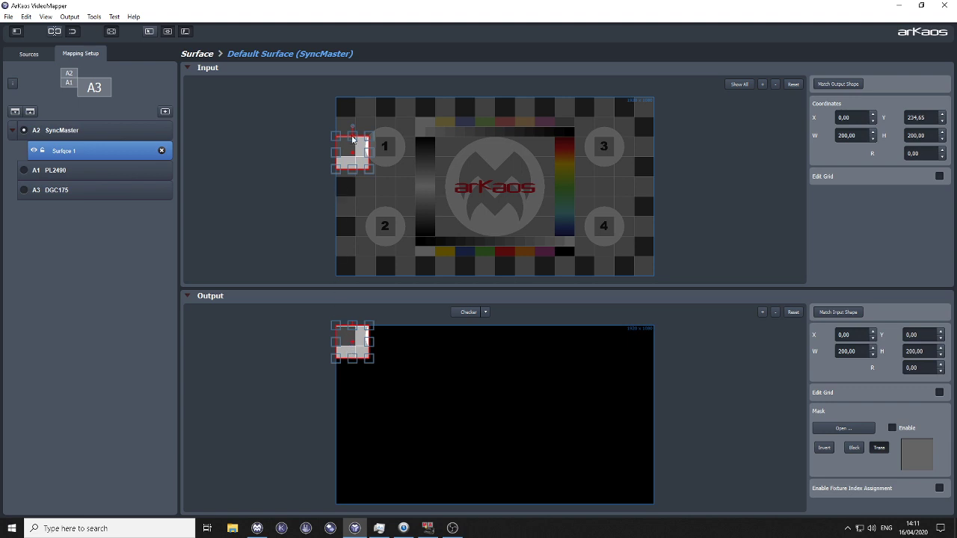
left_click_drag(352, 139, 357, 158)
scroll(350, 281, "up", 3)
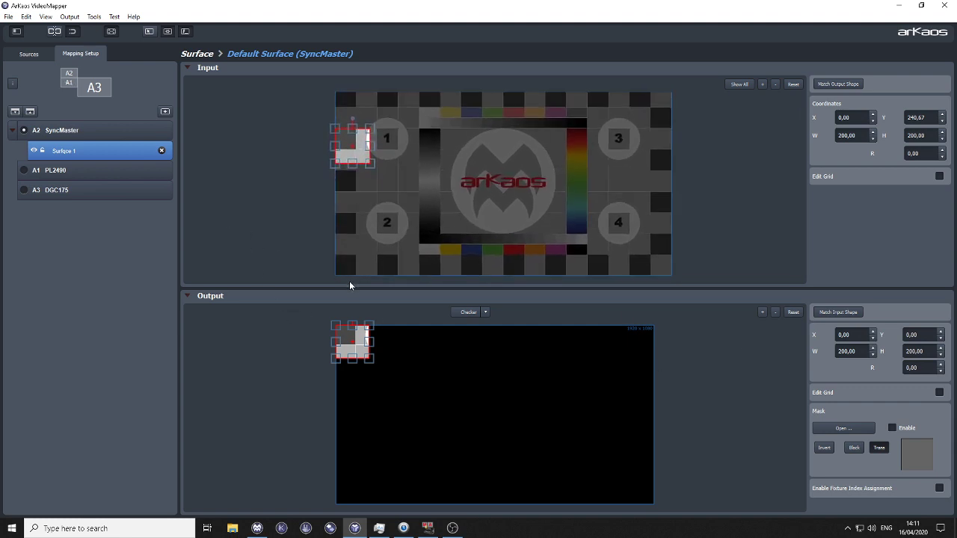
scroll(427, 212, "down", 1)
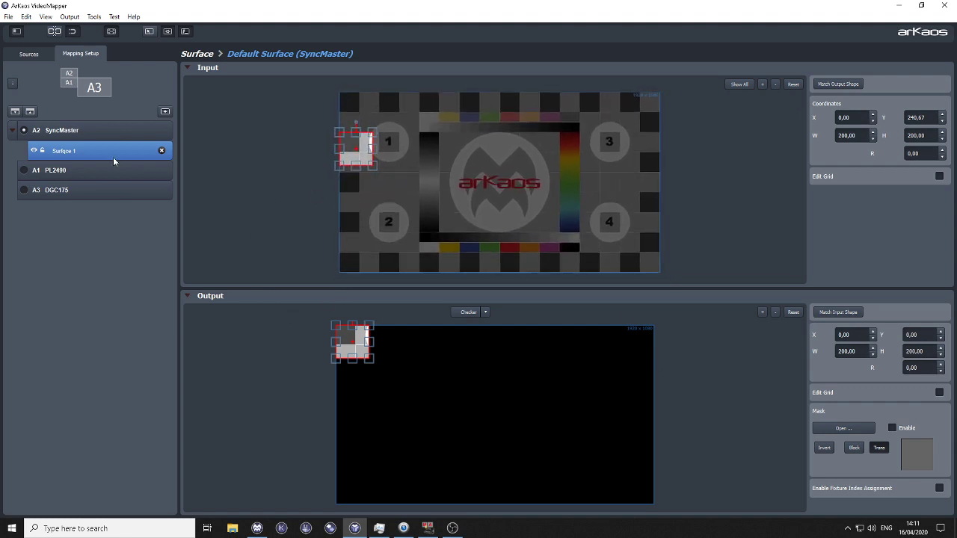
Step: Duplicate Surfqce 1 and rename the copy as "Surfqce 2"
right_click(69, 152)
left_click(96, 285)
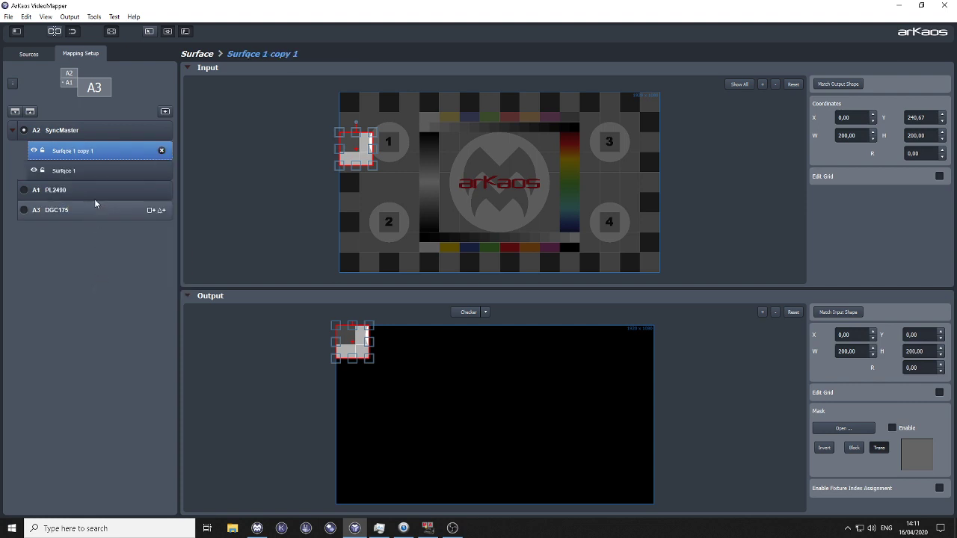
double_click(95, 151)
left_click_drag(96, 151, 73, 153)
type("2")
key("Return")
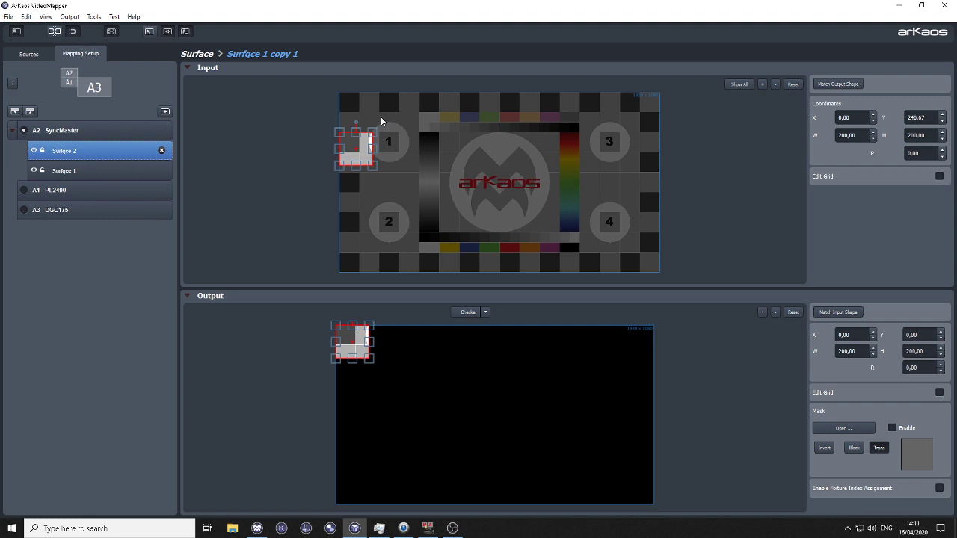
Step: Move the output of Surfqce 2 flush beside Surfqce 1, to X 200, Y 0, and check the seam between them
left_click_drag(359, 344, 386, 344)
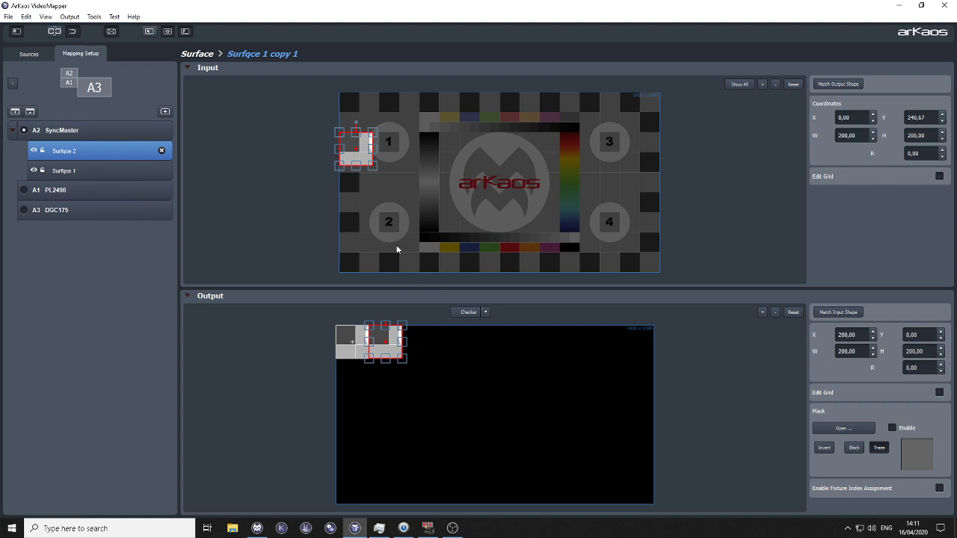
scroll(354, 345, "up", 3)
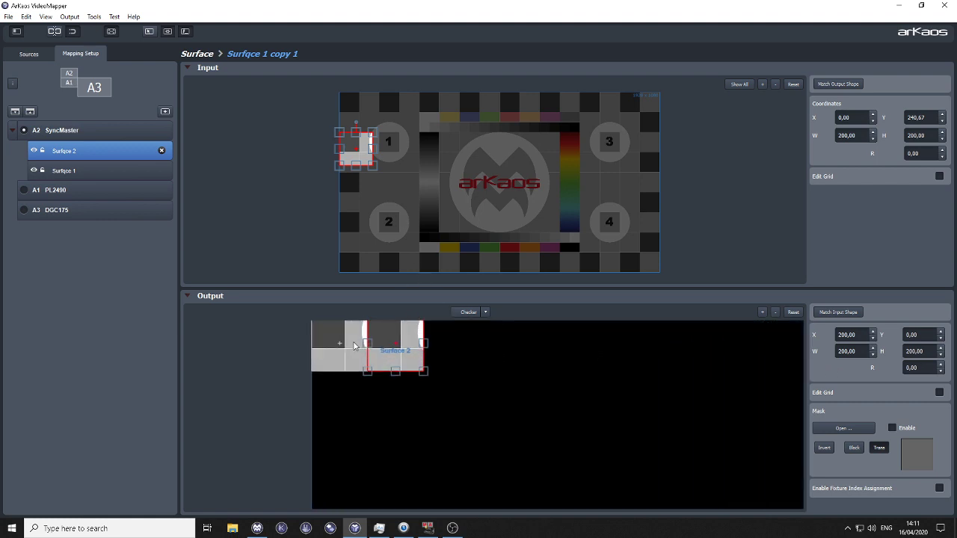
scroll(353, 346, "up", 5)
scroll(375, 373, "up", 4)
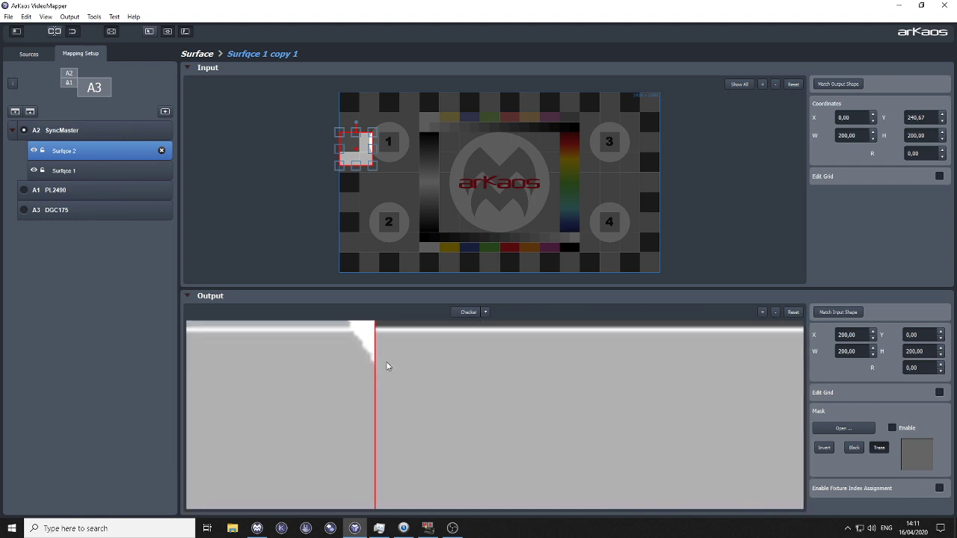
scroll(386, 364, "down", 4)
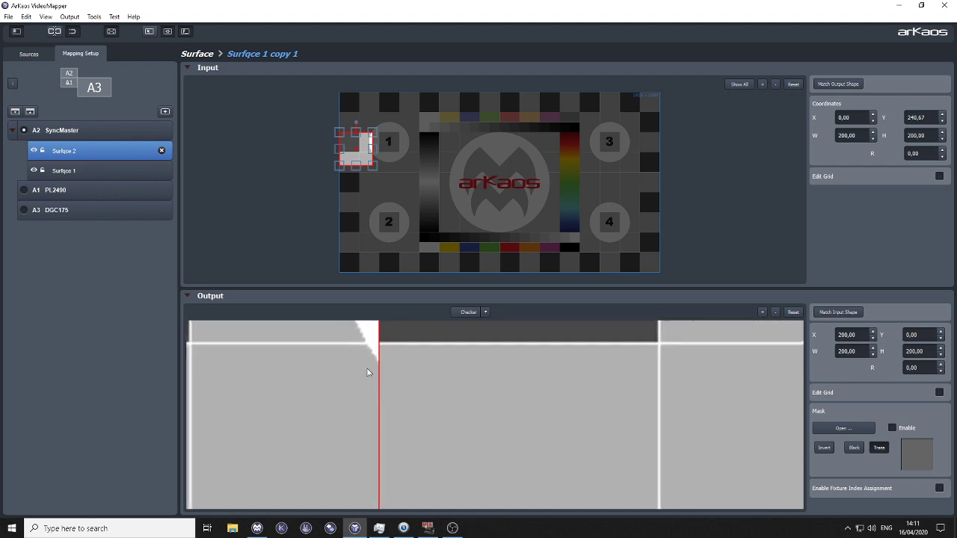
scroll(360, 380, "down", 1)
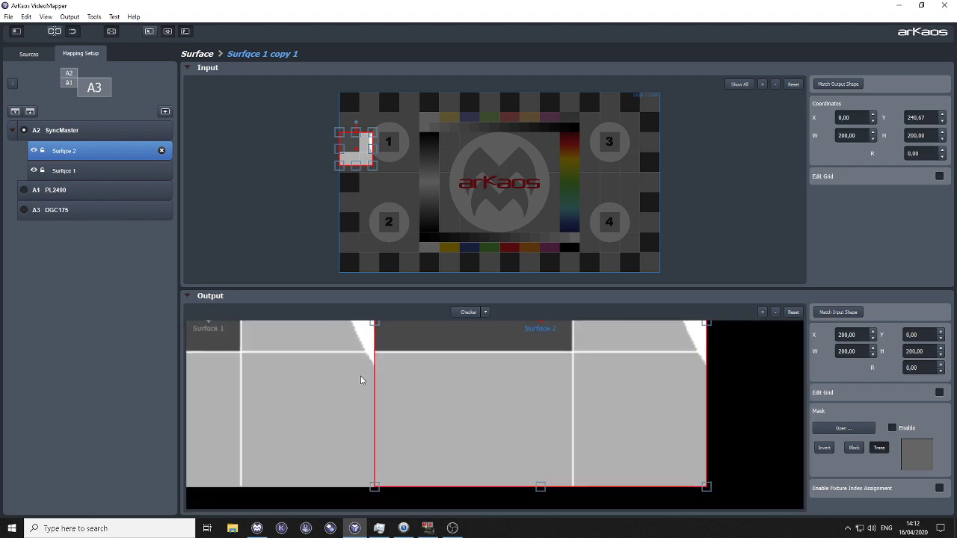
left_click(793, 312)
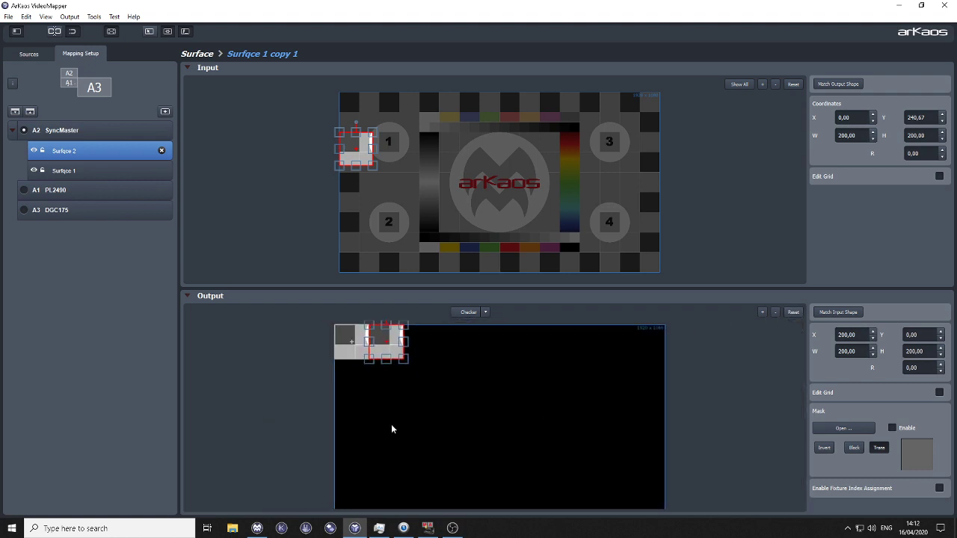
Step: Match the input of Surfqce 2 to its output shape and move it over the test card's circle 1, at about X 209, Y 257
left_click(305, 338)
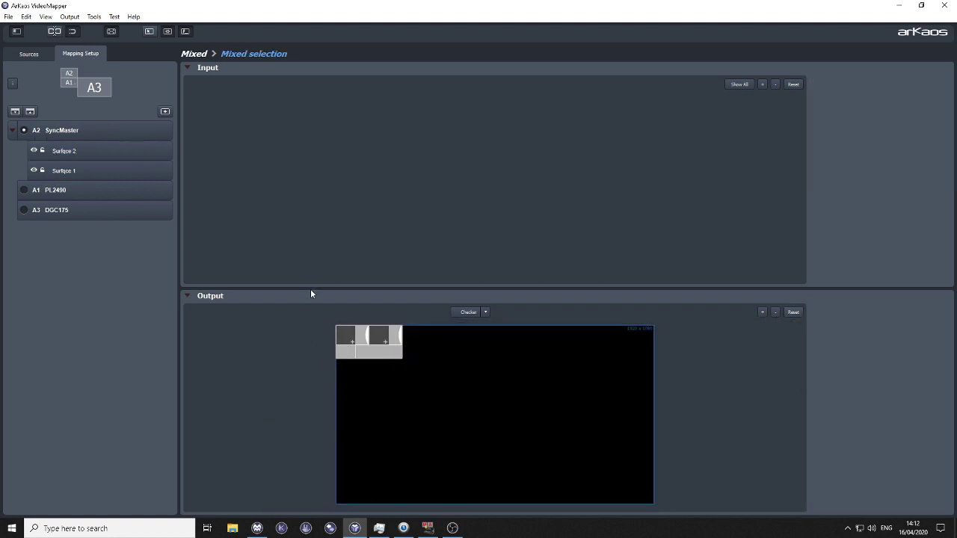
left_click(398, 347)
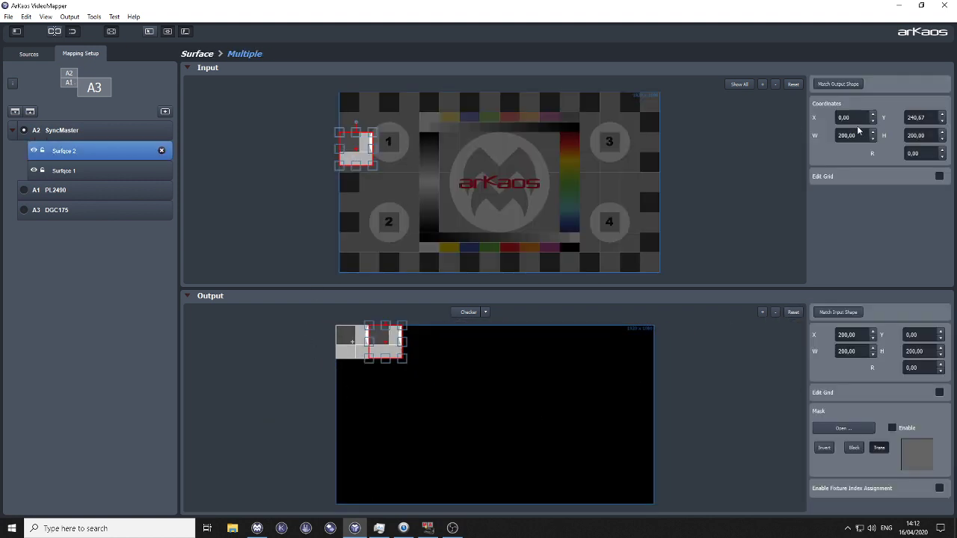
left_click(844, 83)
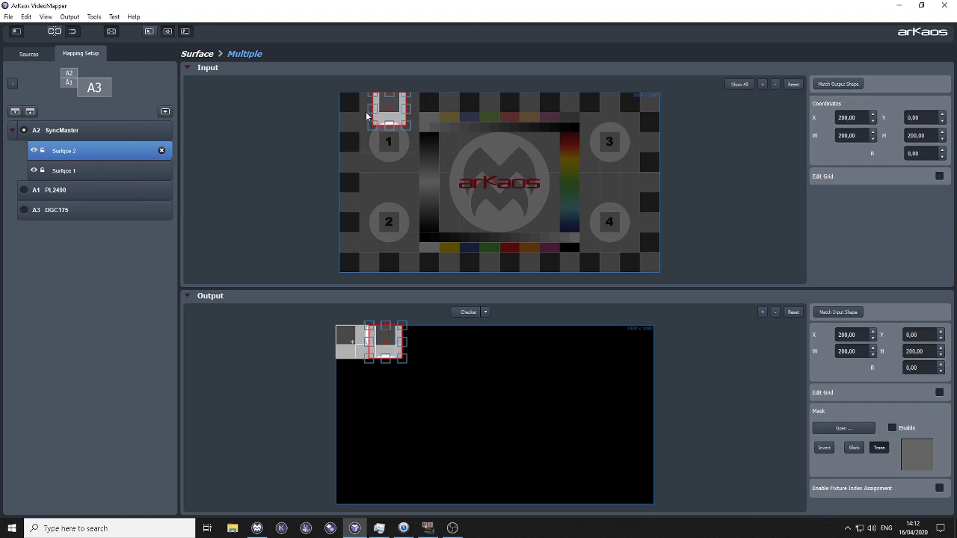
left_click_drag(389, 110, 391, 149)
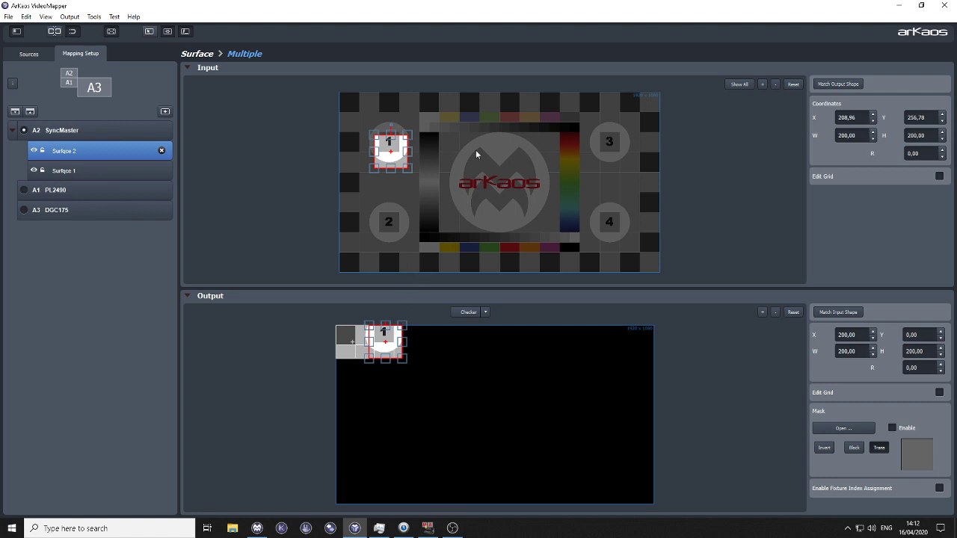
Step: Set the input X position of Surfqce 2 to 210 and show all surfaces in the input view
left_click_drag(862, 117, 788, 108)
type("210")
key("Return")
left_click(747, 86)
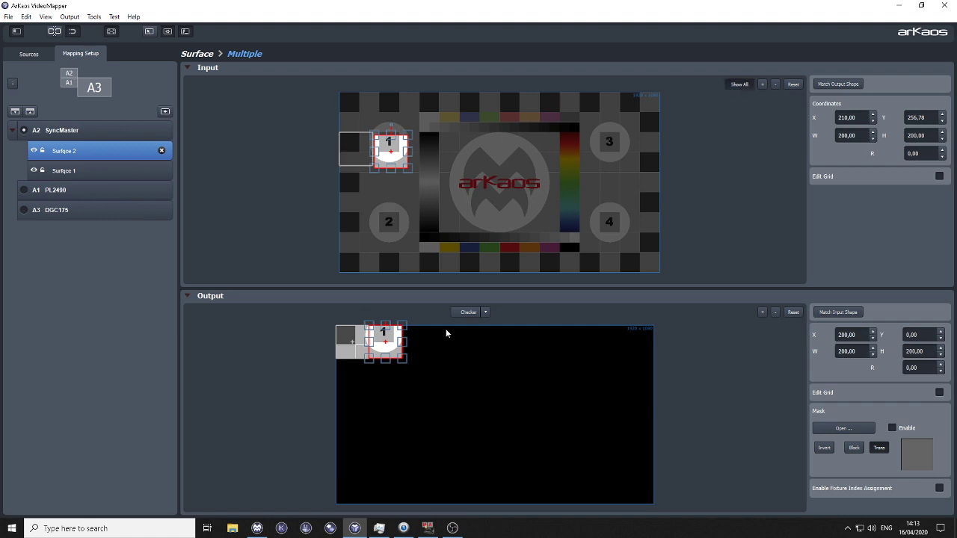
Step: Set the input Y position of Surfqce 1 to 240
double_click(916, 118)
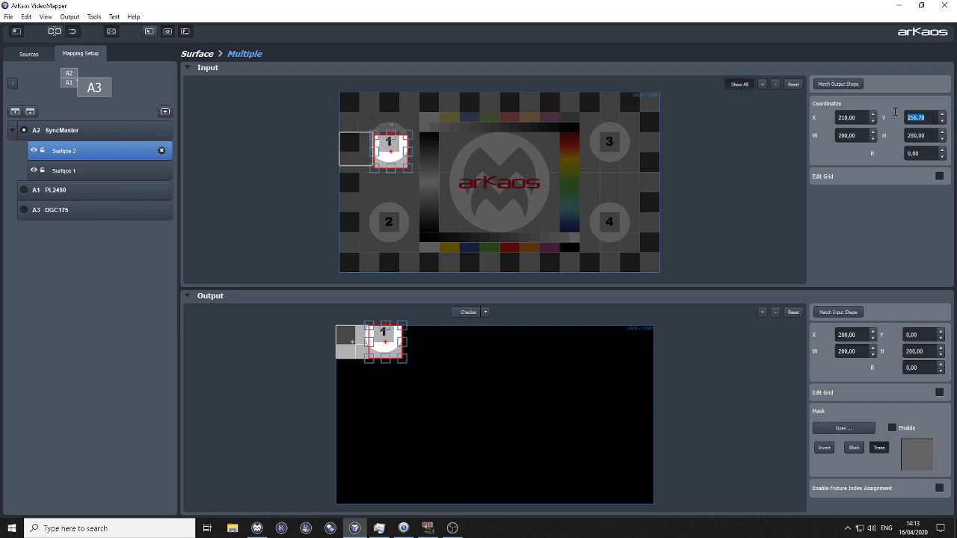
left_click(362, 343)
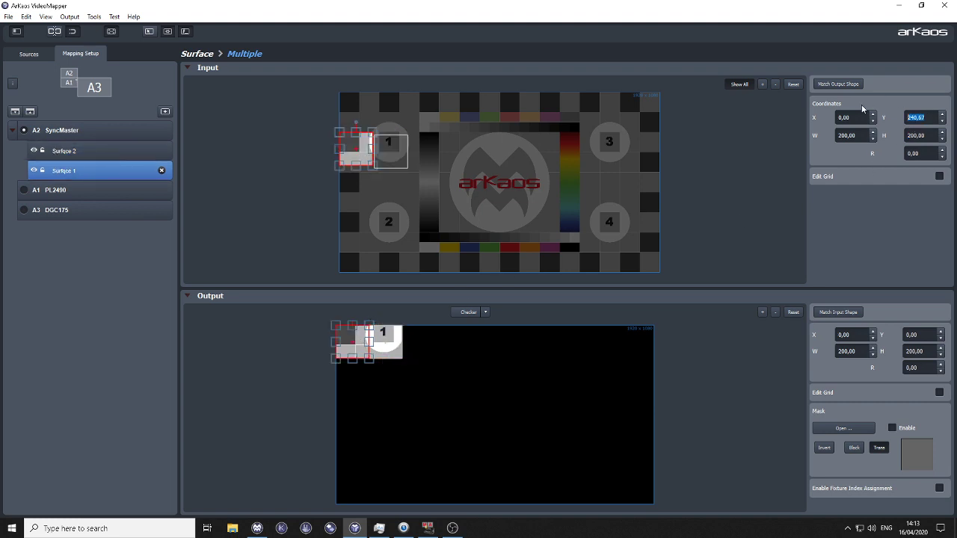
type("2450")
key("BackSpace")
key("BackSpace")
type("0")
key("Return")
Step: Set the input Y position of Surfqce 2 to 240 and keep that surface selected
left_click(391, 149)
left_click_drag(926, 117, 888, 113)
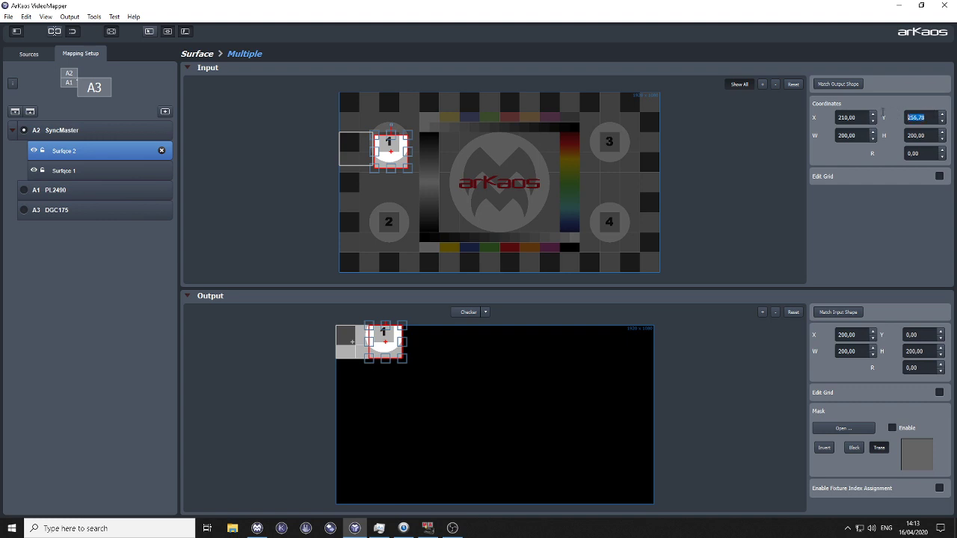
type("240")
key("Return")
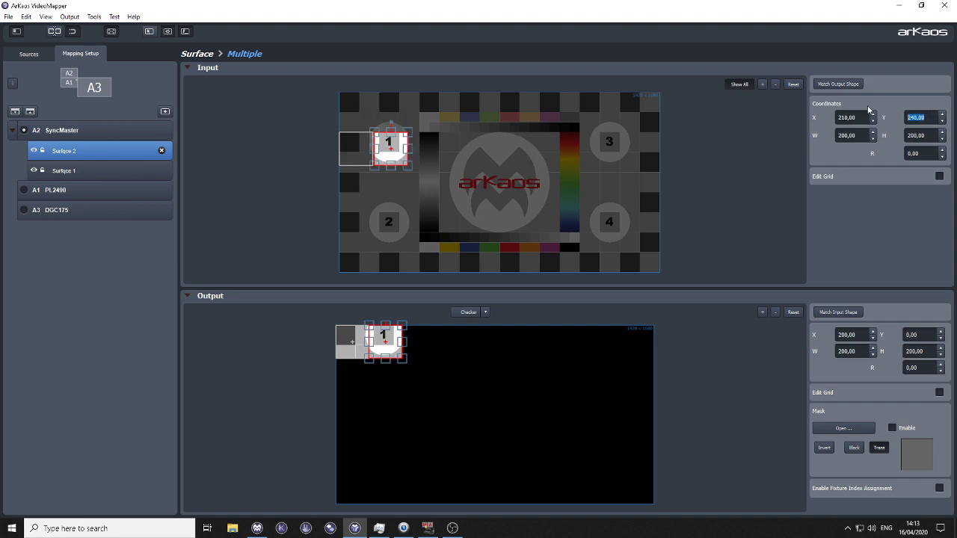
left_click(782, 210)
left_click(86, 156)
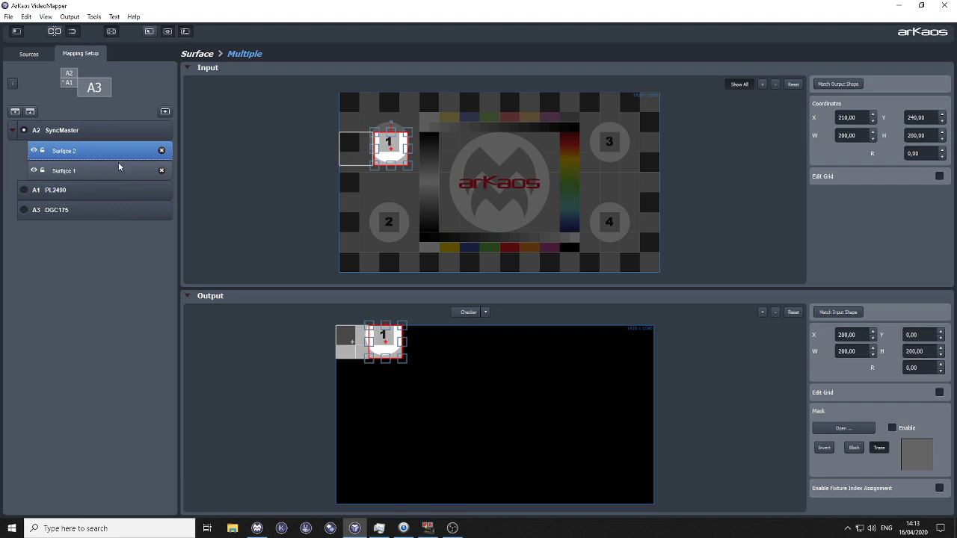
Step: Duplicate Surfqce 1 in the SyncMaster surface list
left_click(102, 148)
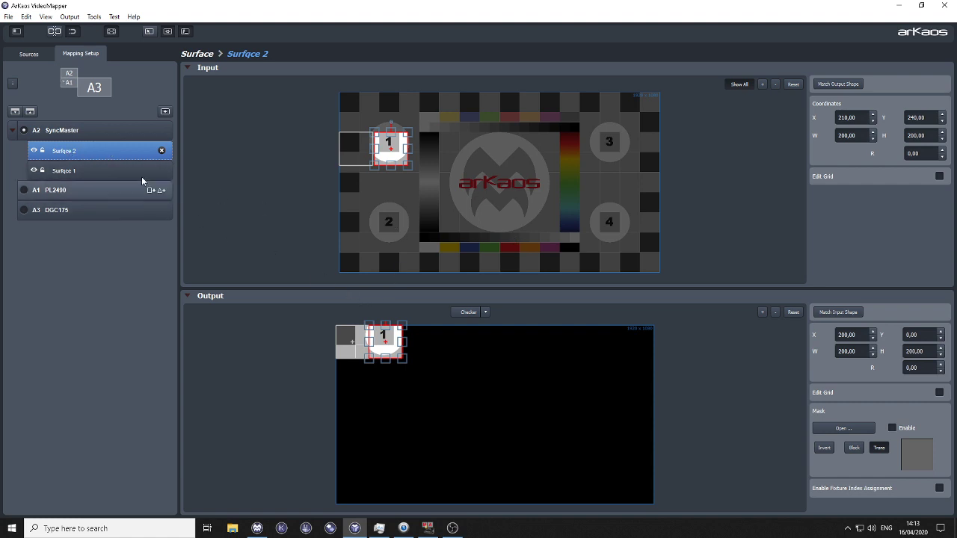
left_click(66, 169)
right_click(65, 168)
left_click(133, 302)
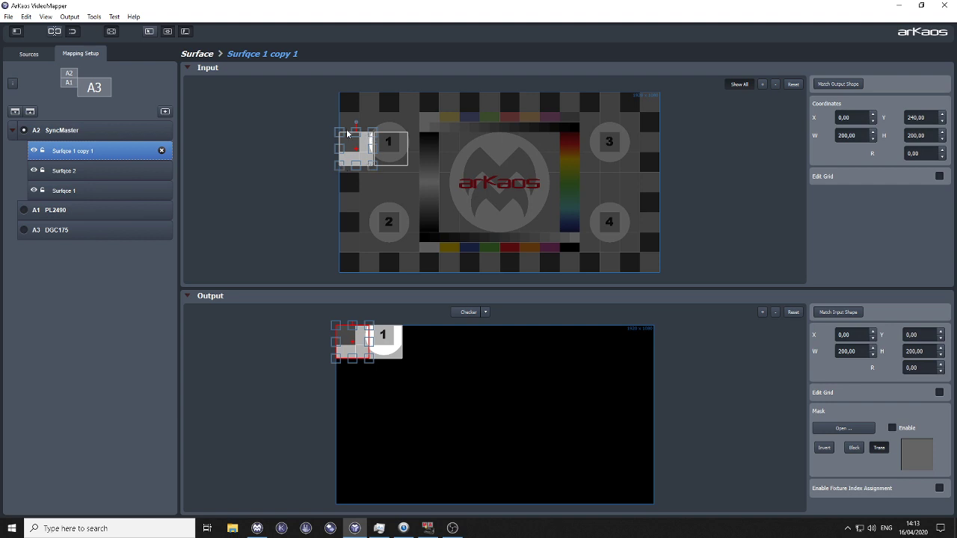
Step: Shift the Surfqce 1 copy's output to about Y 3 and reshape its input to about 1225 x 1080 at X 360, Y 0
scroll(369, 159, "up", 1)
scroll(370, 156, "down", 1)
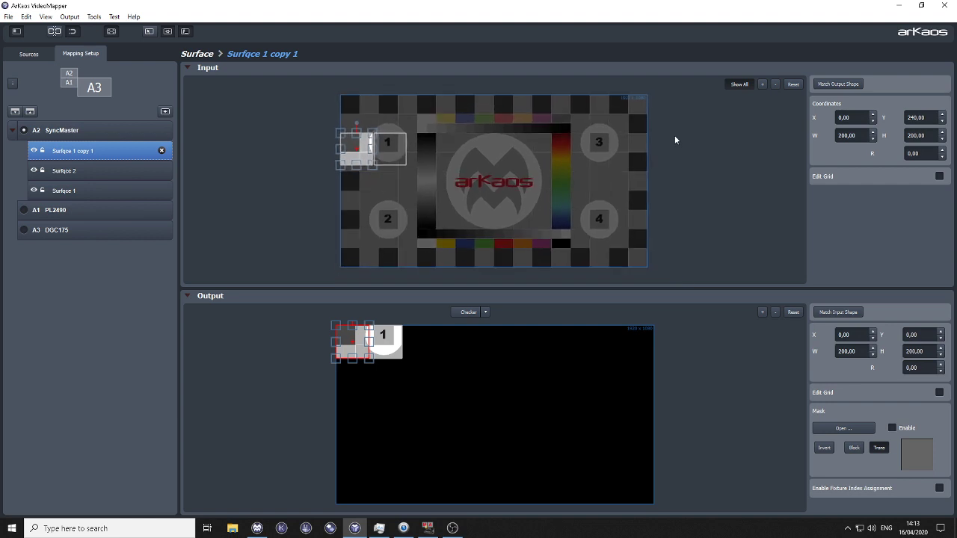
scroll(596, 141, "down", 1)
scroll(483, 146, "up", 1)
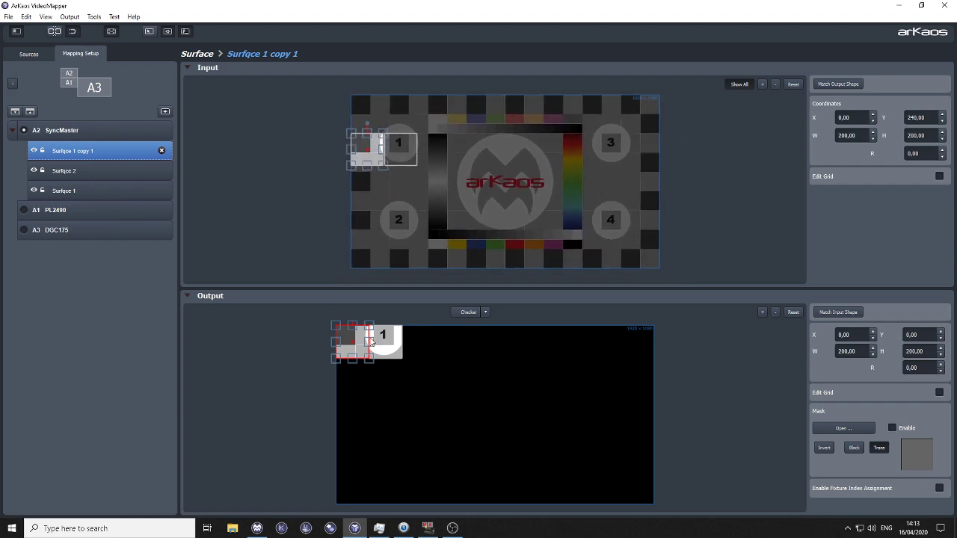
left_click_drag(356, 343, 356, 343)
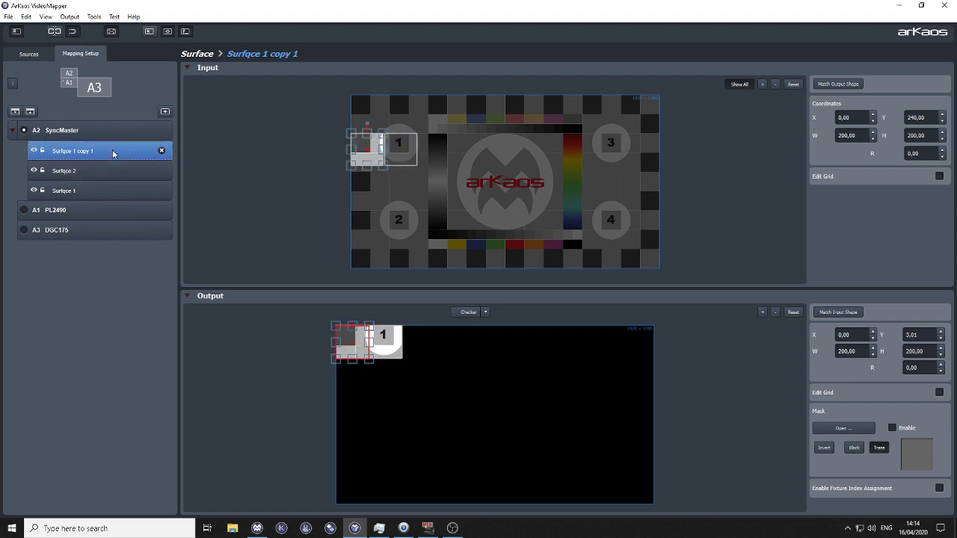
left_click_drag(365, 151, 549, 270)
left_click_drag(472, 215, 530, 217)
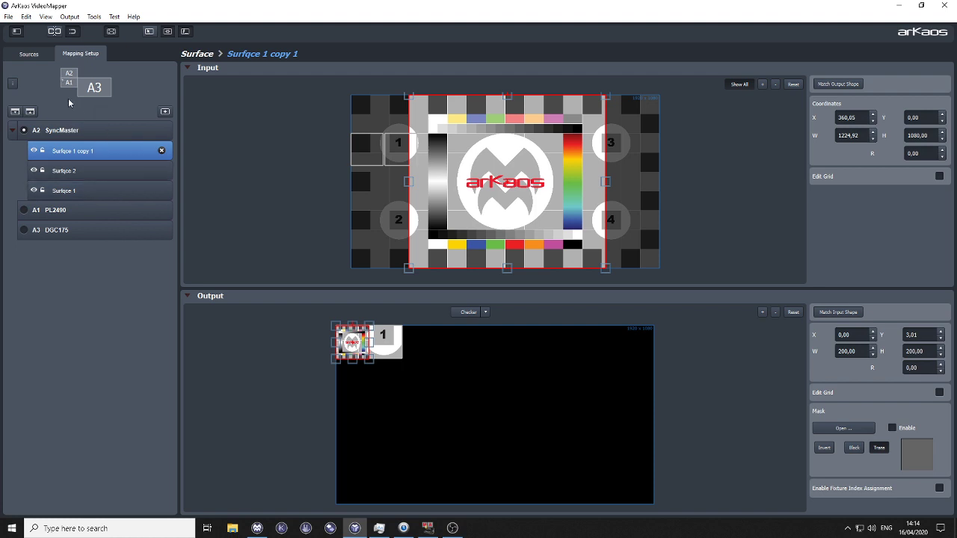
Step: Add a new surface to SyncMaster, position its output at X 0, Y 0 and enlarge it to about 1607 x 702
mouse_move(33, 132)
left_click(151, 130)
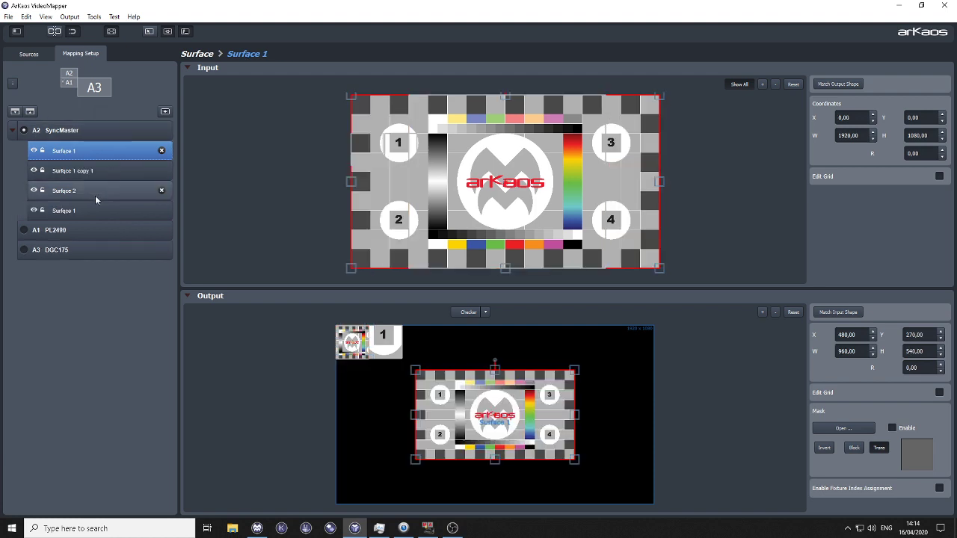
left_click_drag(487, 411, 413, 359)
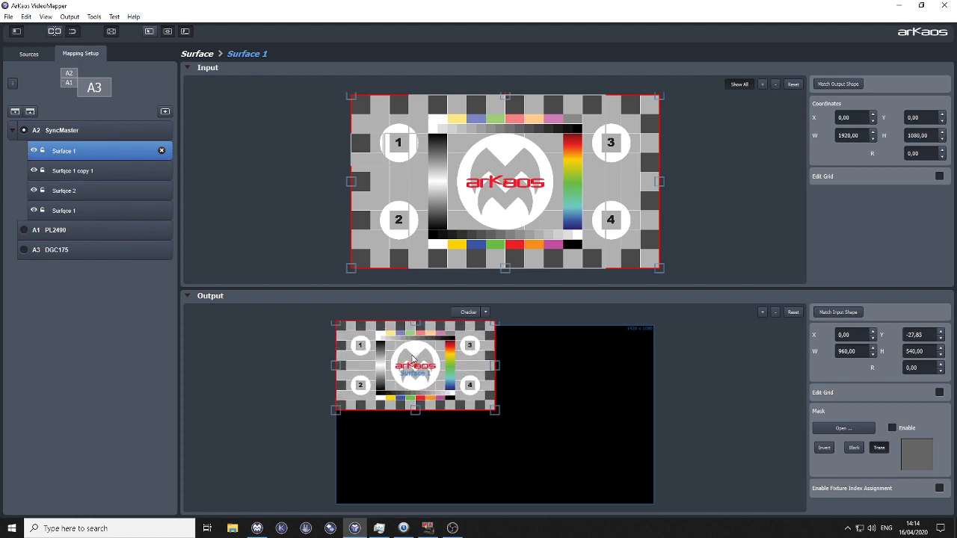
left_click_drag(494, 417, 602, 441)
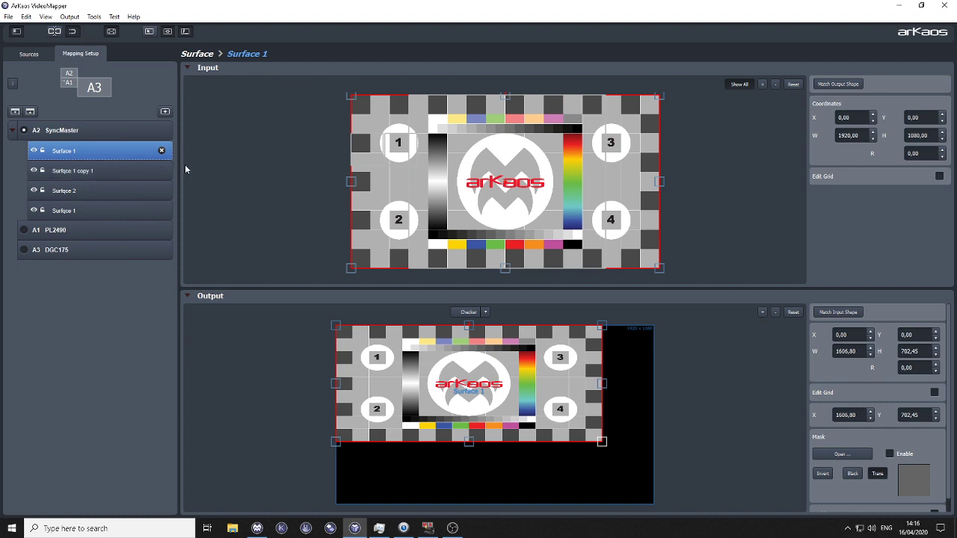
Step: Try out locking and unlocking the new Surface 1
left_click(43, 154)
left_click(43, 155)
left_click(43, 154)
left_click(43, 154)
Step: Widen the output of Surface 1 to about 1656 and lock the surface
scroll(598, 385, "down", 2)
scroll(598, 388, "up", 1)
left_click_drag(598, 387, 604, 381)
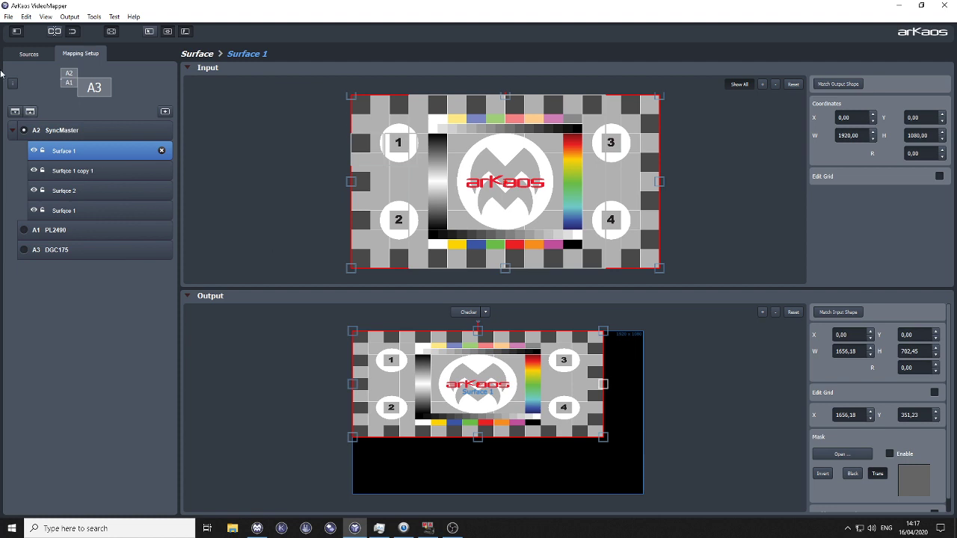
left_click(43, 153)
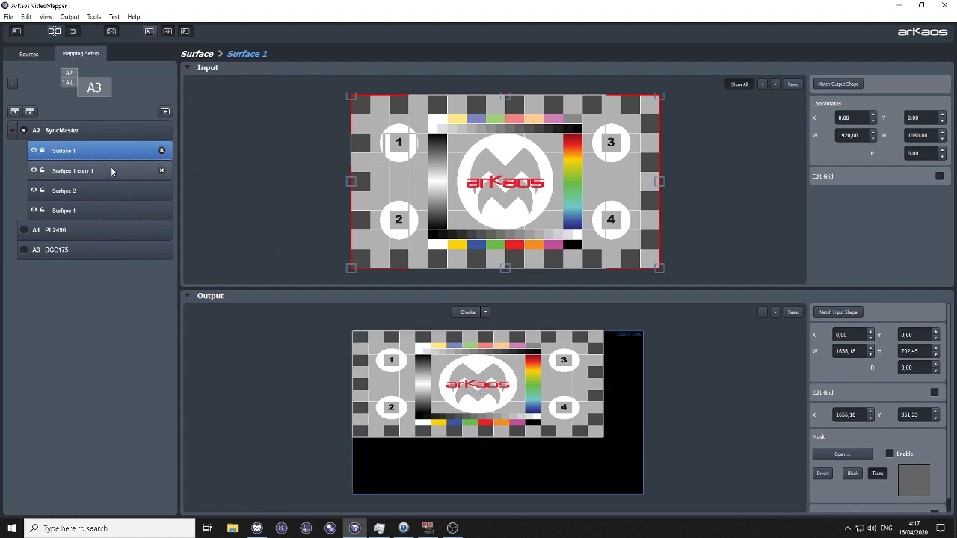
Step: Toggle the visibility of Surface 1, leave it hidden, and select the original Surfqce 1
left_click(33, 152)
left_click(33, 152)
left_click(33, 152)
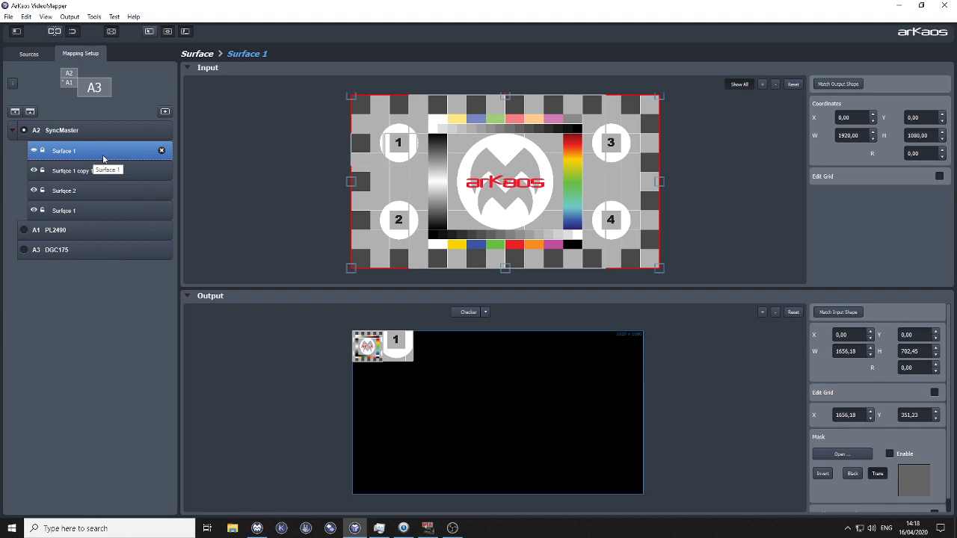
left_click(34, 151)
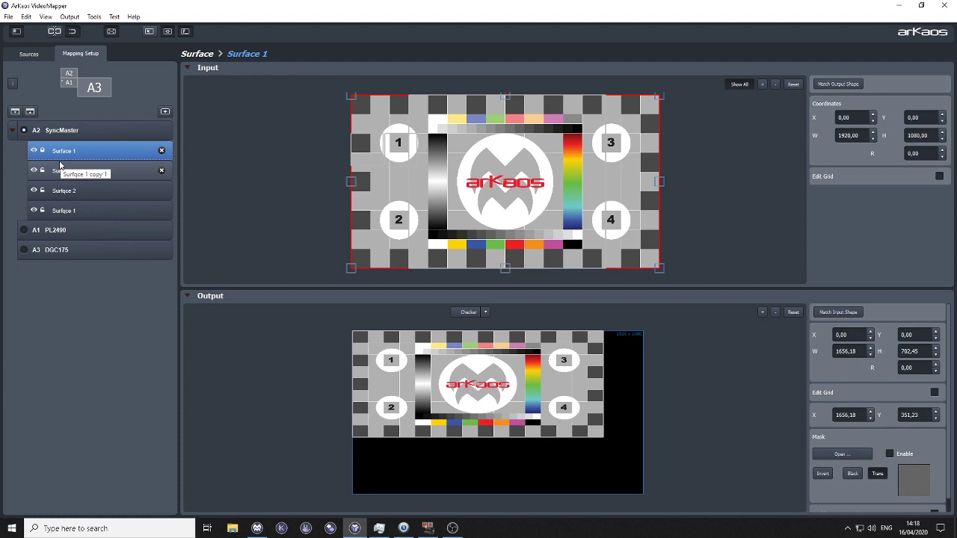
left_click(32, 152)
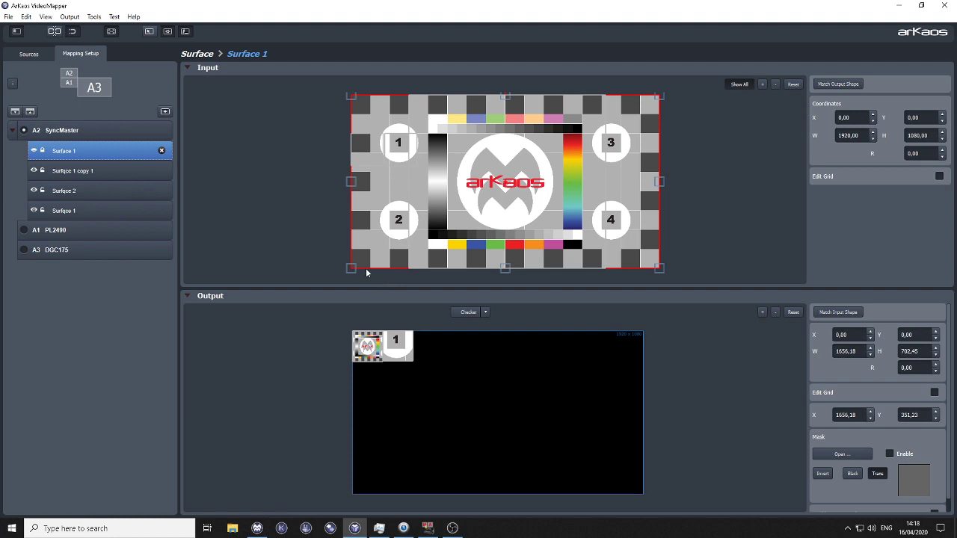
left_click(119, 213)
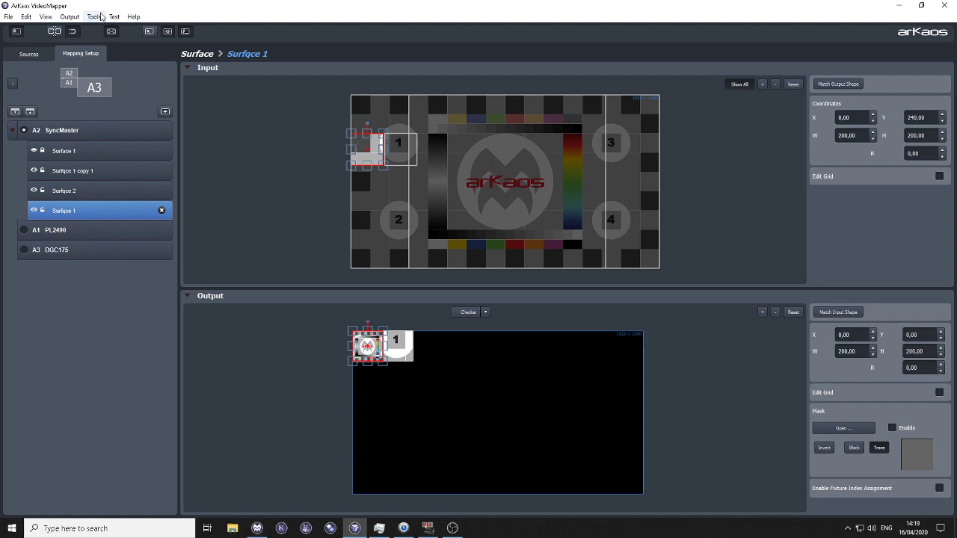
Step: Switch to MediaMaster Pro and open its documentation PDF
left_click(133, 17)
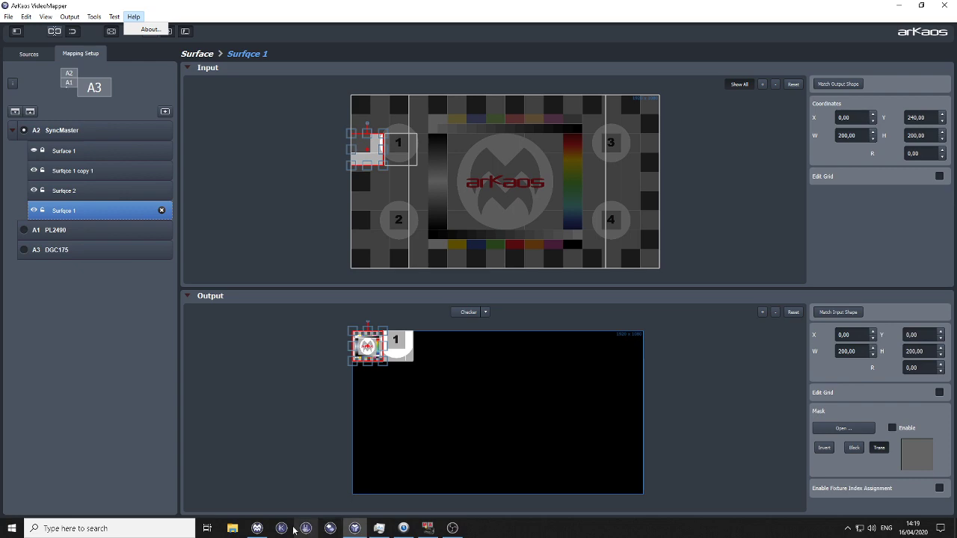
left_click(257, 531)
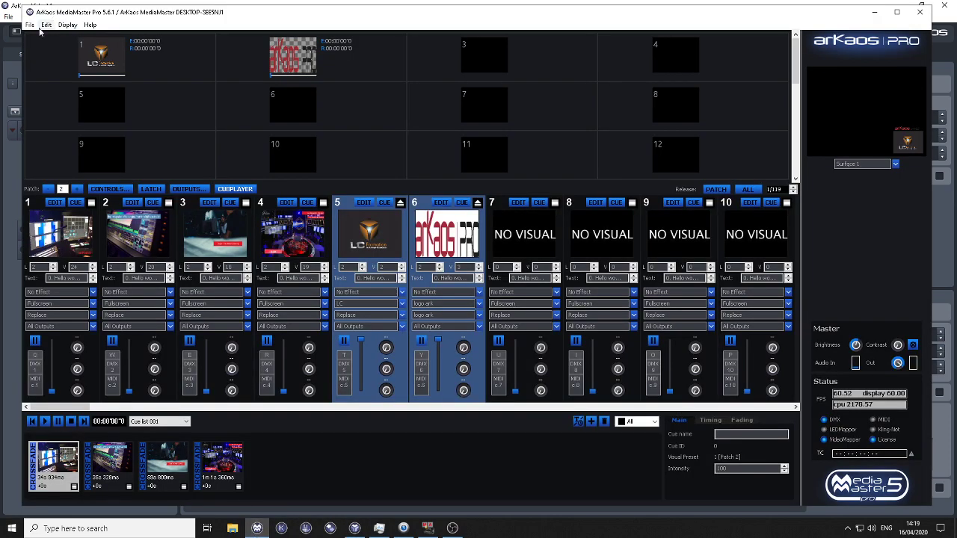
left_click(89, 24)
left_click(89, 36)
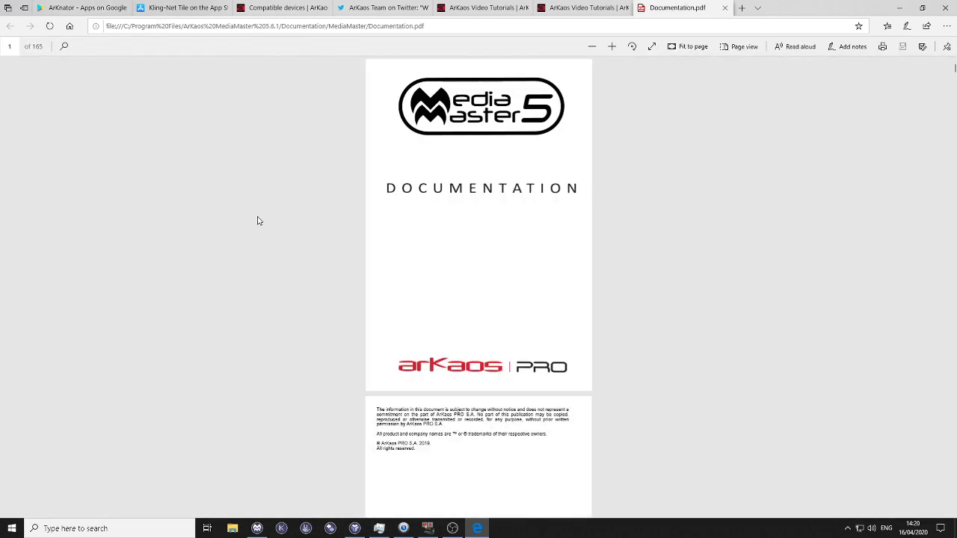
Step: Go to page 136 of the MediaMaster documentation
scroll(379, 228, "down", 5)
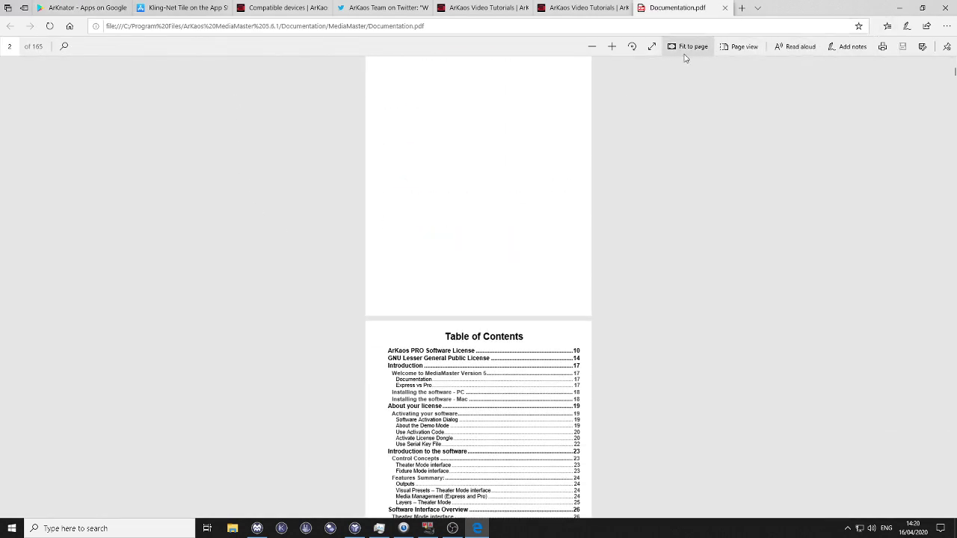
type("136")
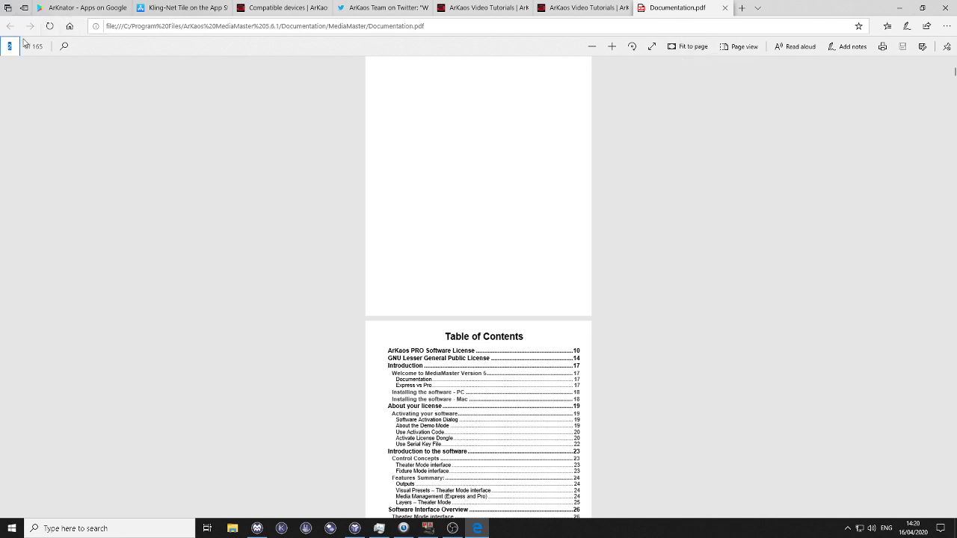
key("Return")
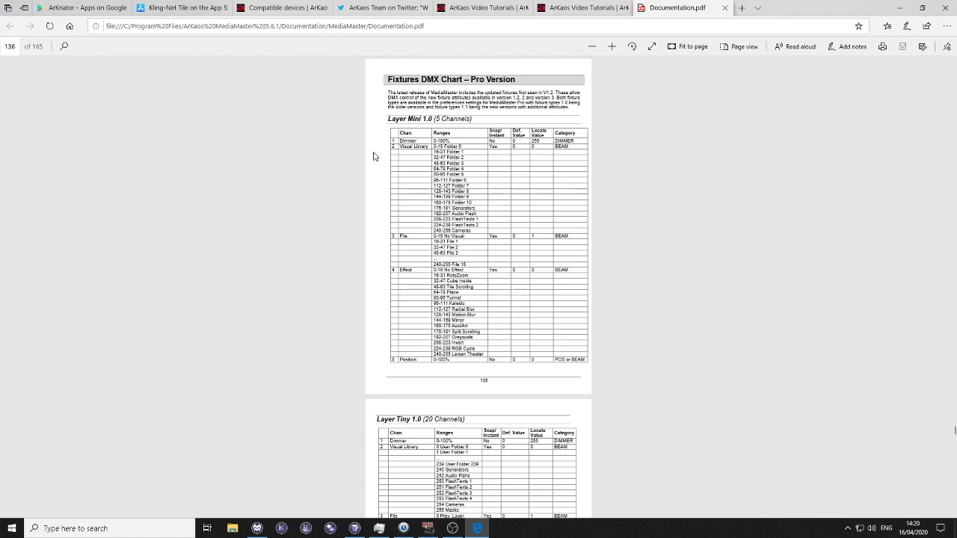
Step: Examine the DMX channel charts of the layer and master fixtures, from Layer Mini 1.0 to Master Full 1.3
left_click(611, 46)
left_click(611, 46)
scroll(579, 185, "down", 12)
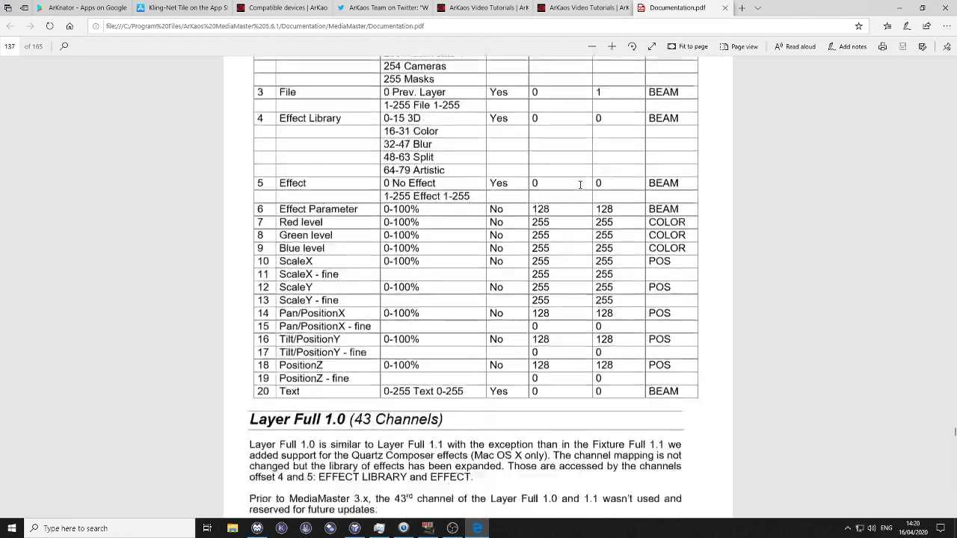
scroll(579, 185, "down", 12)
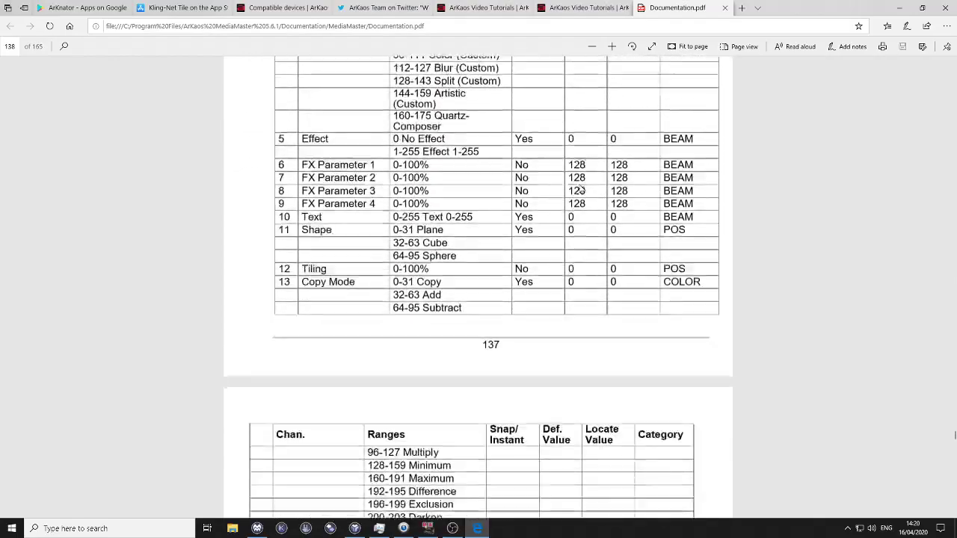
scroll(580, 184, "down", 10)
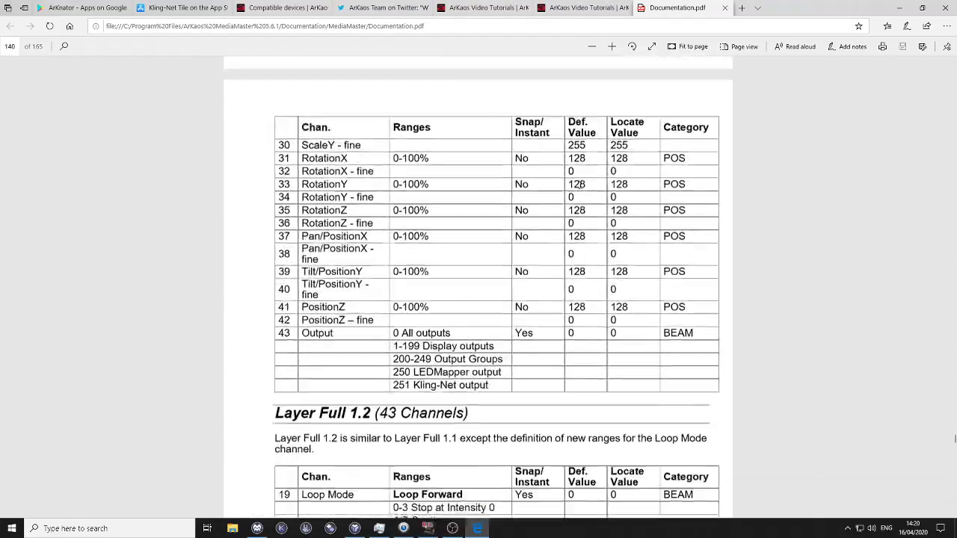
scroll(580, 185, "down", 12)
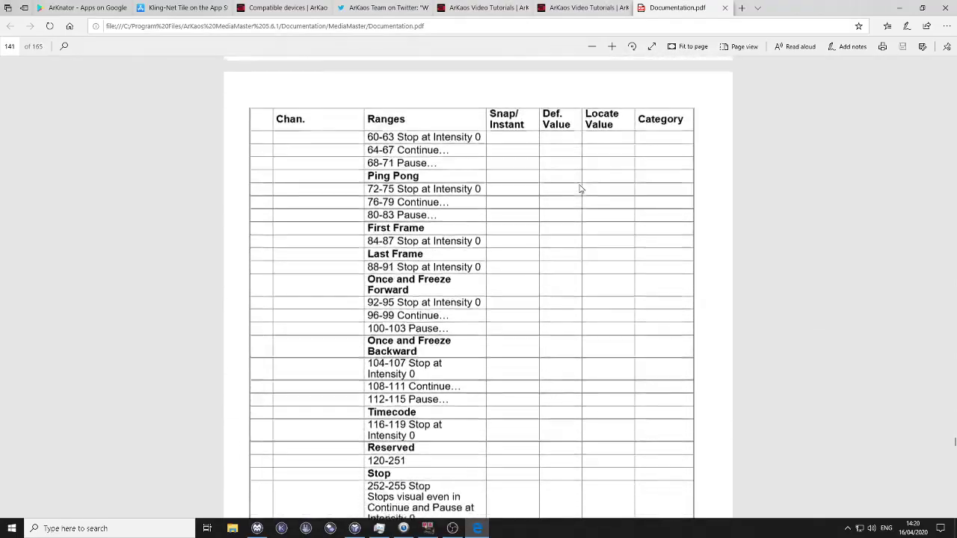
scroll(579, 188, "down", 3)
scroll(579, 188, "up", 3)
scroll(579, 187, "down", 10)
scroll(580, 185, "down", 4)
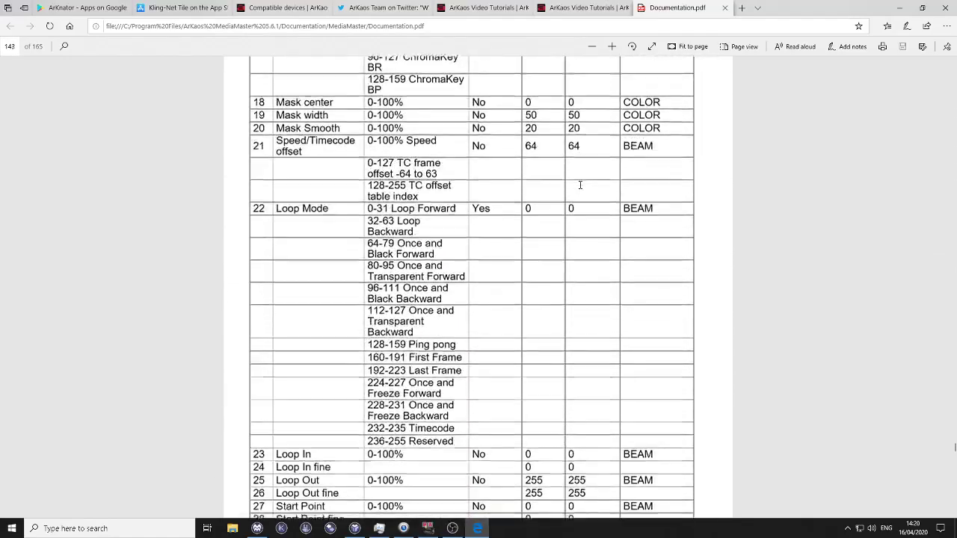
scroll(580, 184, "down", 8)
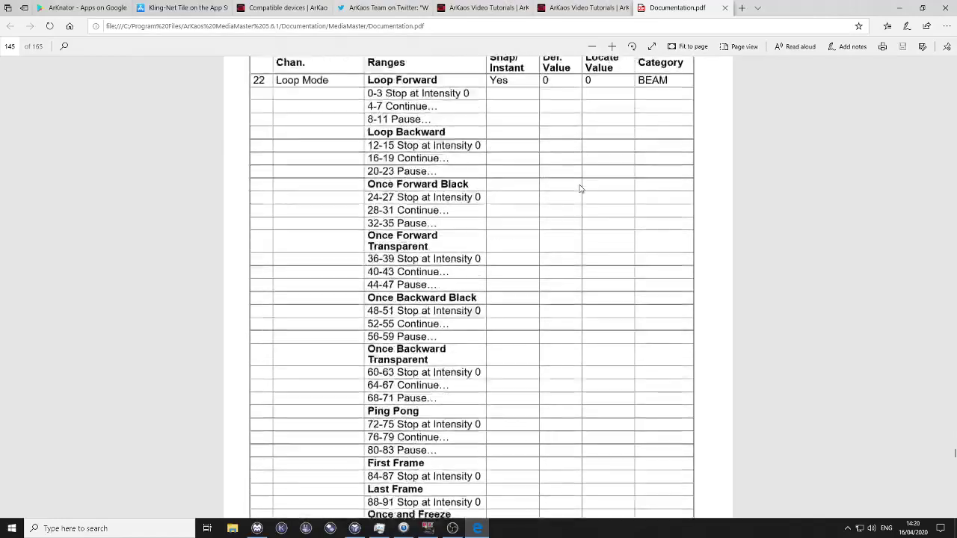
scroll(580, 188, "down", 20)
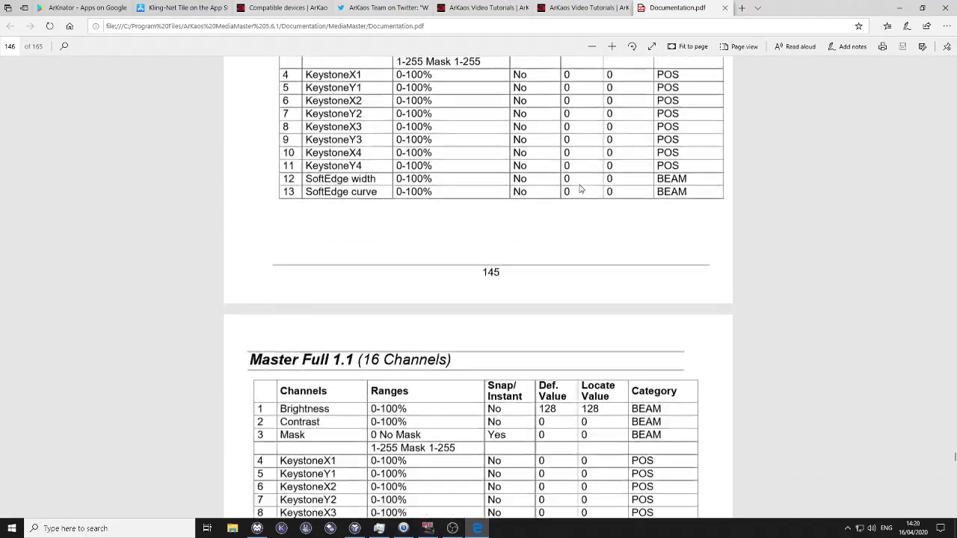
scroll(579, 189, "down", 18)
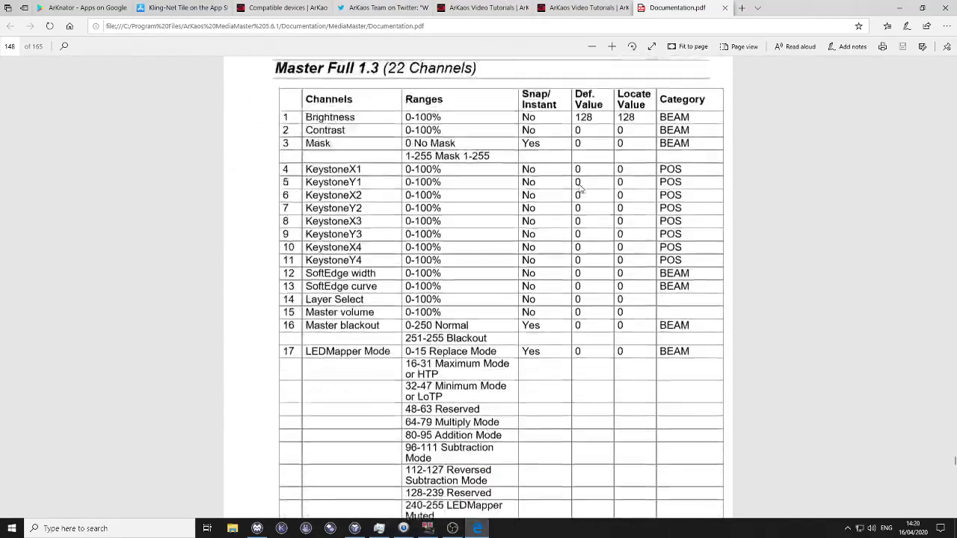
Step: Examine the Surface and Output Control by DMX section and highlight the "1 HSV Change" range in the Surface Full 1.0 chart
scroll(580, 188, "down", 4)
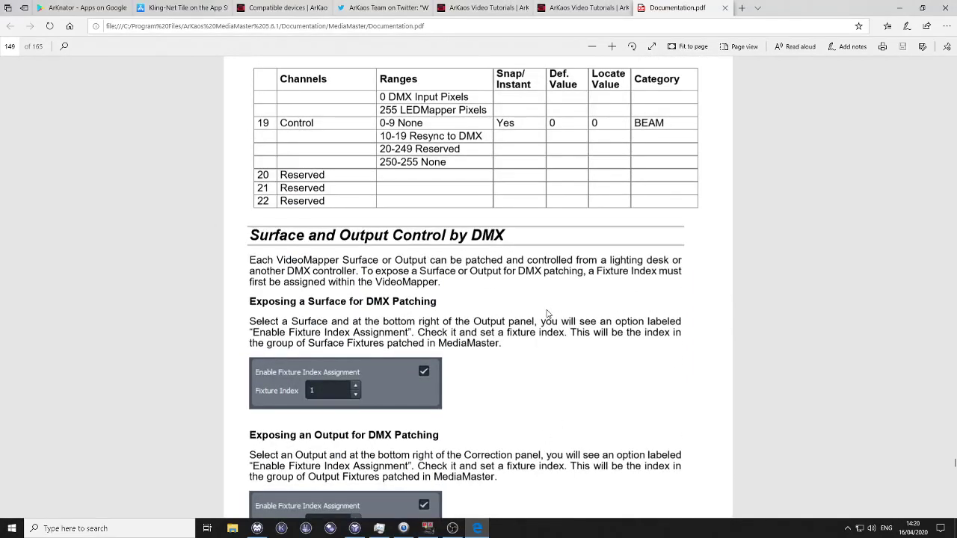
scroll(546, 314, "down", 12)
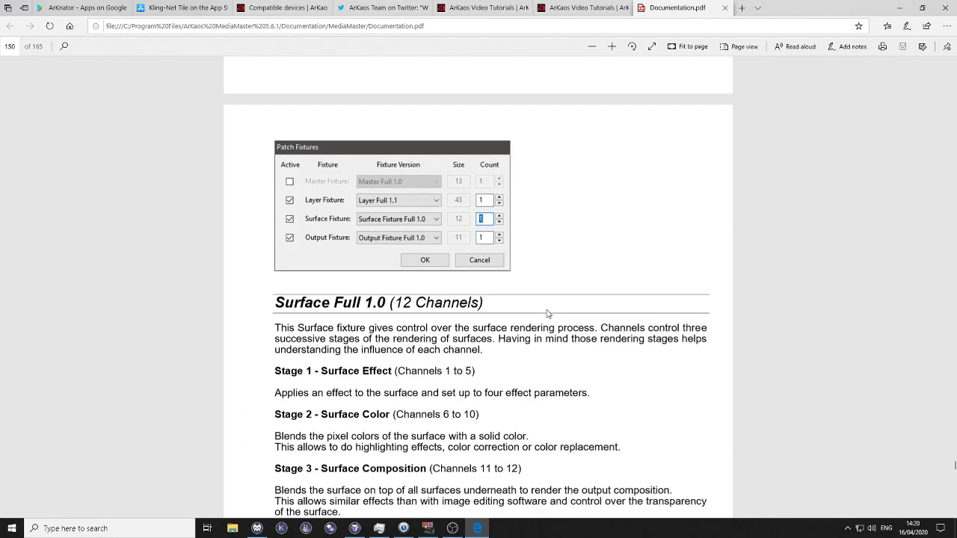
scroll(547, 313, "down", 4)
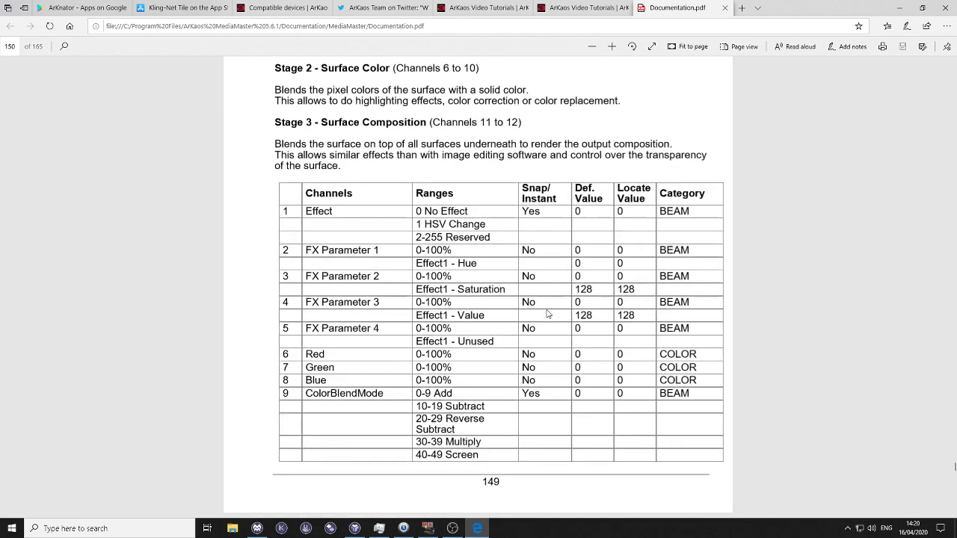
scroll(547, 313, "down", 2)
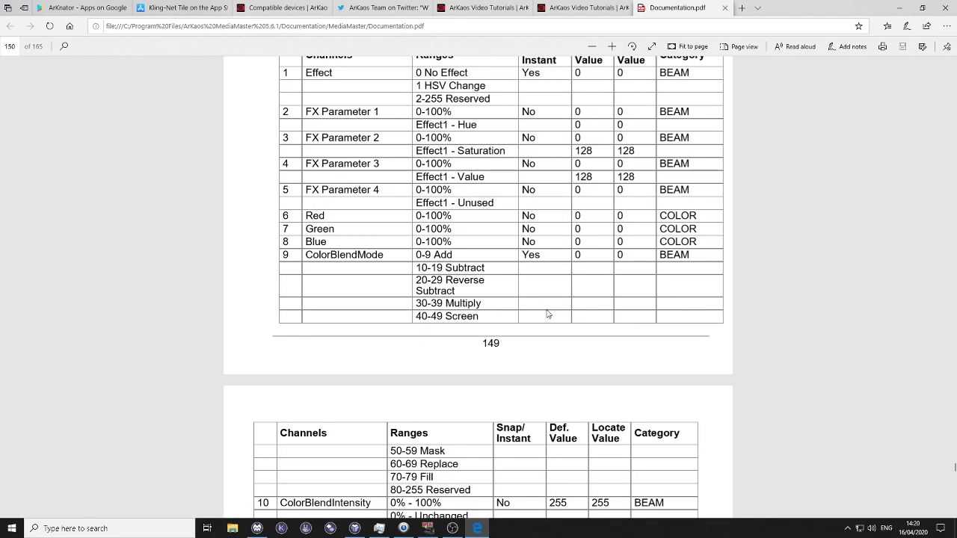
left_click(591, 47)
scroll(643, 138, "down", 1)
scroll(643, 138, "down", 1)
scroll(644, 138, "up", 1)
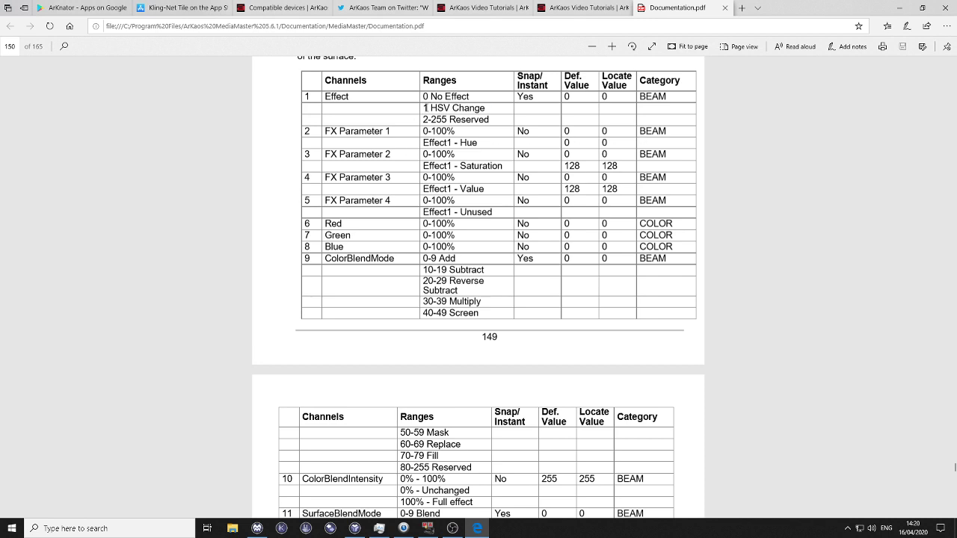
left_click_drag(424, 108, 486, 108)
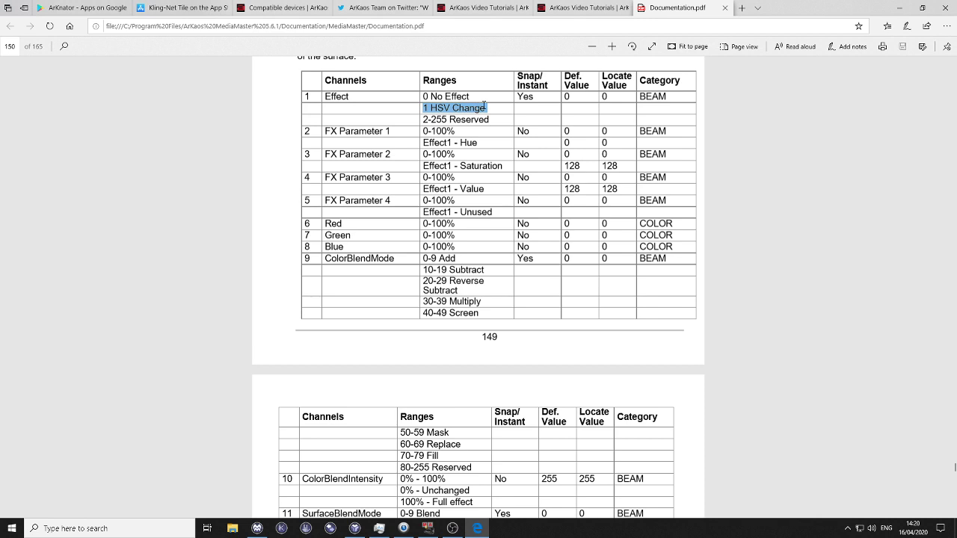
Step: Examine the Surface Full 1.0 channel chart from the effect and color channels through SurfaceBlendIntensity, up to the Output Full 1.0 fixture
left_click(614, 133)
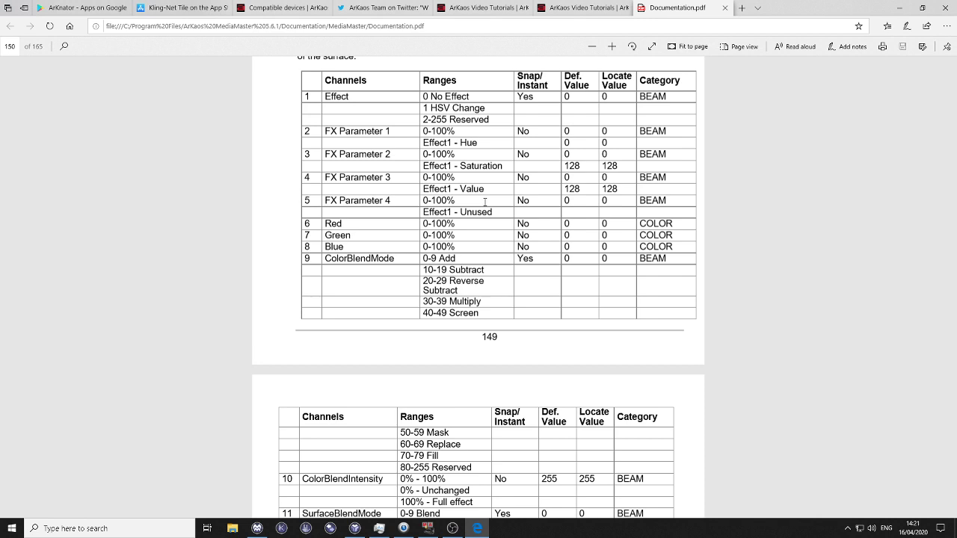
scroll(484, 202, "down", 1)
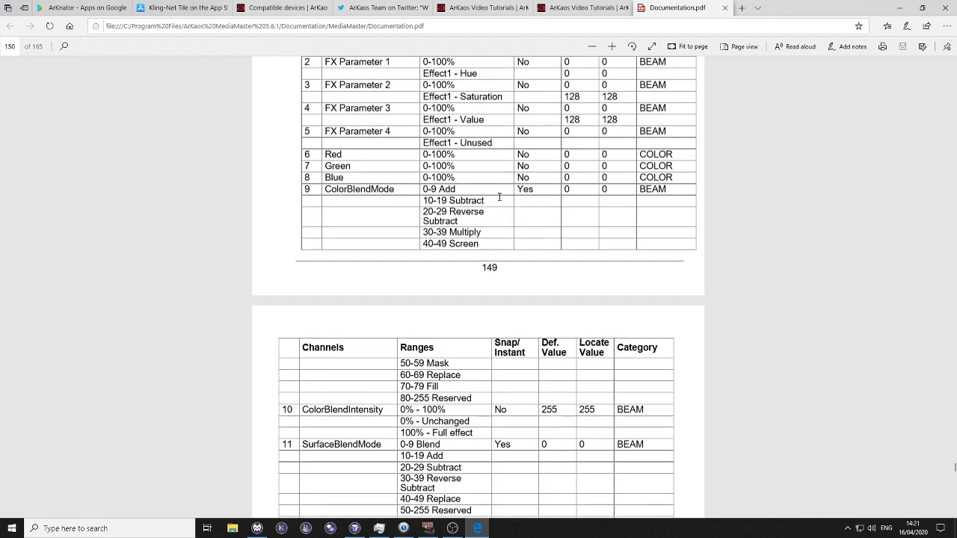
scroll(499, 197, "down", 1)
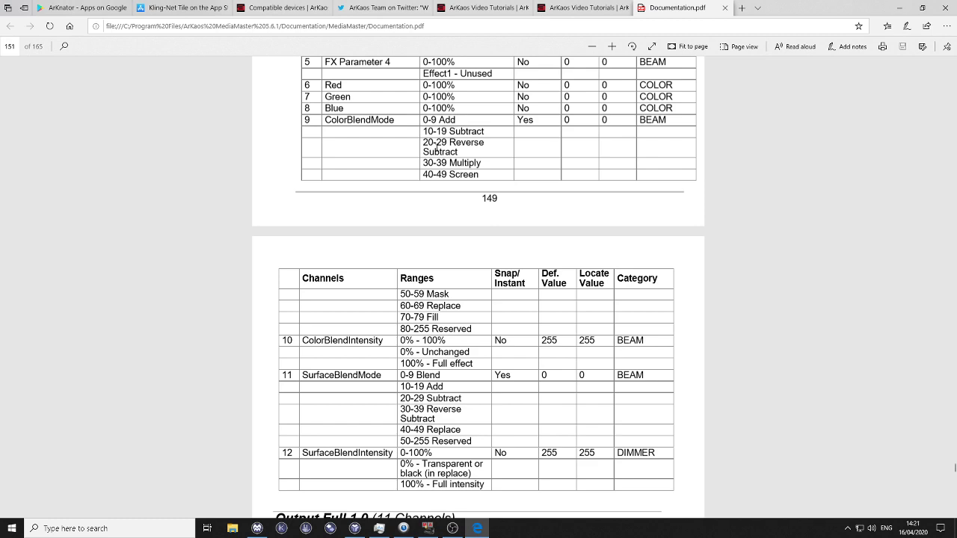
scroll(397, 192, "down", 3)
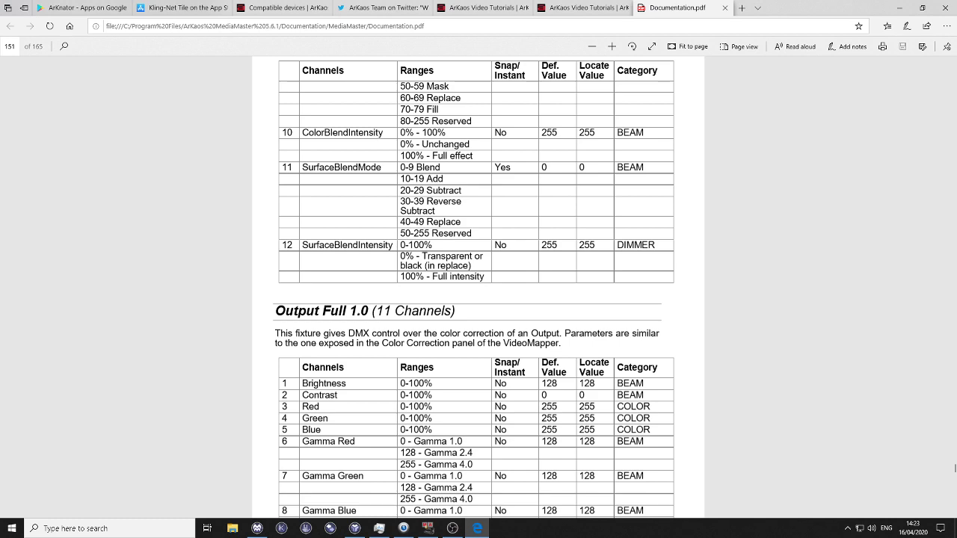
Step: Return to VideoMapper and enable fixture index assignment for the two unlocked SyncMaster surfaces, using index 1 for Surface 1 and 2 for Surface 2
left_click(899, 8)
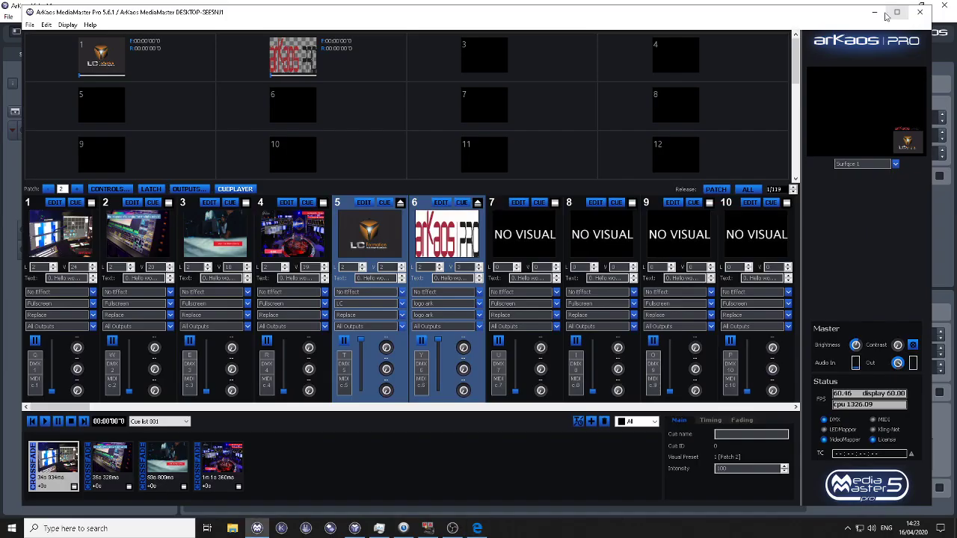
left_click(937, 254)
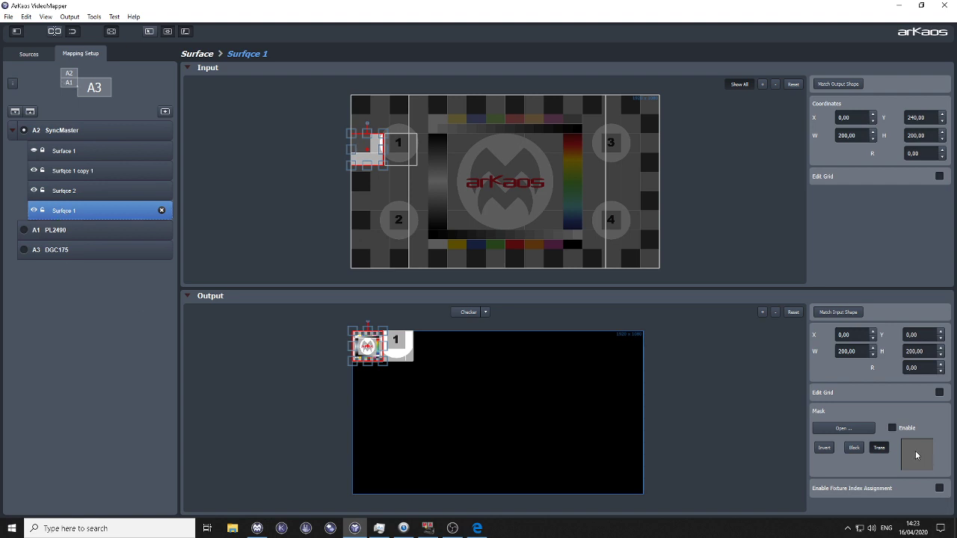
left_click(937, 490)
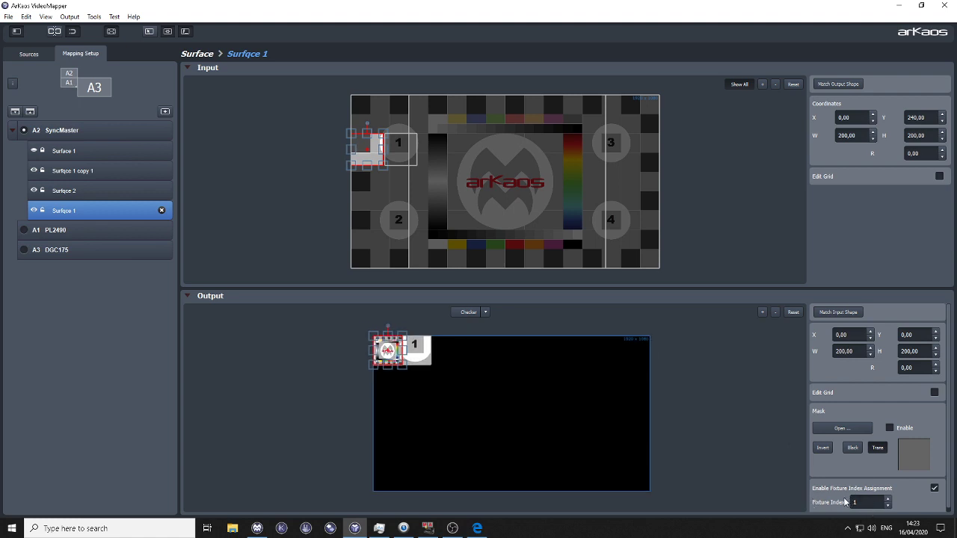
left_click(63, 193)
left_click(939, 489)
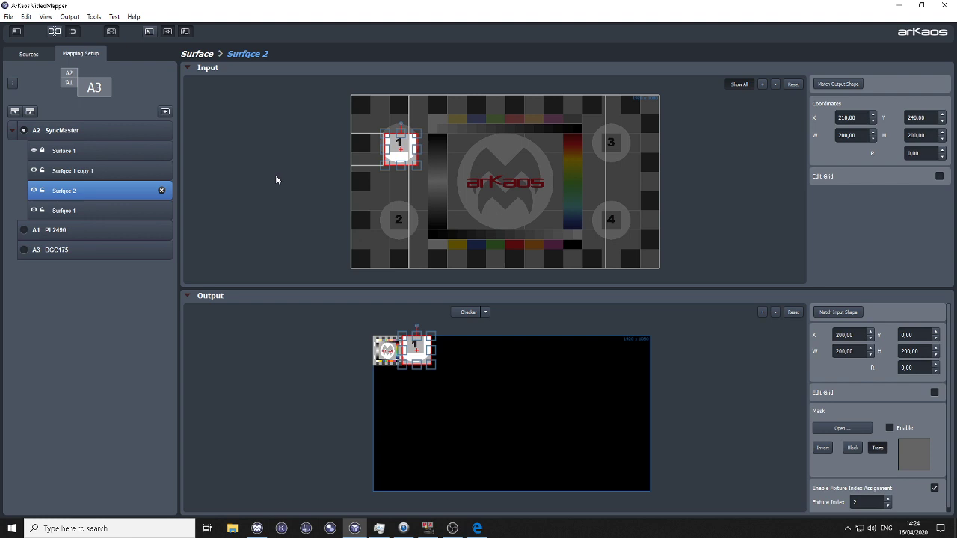
Step: Enable fixture index assignment with index 1 in the correction settings of the SyncMaster display
left_click(94, 132)
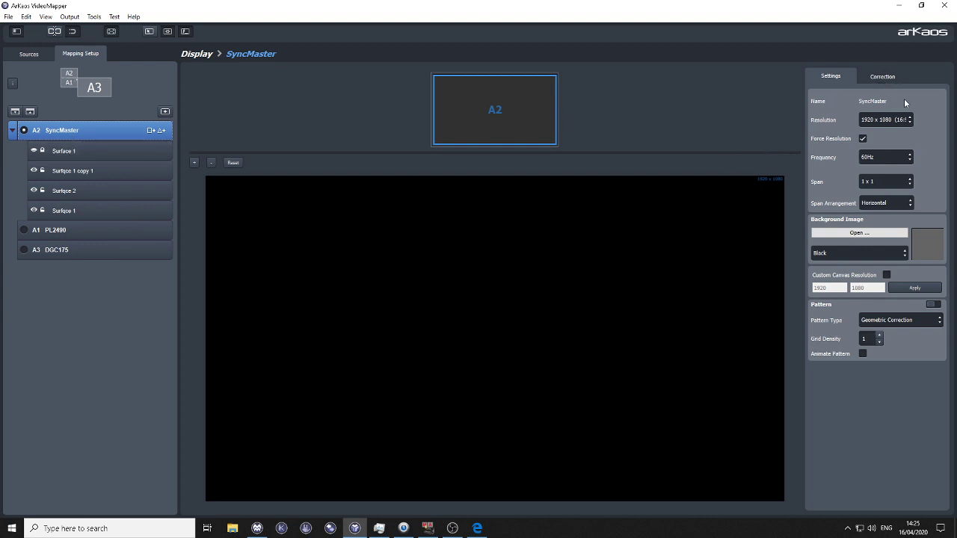
left_click(889, 78)
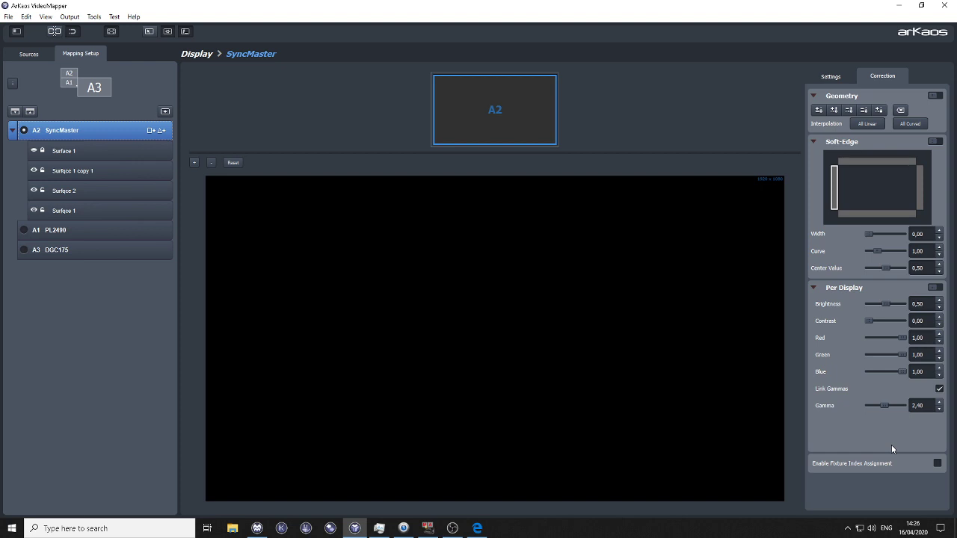
left_click(937, 463)
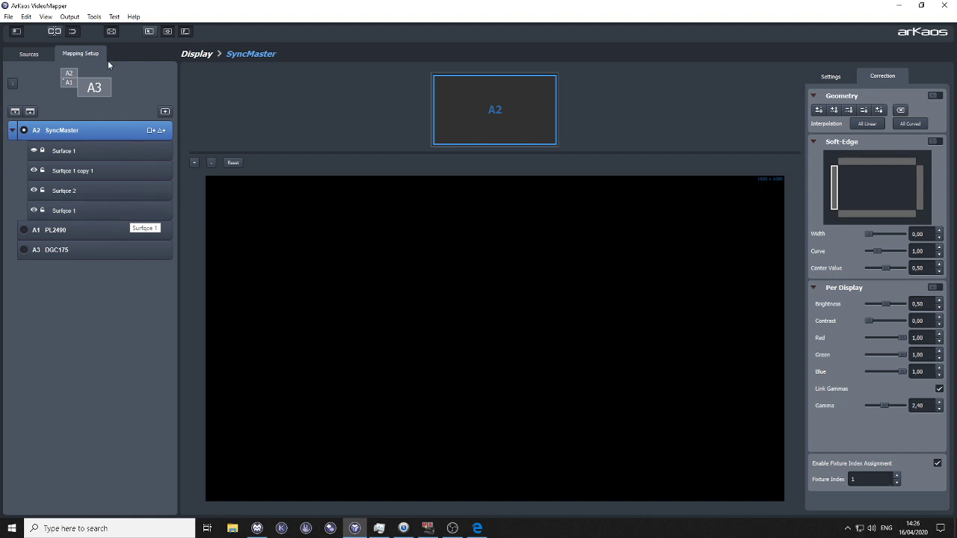
Step: Open a saved VideoMapper mapping file from the Desktop
left_click(8, 16)
left_click(27, 40)
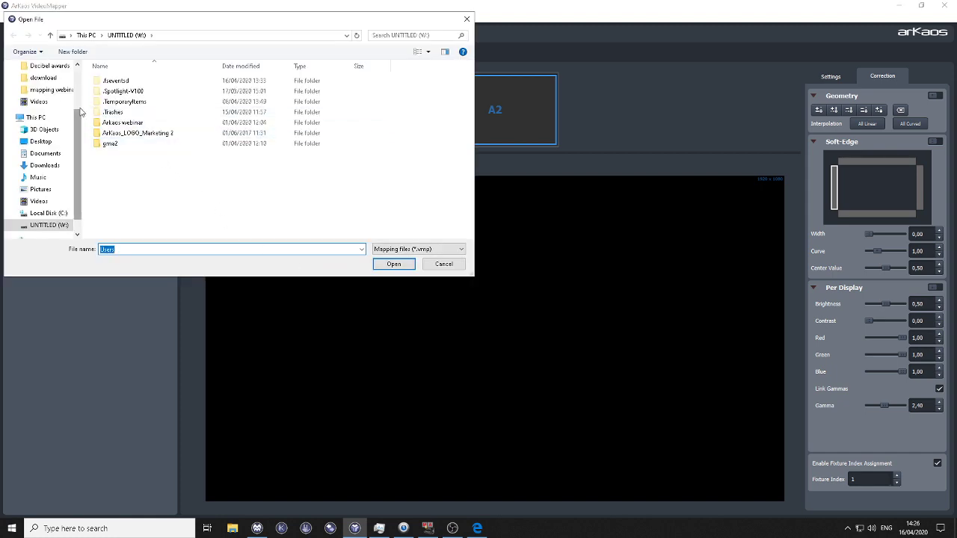
left_click(72, 141)
left_click(120, 133)
left_click(394, 264)
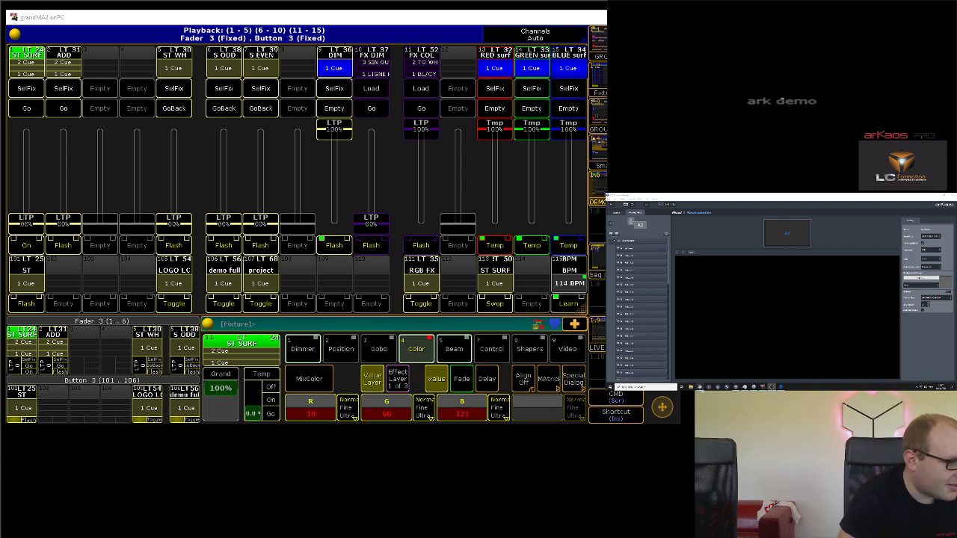
Step: Remove the two logo layers from the output in MediaMaster and return to VideoMapper
left_click(701, 387)
left_click_drag(740, 329, 770, 351)
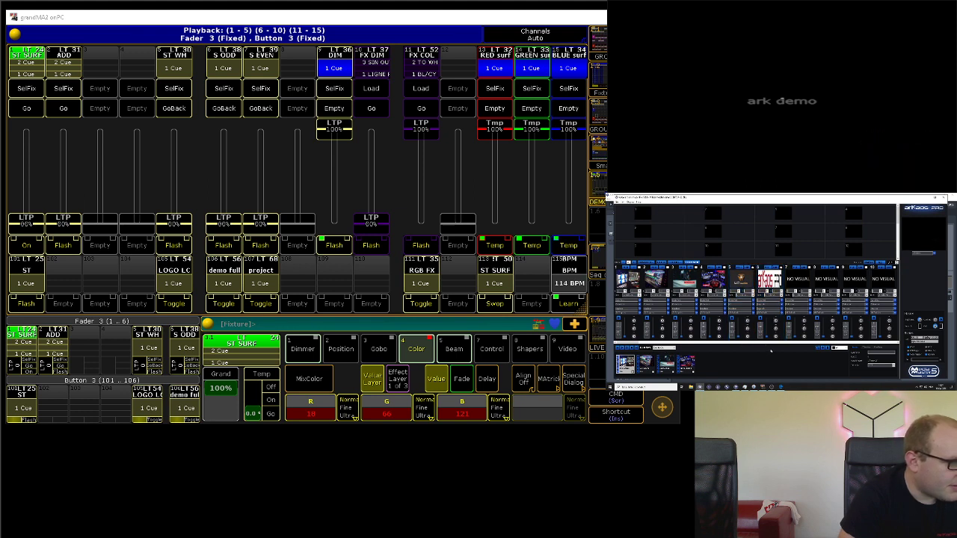
left_click(736, 387)
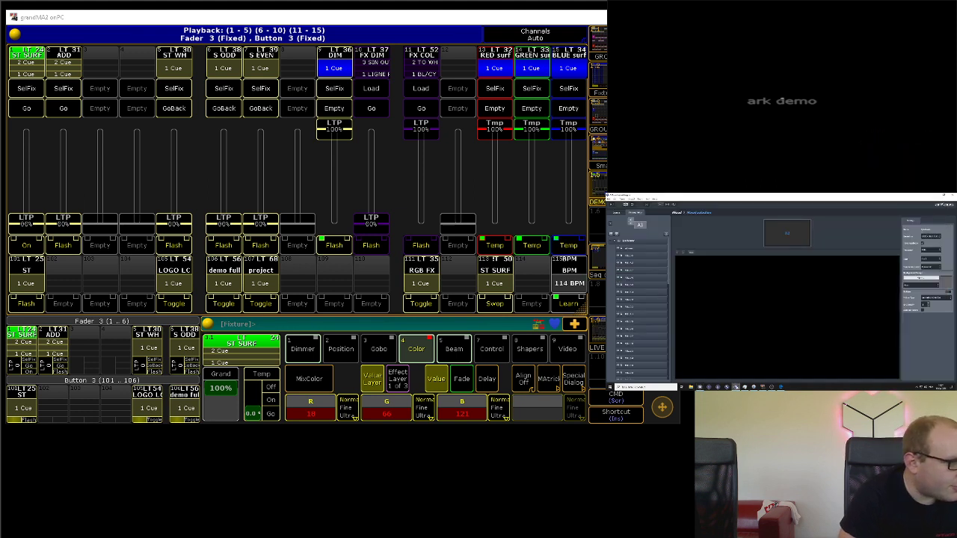
Step: Go through the display's small square surfaces from the end of the list to examine their positions on the output
left_click(645, 248)
scroll(645, 272, "down", 5)
scroll(645, 273, "down", 5)
left_click(649, 353)
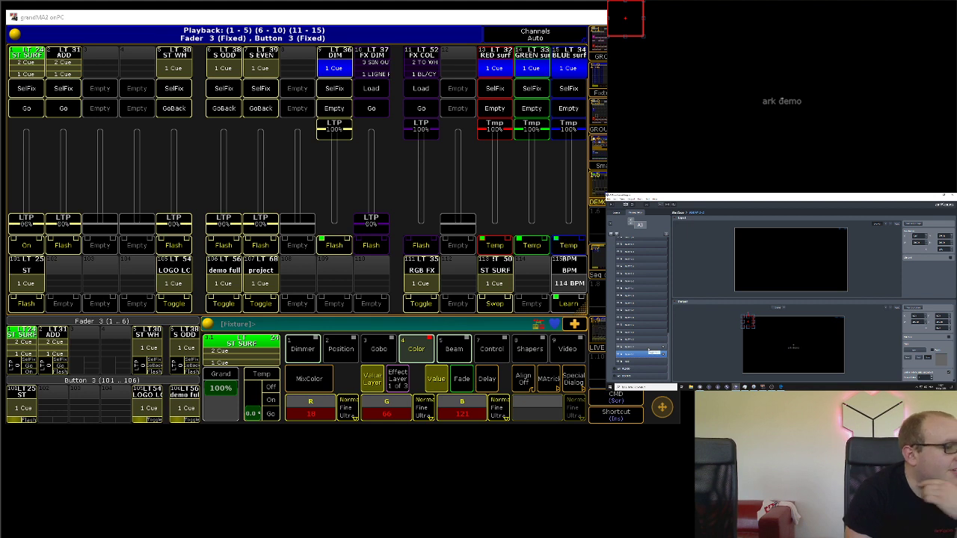
key("Up")
key("Up")
key("Up")
key("Up")
key("Up")
key("Up")
key("Up")
key("Up")
key("Up")
key("Up")
key("Up")
key("Up")
key("Up")
key("Up")
key("Up")
key("Down")
key("Down")
key("Down")
key("Down")
key("Down")
key("Down")
key("Down")
key("Down")
key("Down")
key("Down")
key("Down")
key("Down")
key("Down")
key("Down")
key("Down")
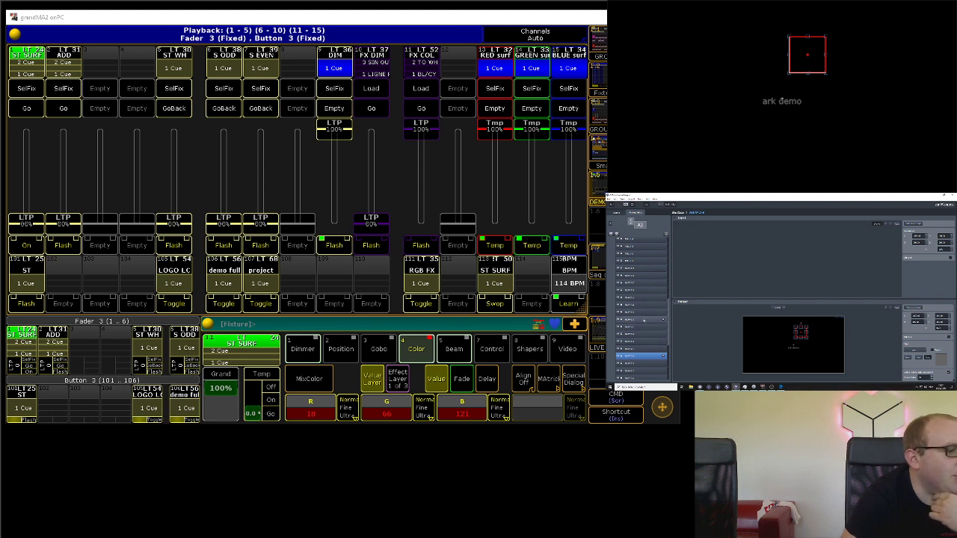
Step: Reselect the square surface in the output's upper-left corner and show the ArKaos test card as the source
scroll(644, 321, "down", 3)
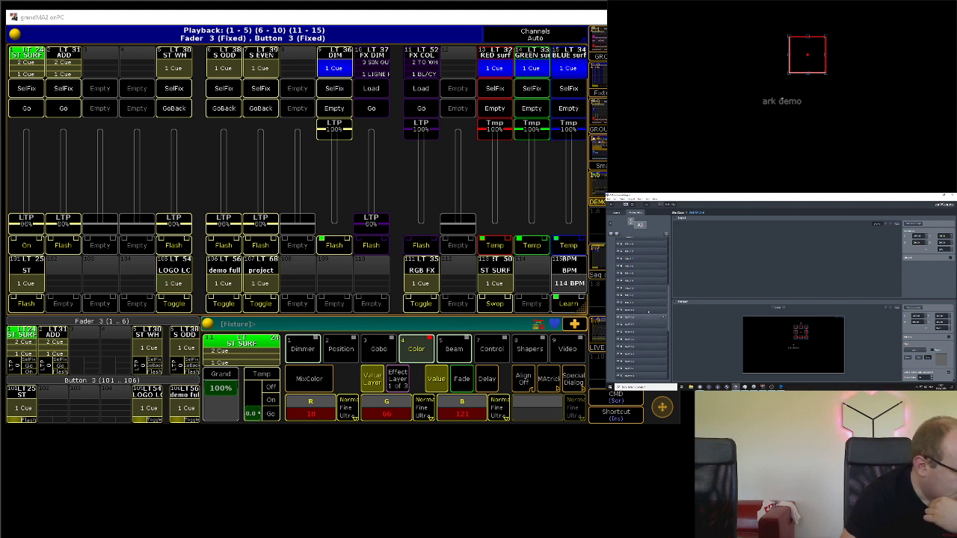
scroll(649, 304, "up", 2)
scroll(649, 304, "up", 1)
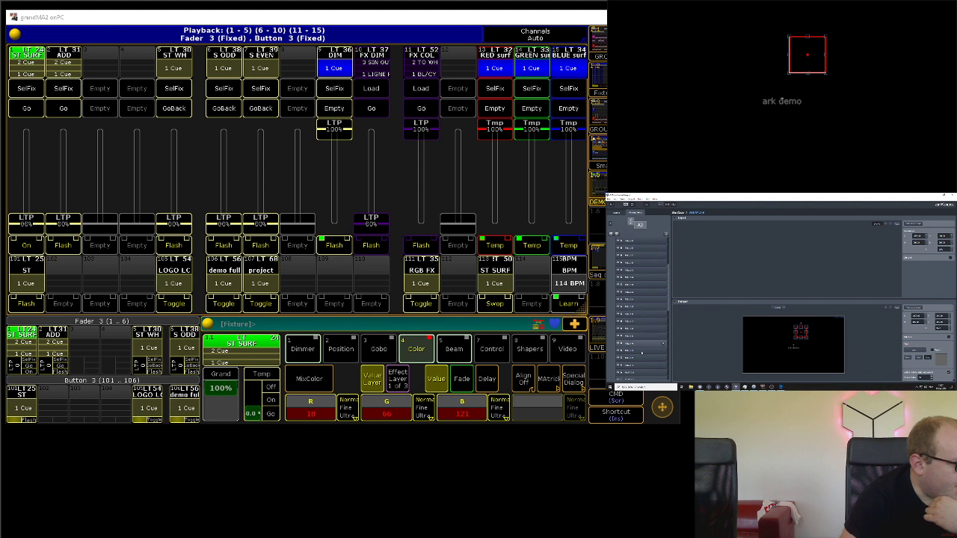
scroll(640, 263, "up", 1)
scroll(640, 269, "down", 8)
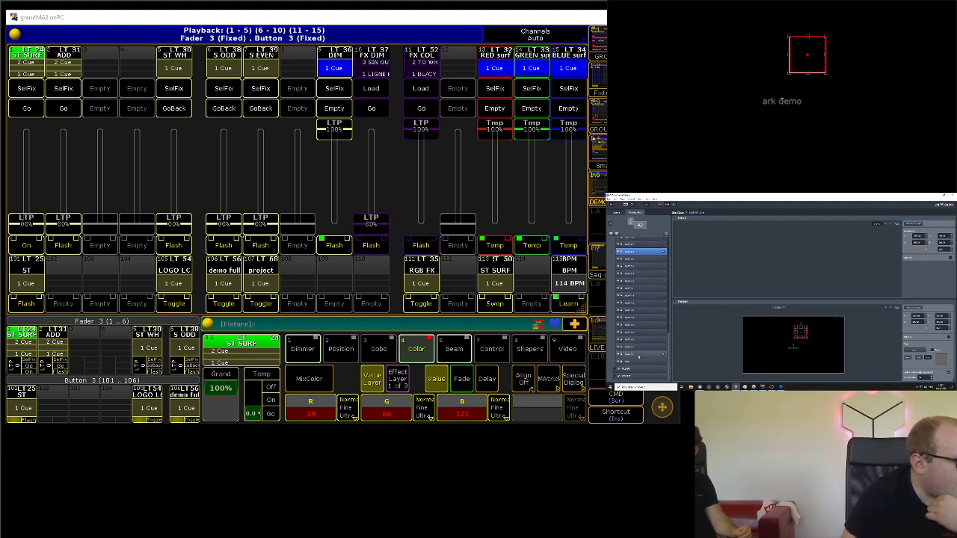
left_click(638, 355)
left_click(617, 213)
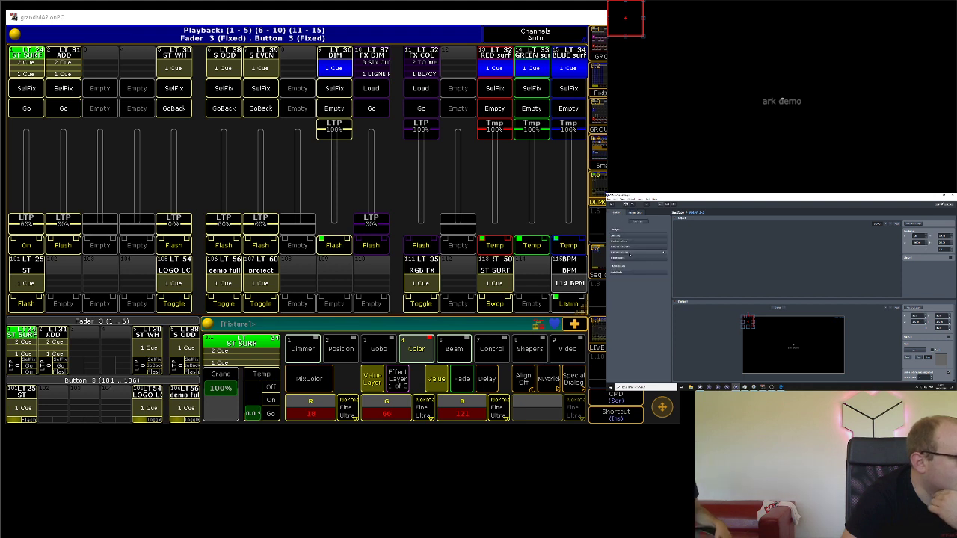
double_click(630, 252)
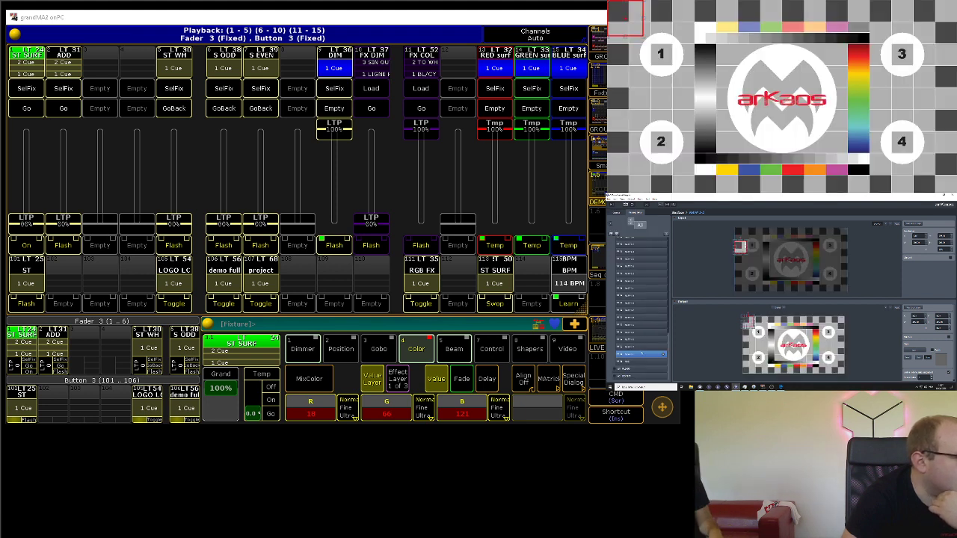
Step: Step through the square surfaces one by one to compare each one's input area on the test card with its output position
left_click(640, 339)
key("Up")
key("Up")
key("Up")
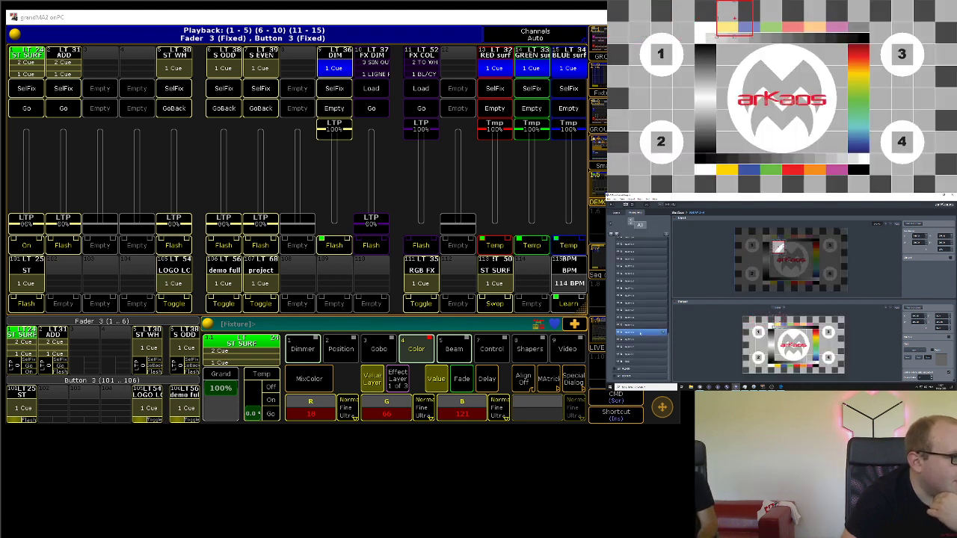
left_click(639, 354)
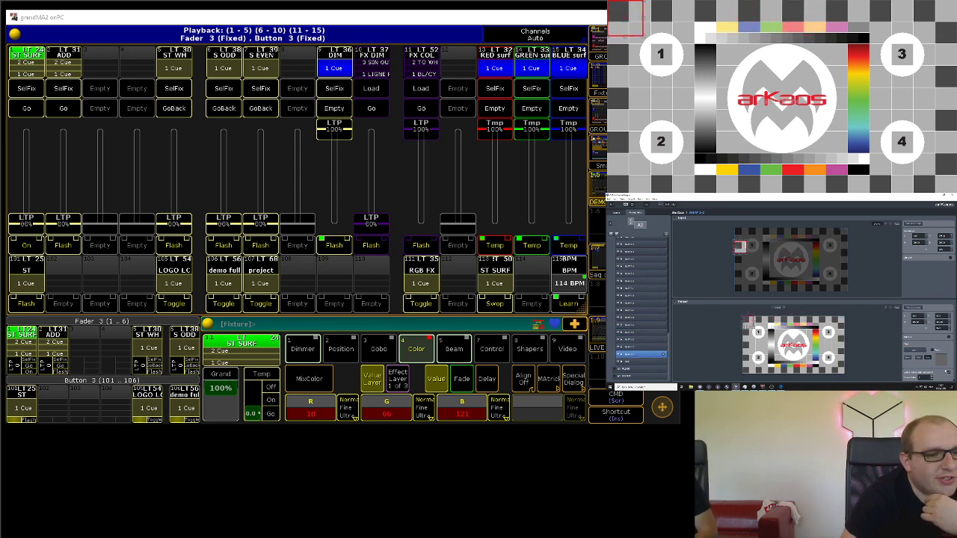
left_click(635, 347)
left_click(635, 340)
left_click(635, 334)
left_click(636, 326)
left_click(635, 319)
left_click(636, 311)
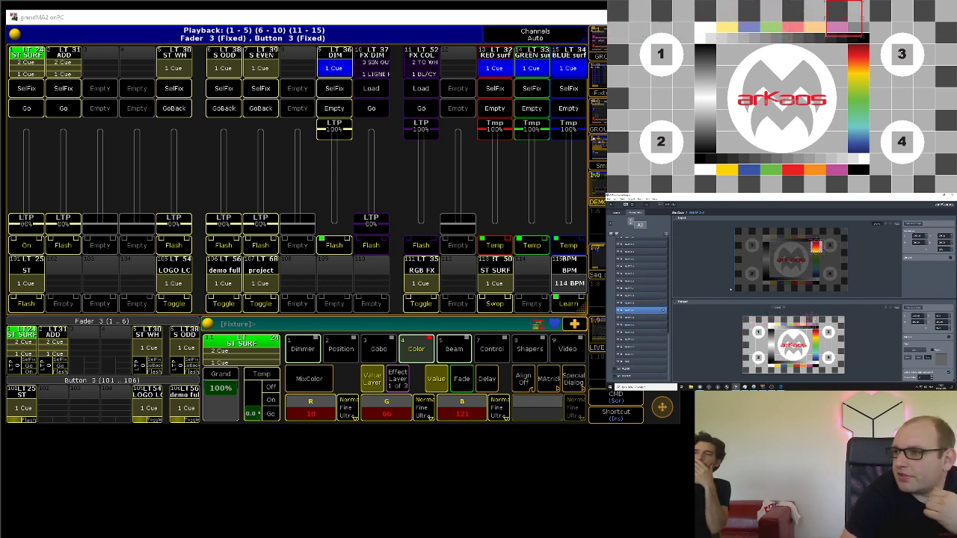
Step: Select the large MUR surface, show the first source instead of the test card, and examine the input grid
left_click(639, 362)
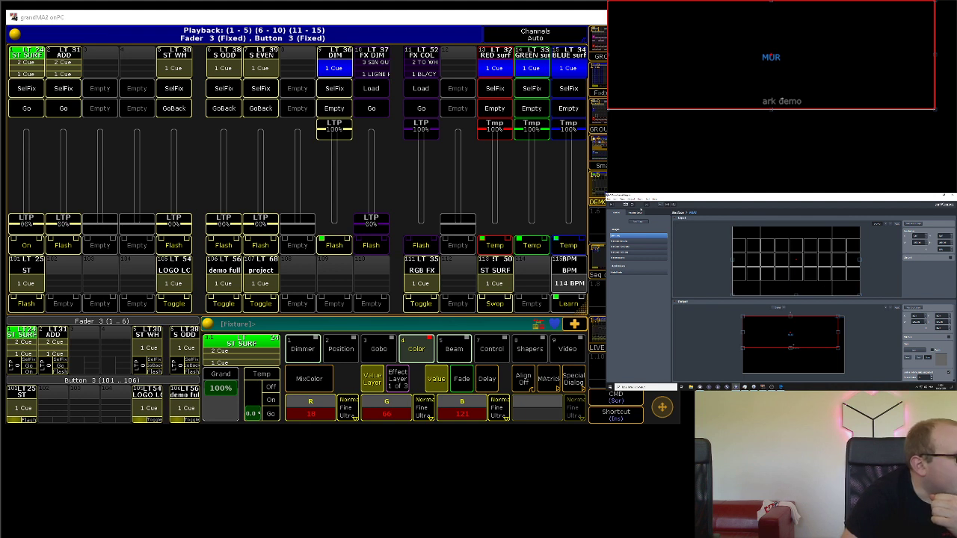
scroll(721, 259, "up", 2)
scroll(720, 259, "down", 5)
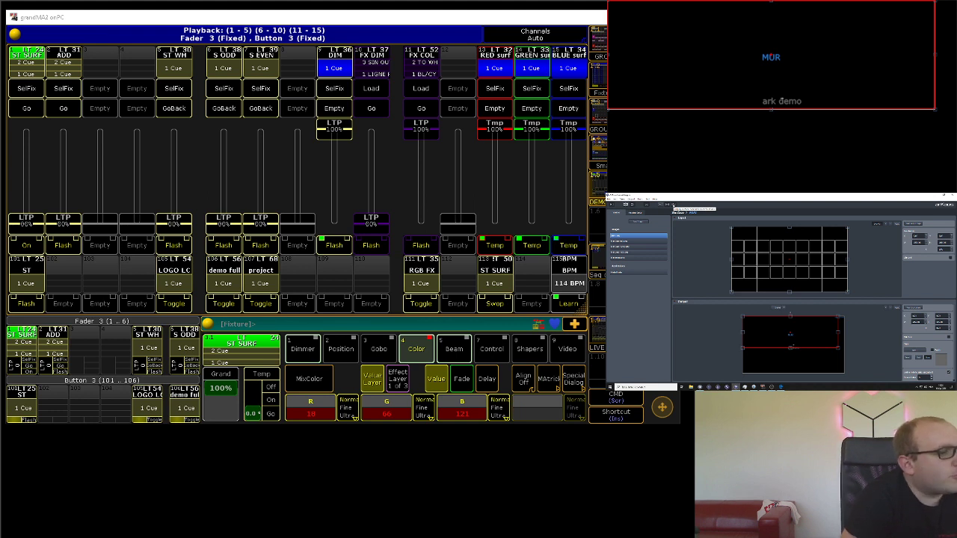
Step: Turn off the surface outline on the live output and select the last source in the list
left_click(673, 204)
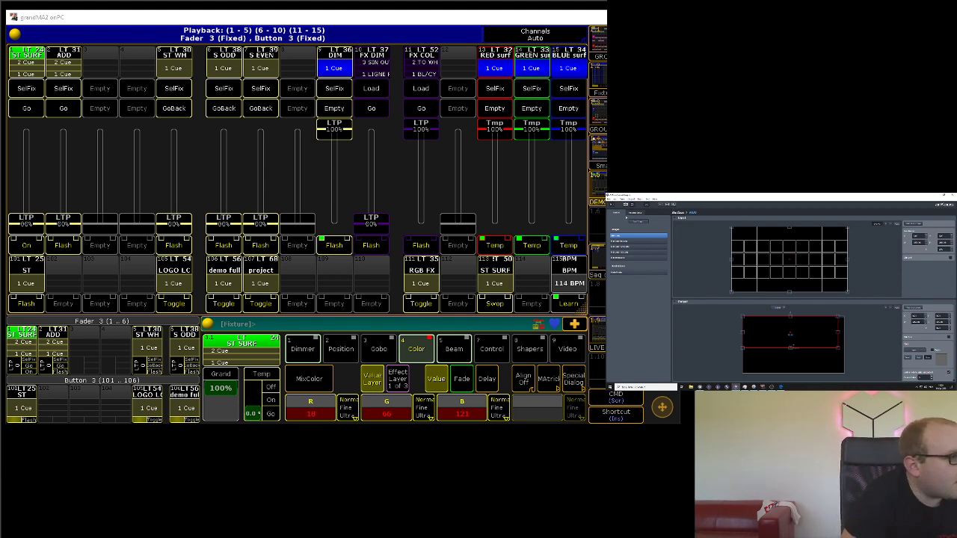
left_click(627, 274)
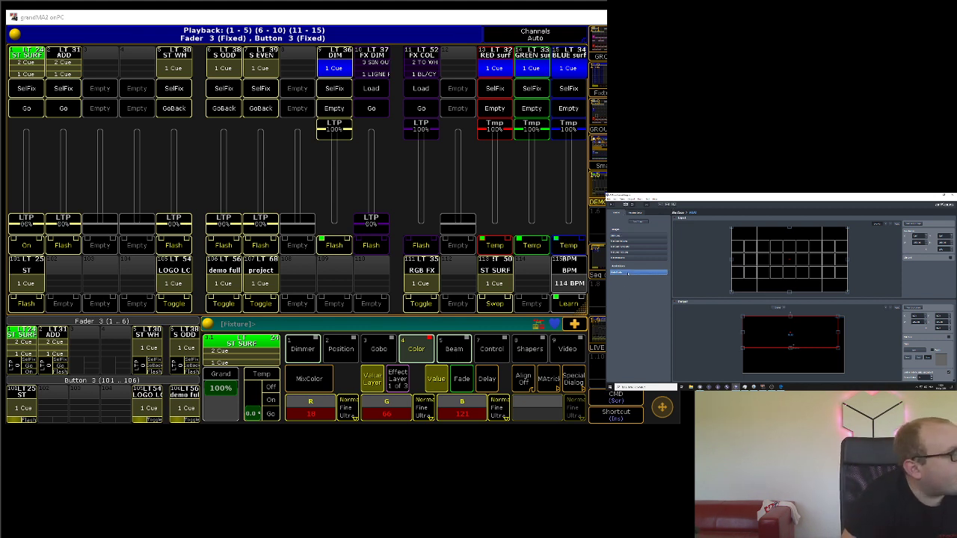
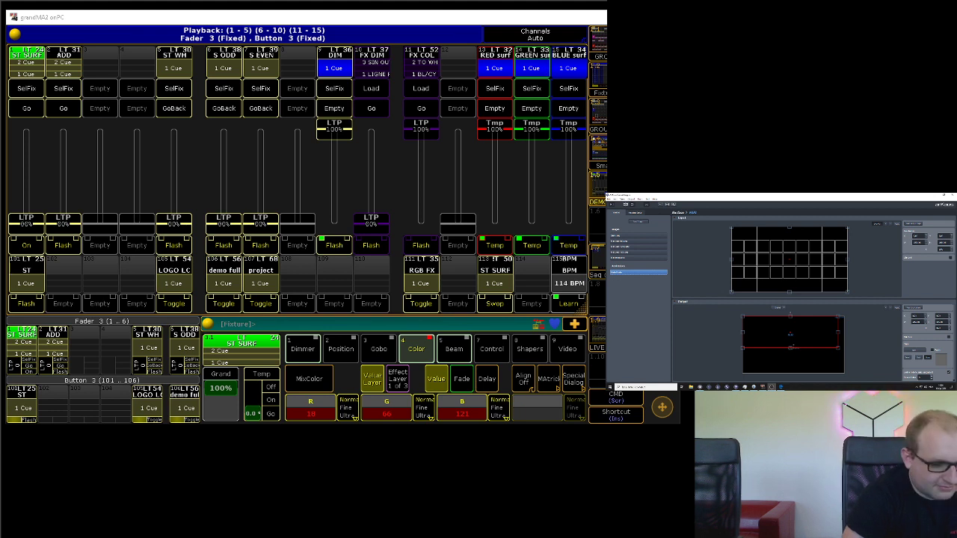
Step: Deselect the MUR surface and close the VideoMapper
left_click(880, 321)
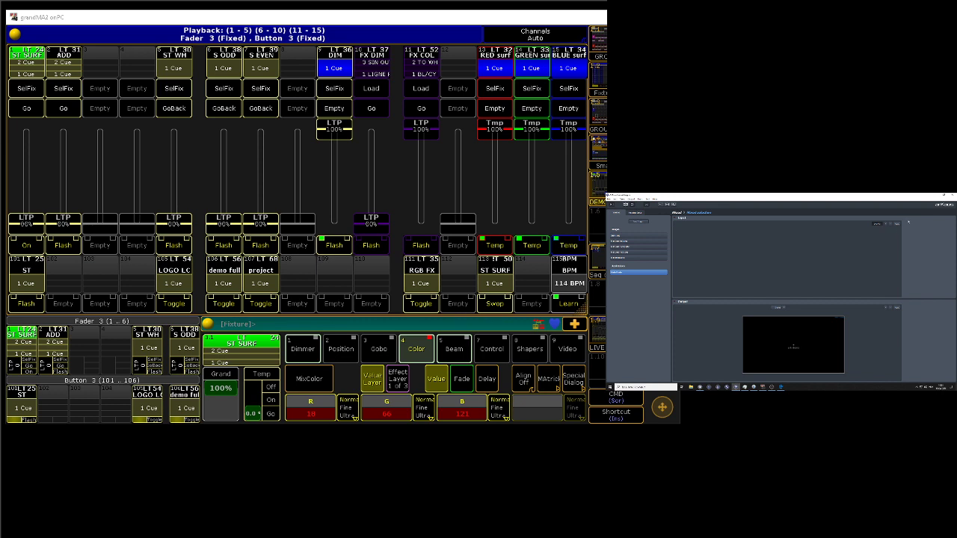
left_click(951, 195)
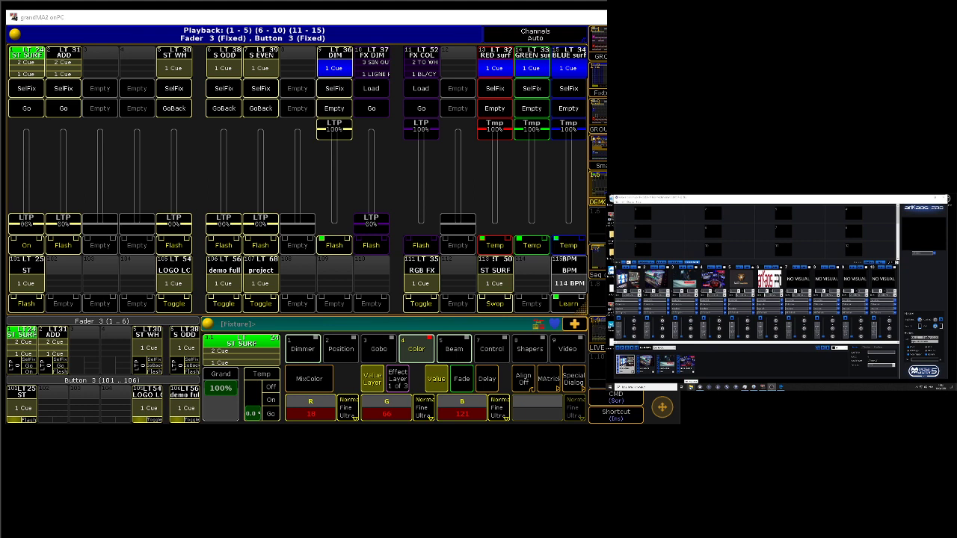
Step: Browse the drive's folders in File Explorer, examine the files in one content subfolder, and close the window
left_click(690, 387)
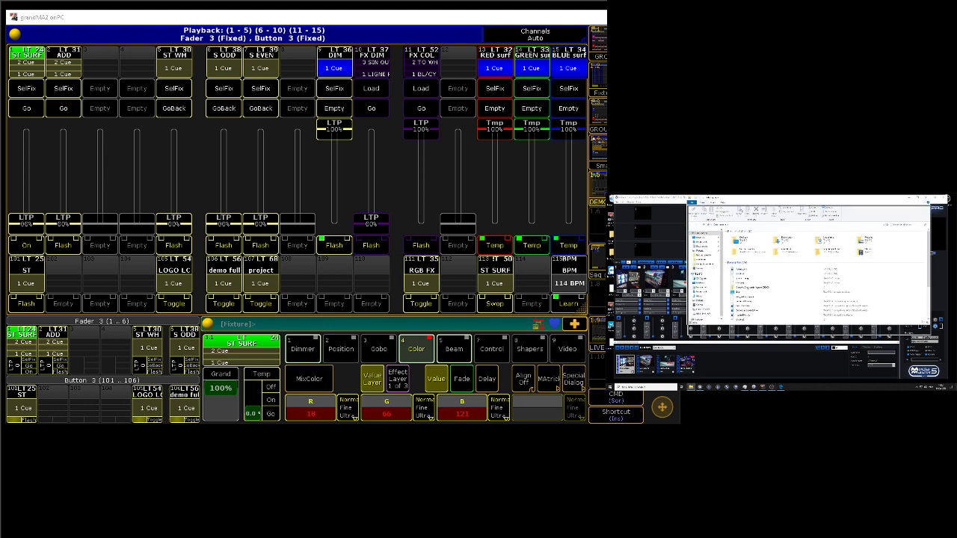
left_click(703, 312)
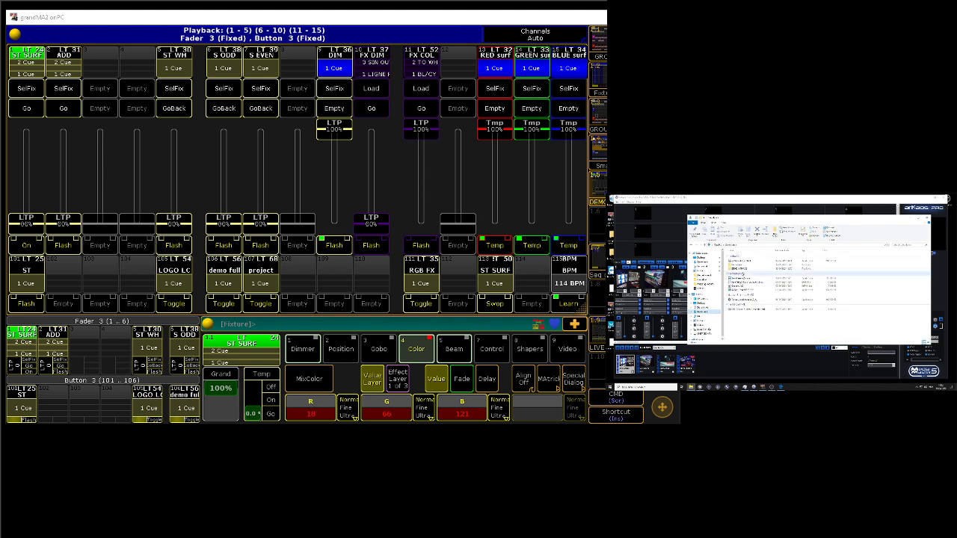
double_click(742, 269)
left_click(691, 244)
double_click(737, 271)
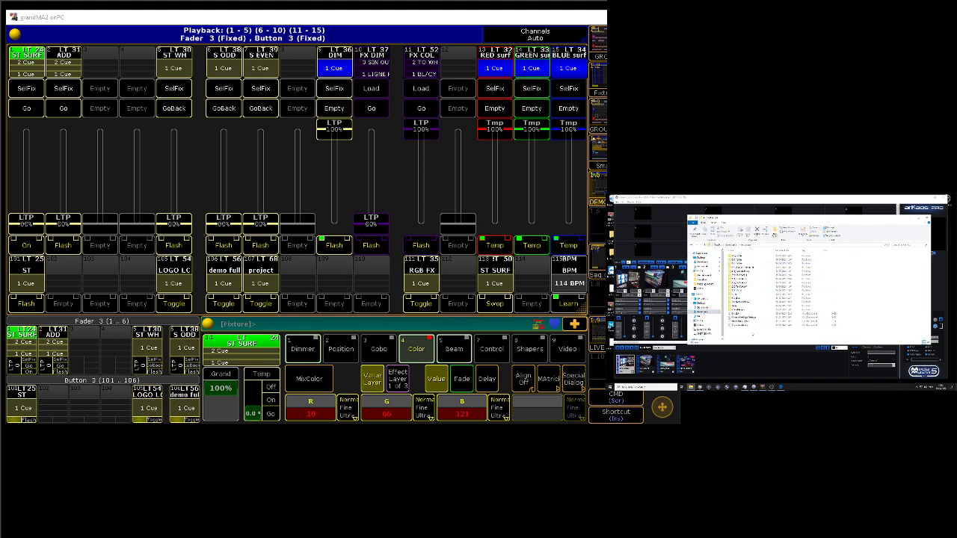
double_click(757, 309)
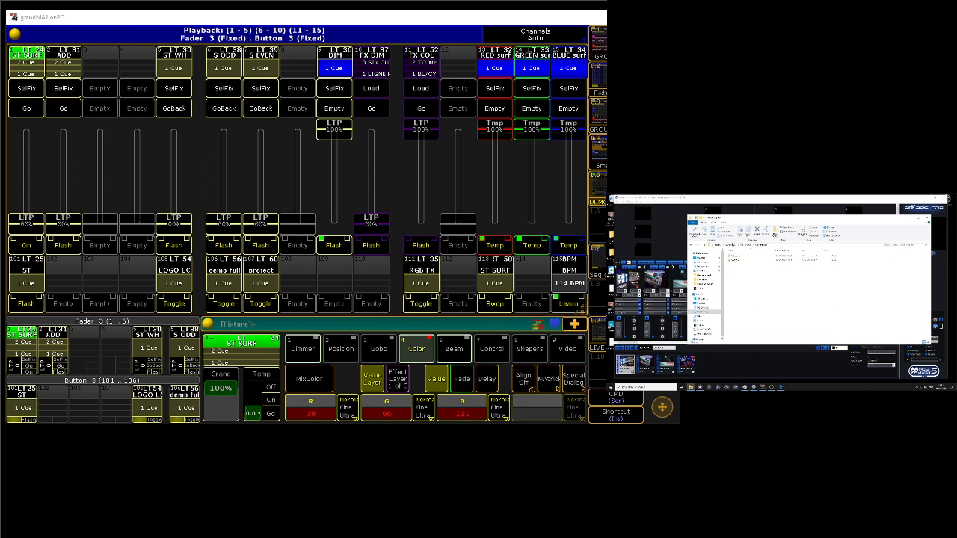
left_click(746, 245)
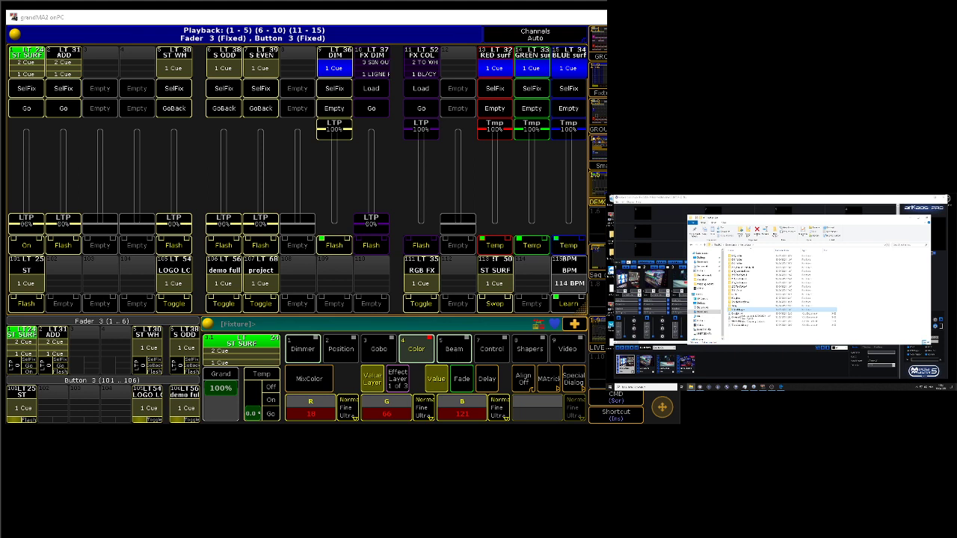
double_click(738, 310)
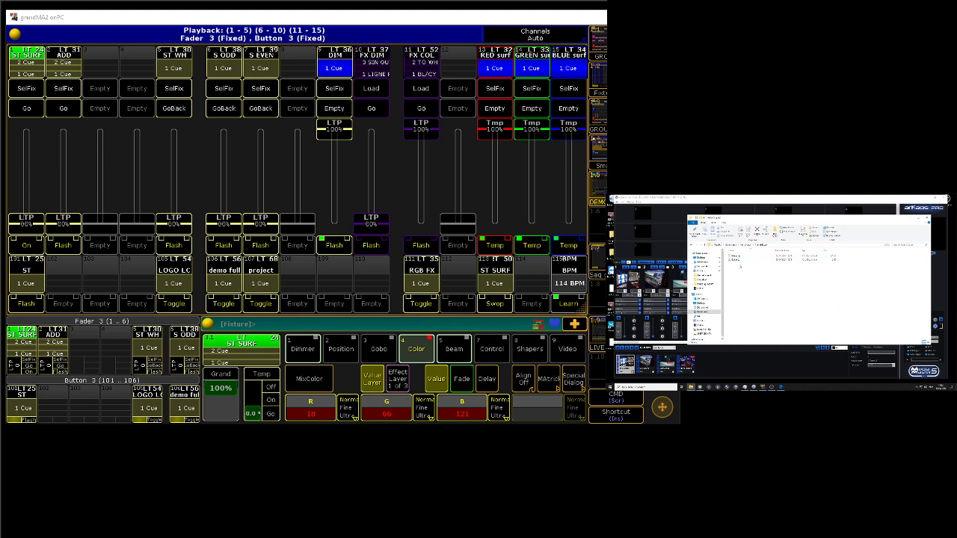
left_click(737, 259)
left_click(927, 218)
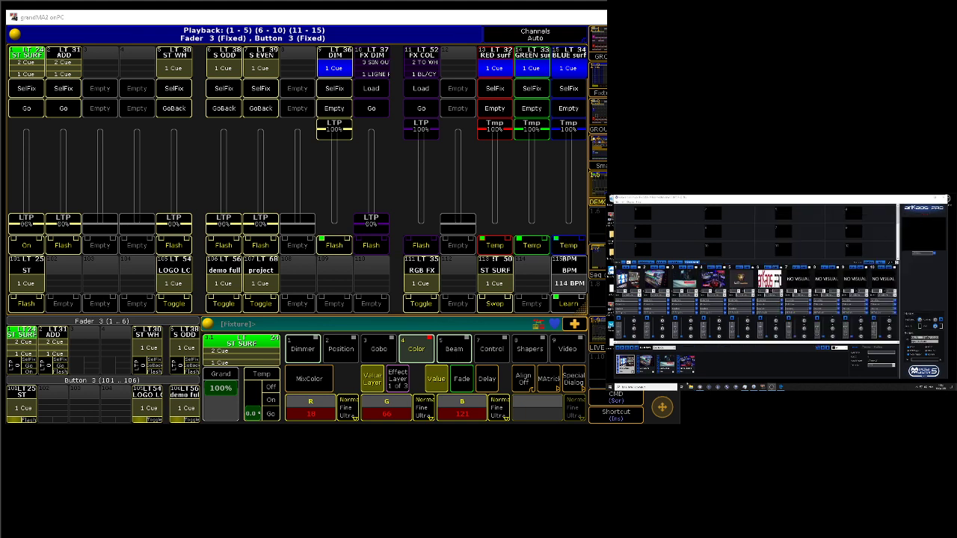
Step: Browse in File Explorer to the subfolder of numbered video clips, examine its files, and close the window
left_click(691, 387)
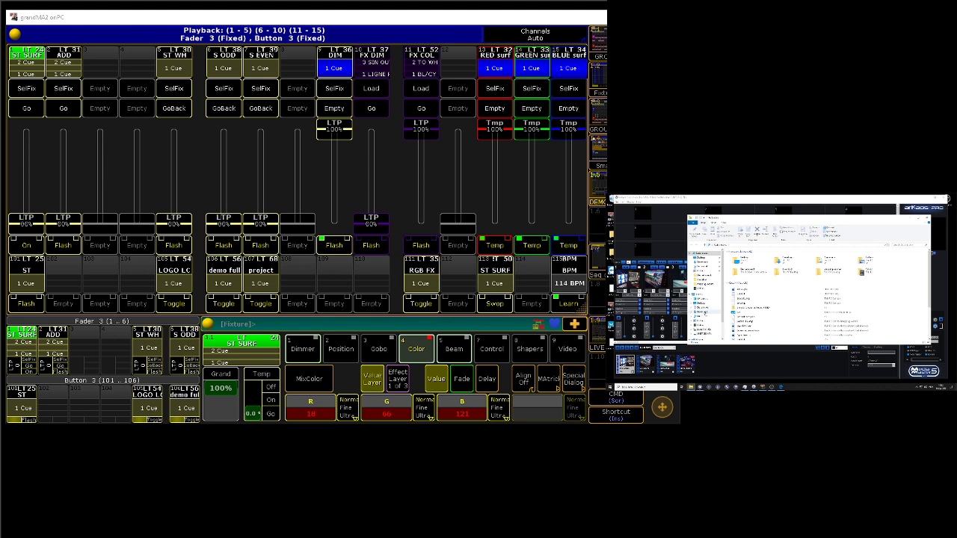
left_click(702, 311)
left_click(742, 266)
double_click(743, 266)
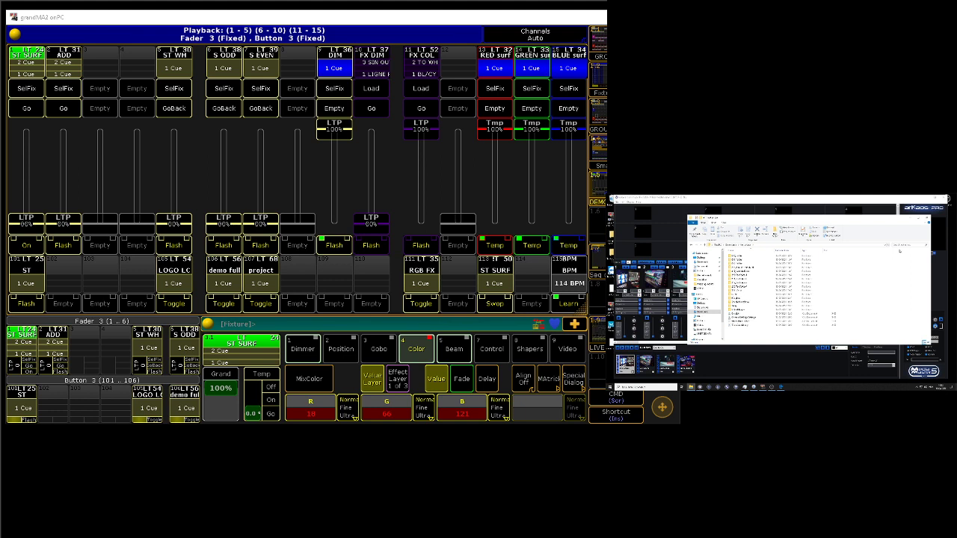
double_click(747, 258)
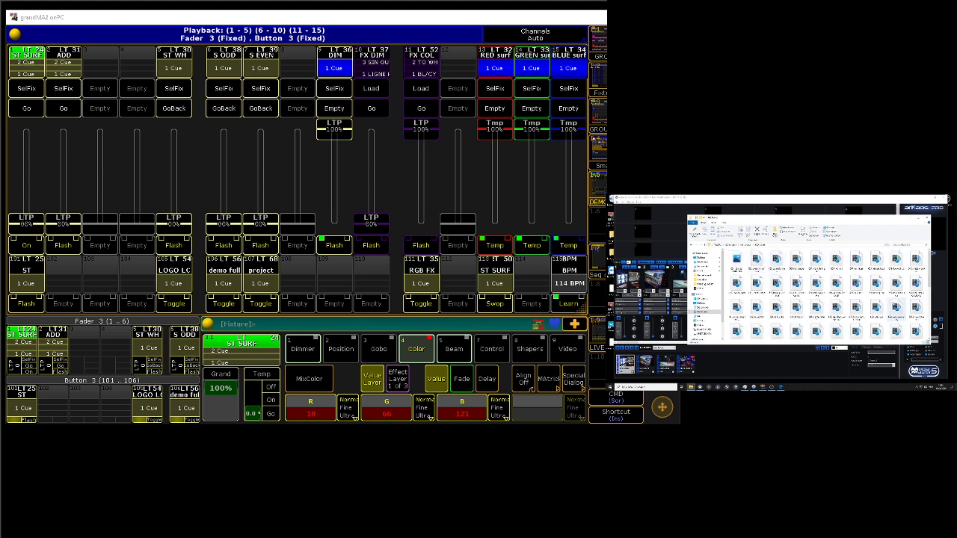
scroll(856, 285, "down", 5)
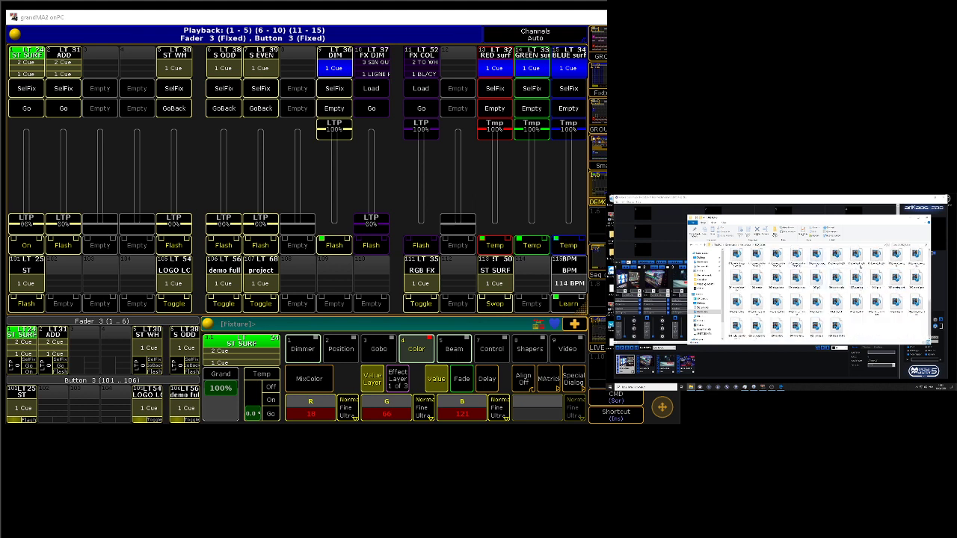
scroll(857, 278, "up", 5)
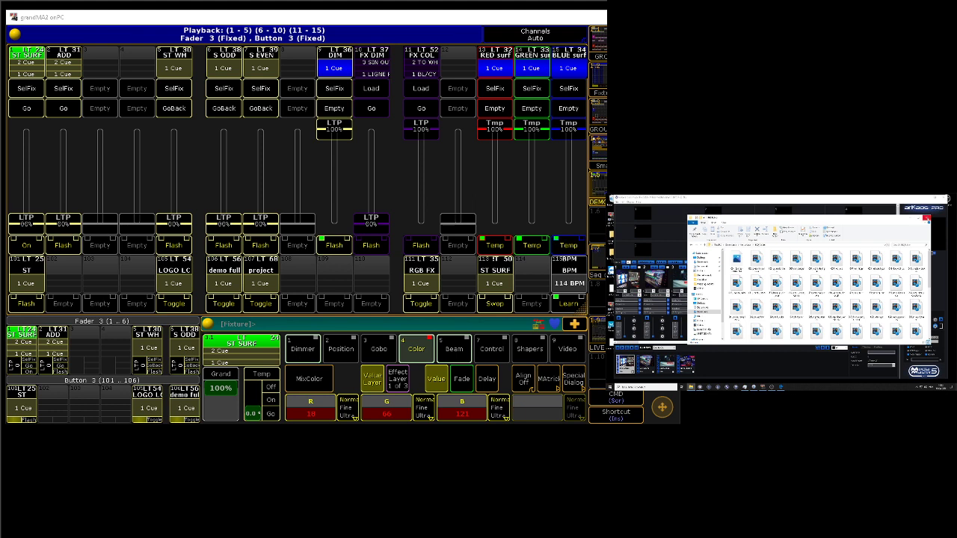
left_click(926, 218)
Step: Bring up the visual library, browse File Explorer to a folder of video clips, and place its window below the library
left_click(700, 387)
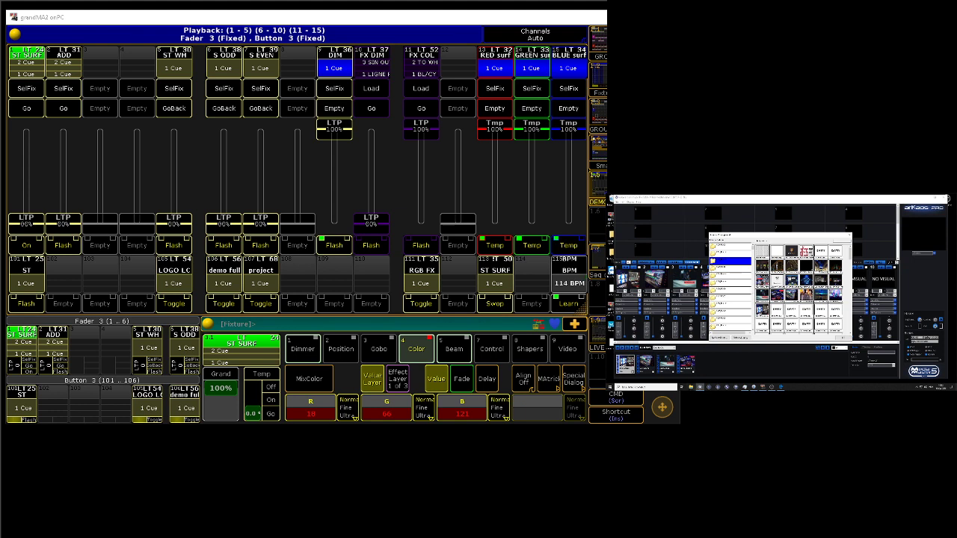
left_click_drag(748, 237, 807, 269)
left_click(692, 386)
scroll(797, 367, "down", 3)
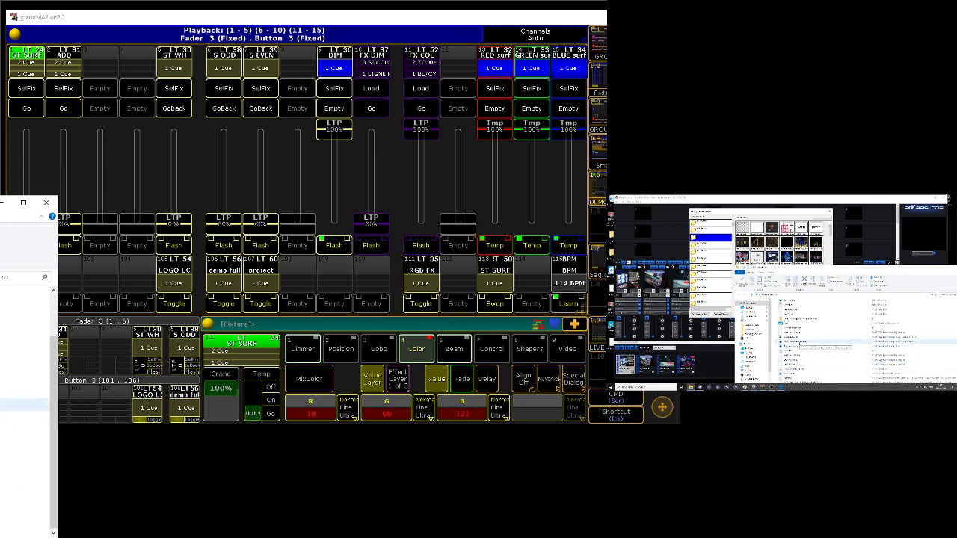
left_click(762, 331)
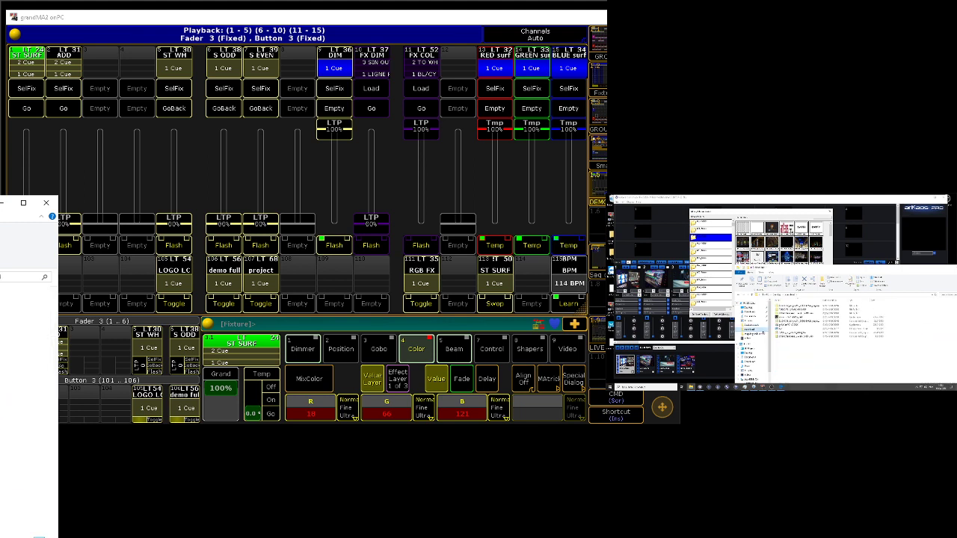
left_click(763, 317)
double_click(790, 306)
double_click(789, 306)
double_click(787, 310)
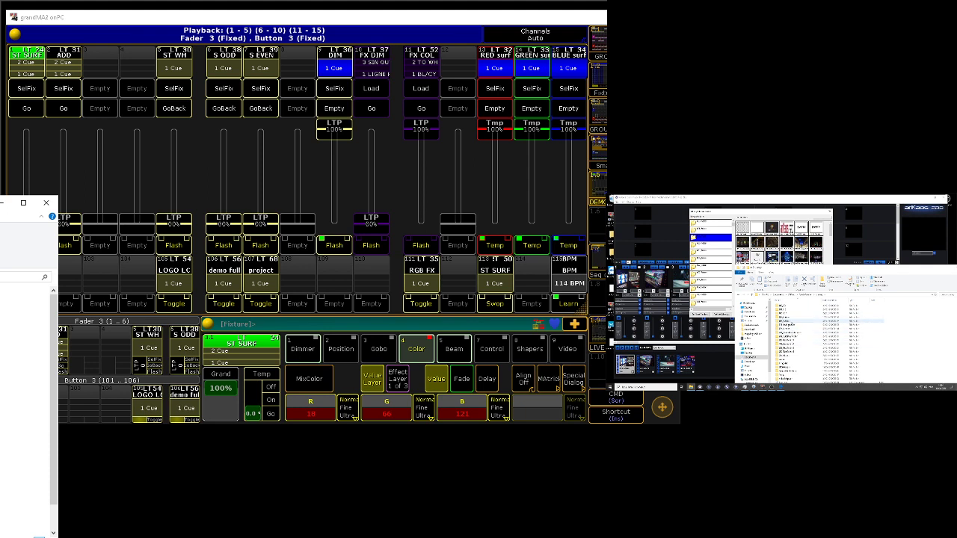
double_click(790, 318)
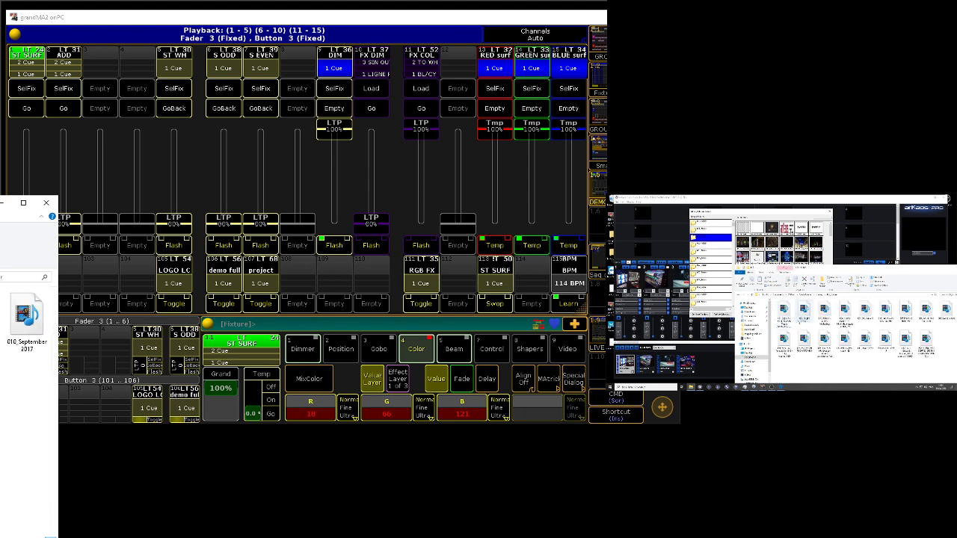
left_click_drag(843, 271, 802, 277)
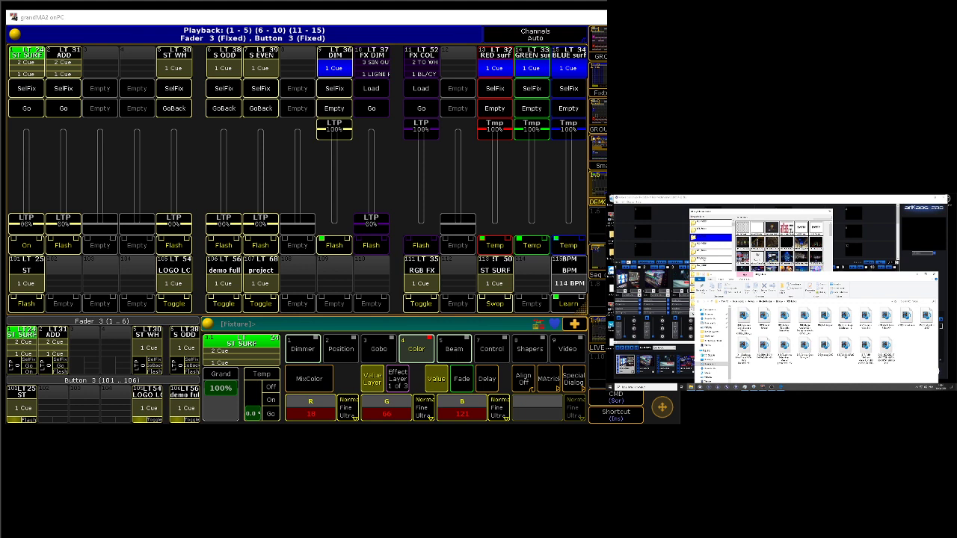
Step: Choose an empty folder in the visual library and add a selection of video clips to it from File Explorer
left_click(703, 246)
left_click(705, 252)
left_click(707, 246)
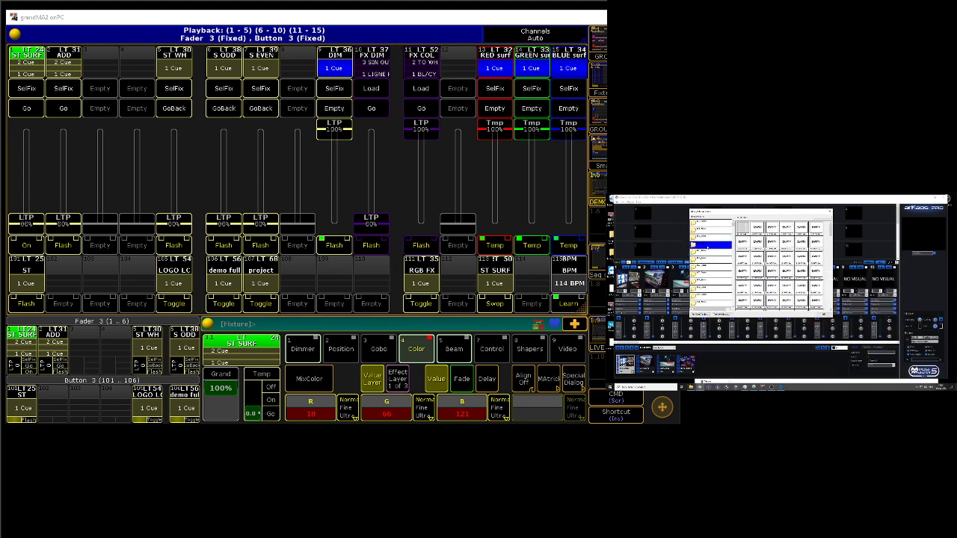
left_click(691, 386)
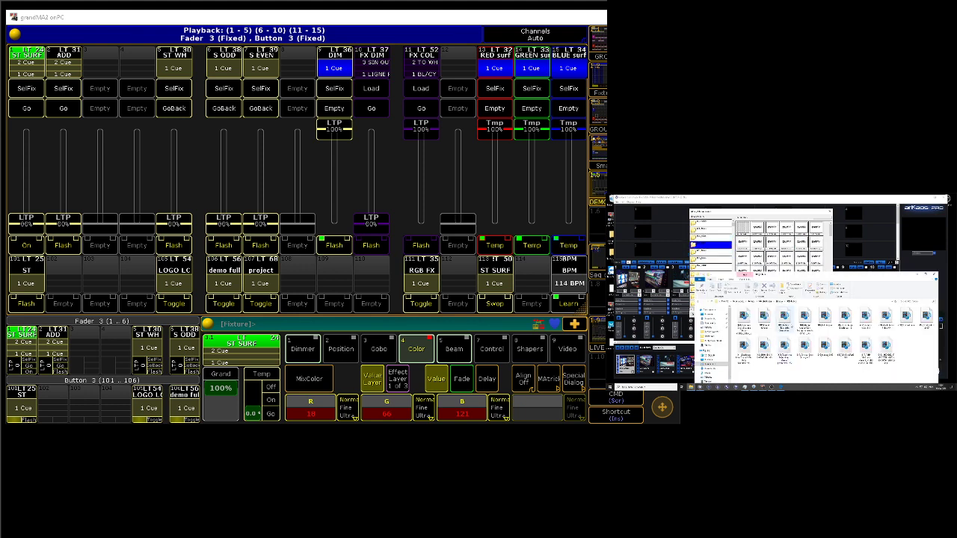
left_click(744, 322)
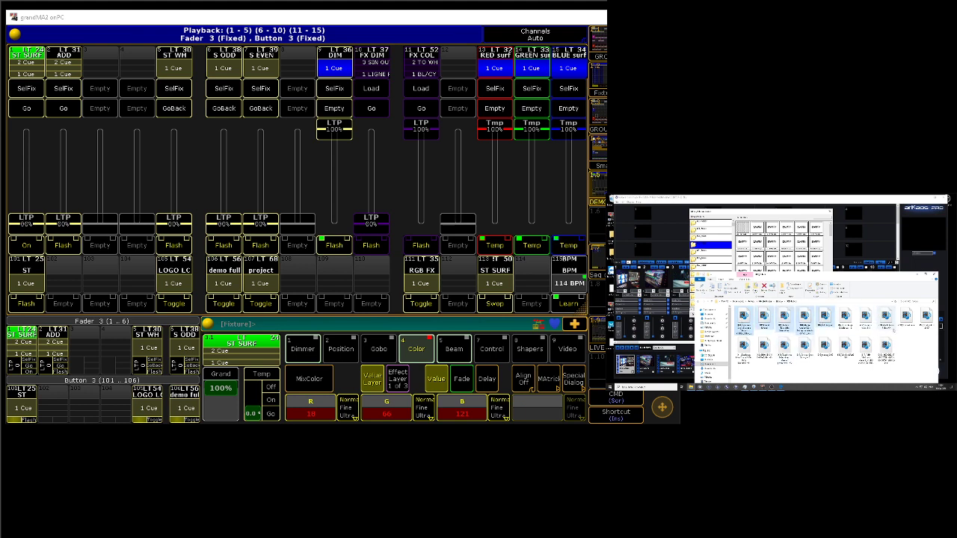
left_click_drag(906, 316, 757, 226)
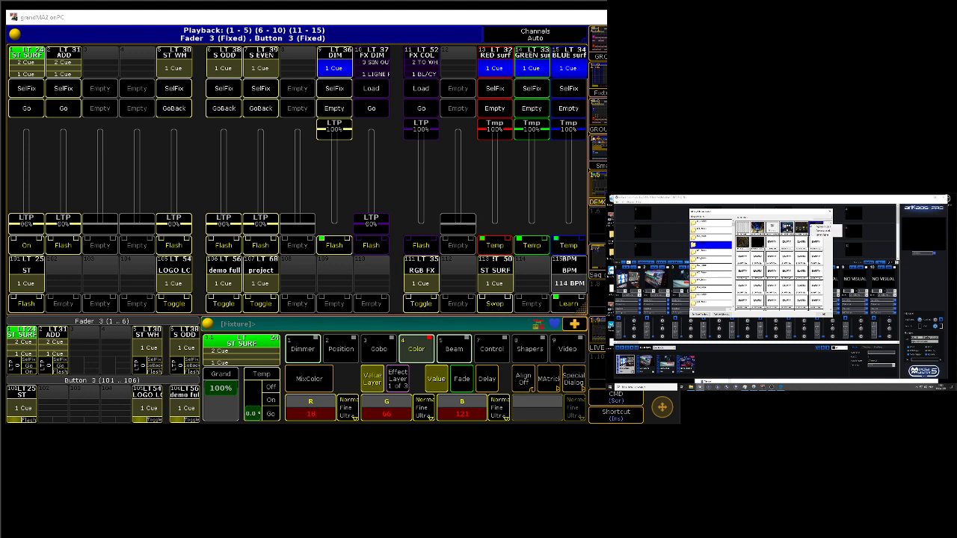
right_click(798, 242)
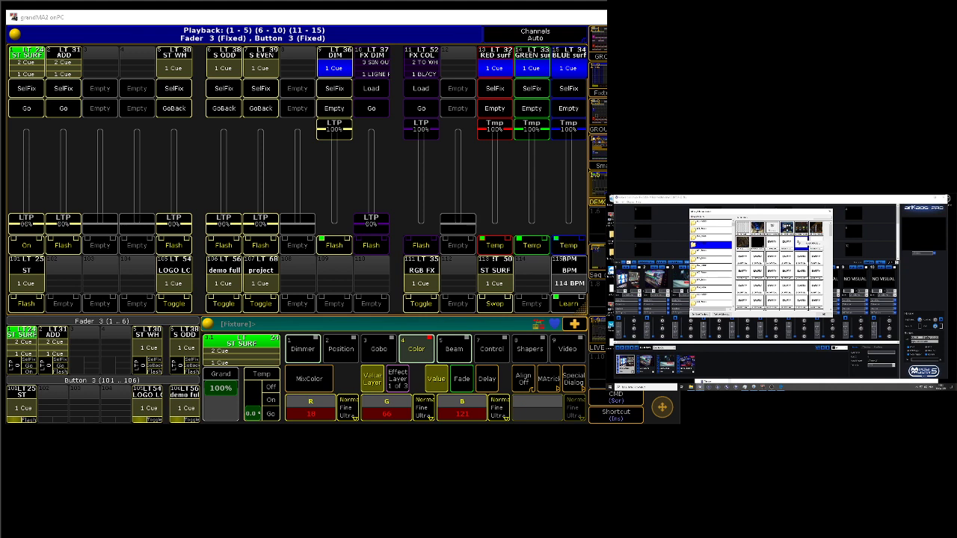
left_click(813, 244)
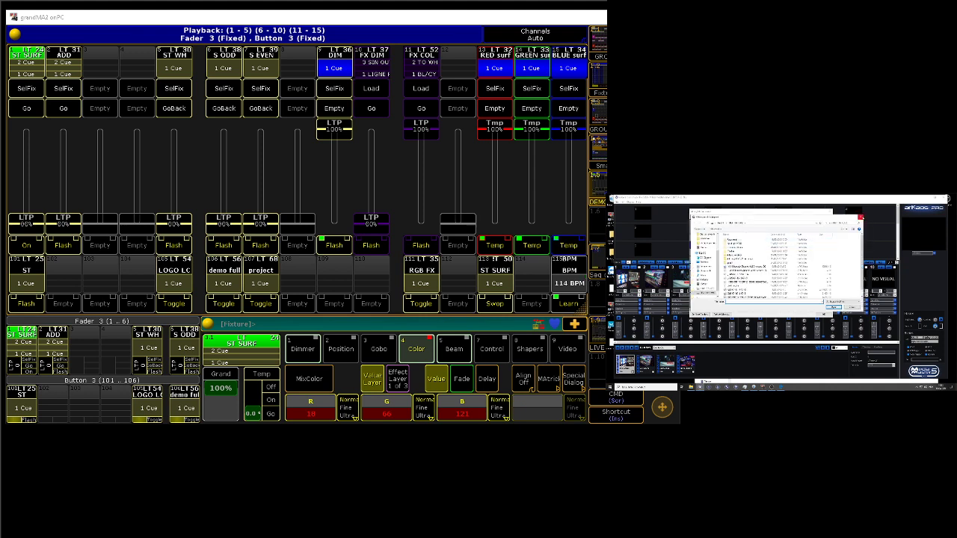
left_click(860, 218)
Step: Select the first empty slot after the added clips in the library folder and close the visual library
right_click(789, 247)
right_click(777, 248)
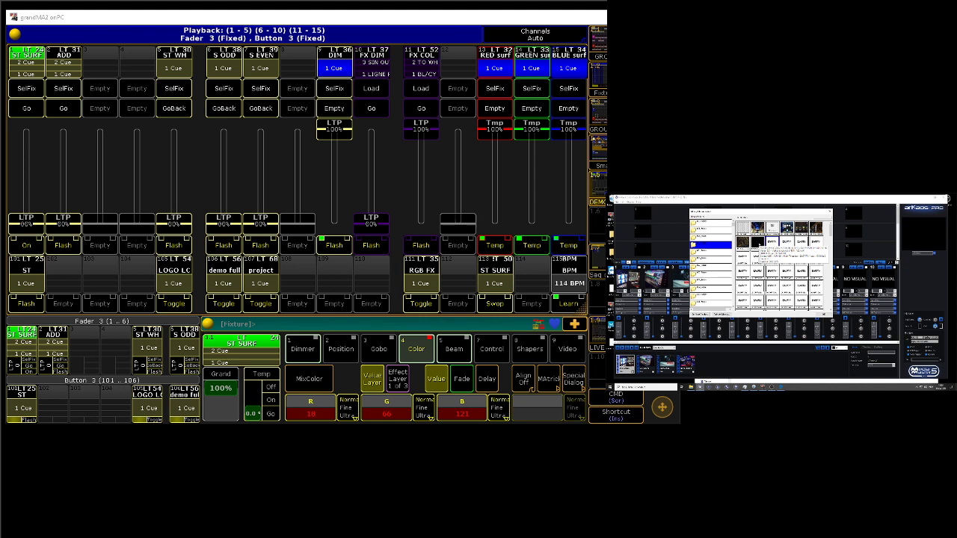
left_click(770, 243)
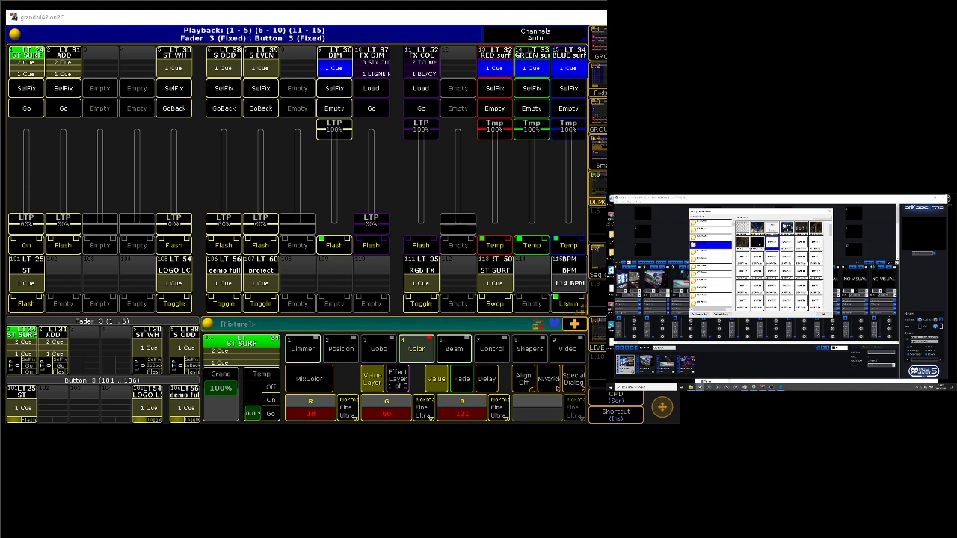
left_click(830, 213)
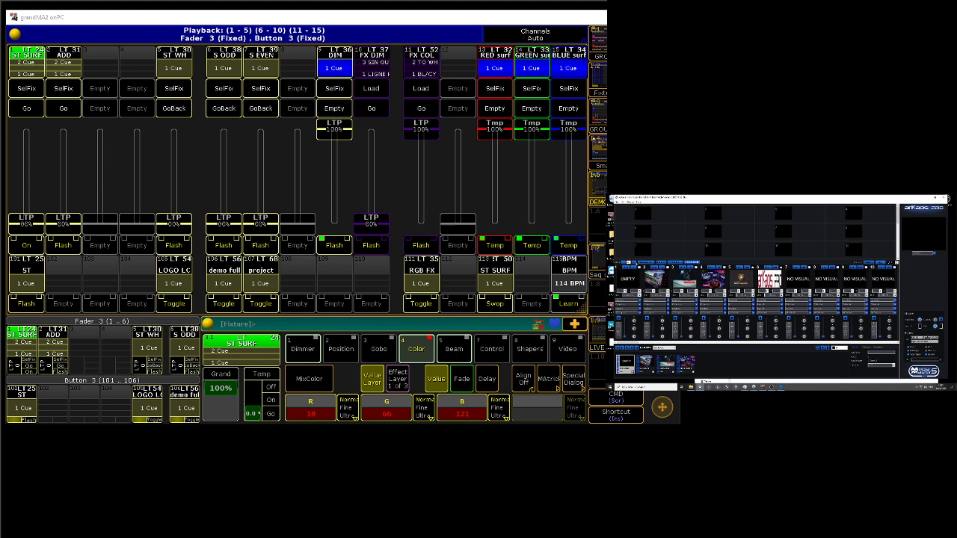
Step: Switch MediaMaster to the other application mode in the preferences, apply it, and confirm the change
left_click(634, 263)
left_click(618, 202)
left_click(618, 209)
left_click(725, 225)
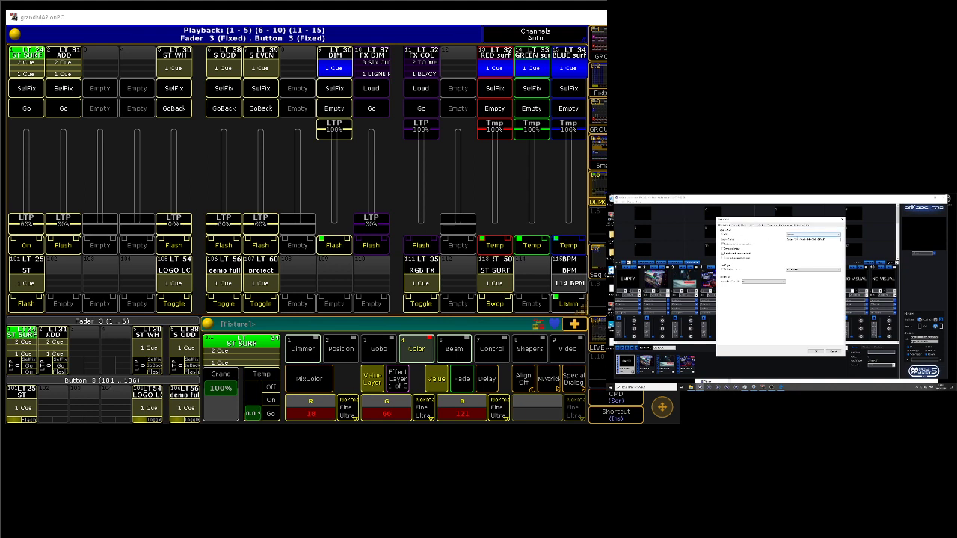
left_click(813, 235)
left_click(813, 240)
left_click(815, 351)
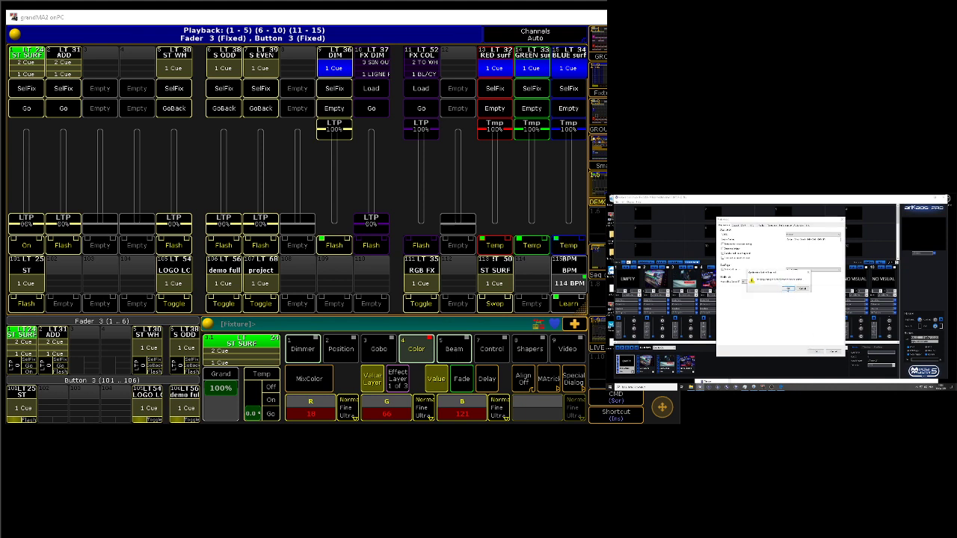
left_click(789, 289)
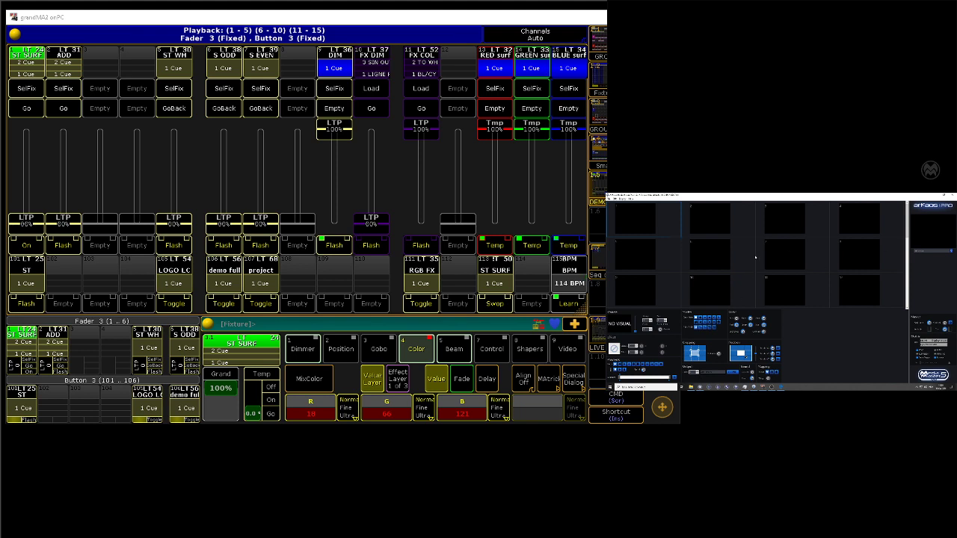
Step: Reduce the size of the cells in the visual grid so that more columns fit
right_click(755, 257)
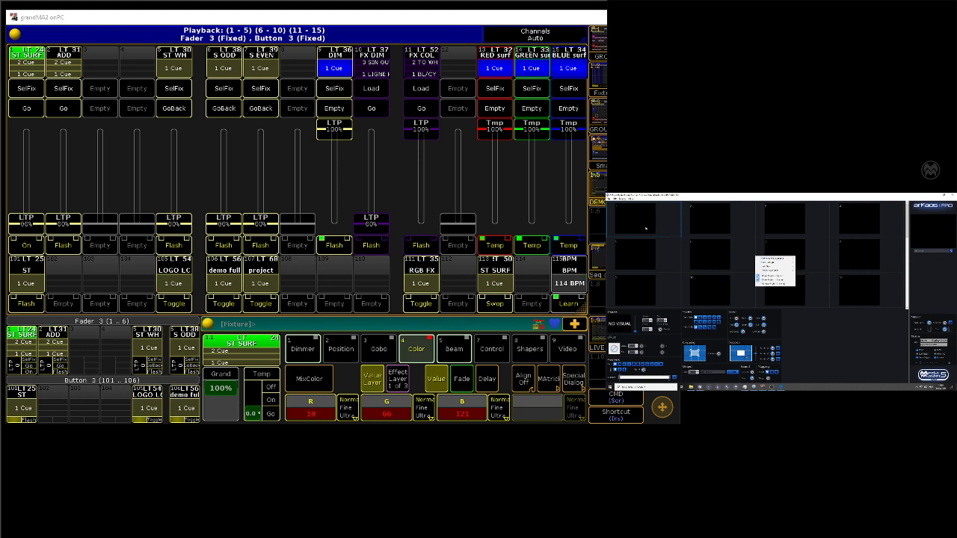
right_click(890, 234)
mouse_move(906, 236)
left_click(942, 285)
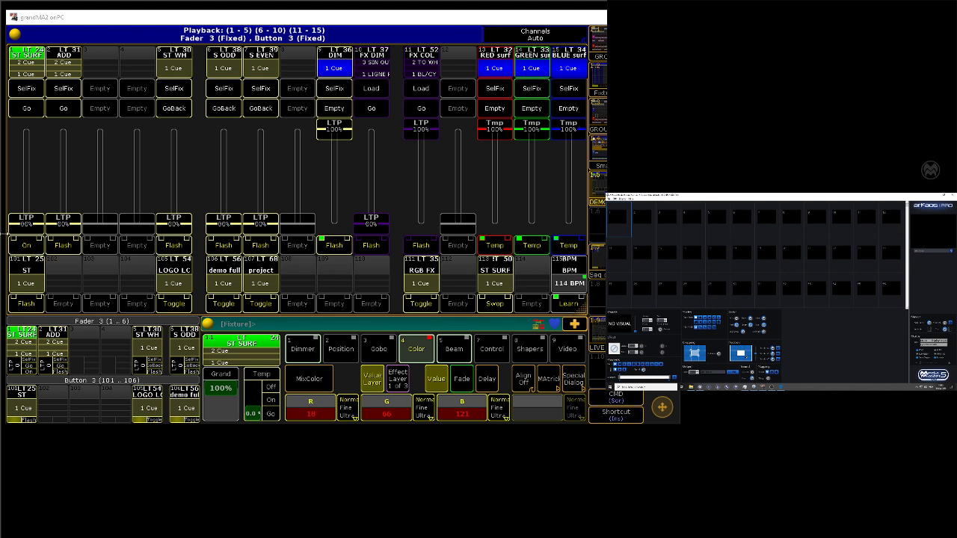
Step: Open the visual library over the new cell layout
left_click(622, 199)
left_click(634, 203)
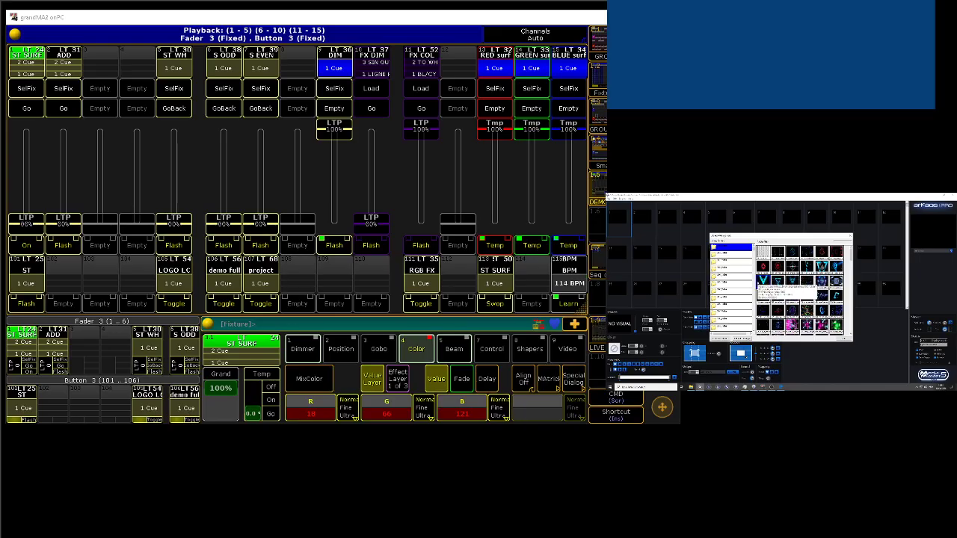
Step: Load the cyan V-shaped clip into the first cell and the red diamond clip into the second cell of the visual grid
left_click_drag(635, 331, 636, 318)
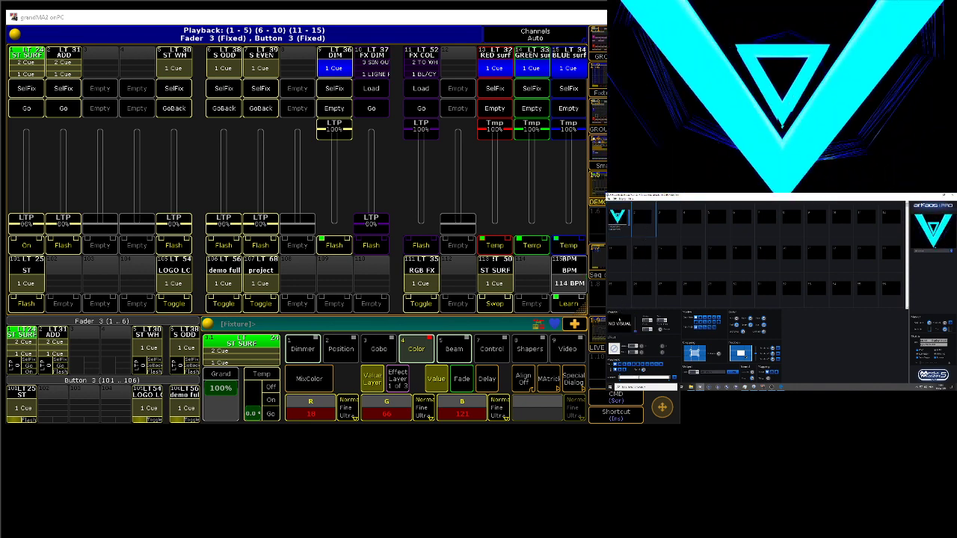
double_click(643, 218)
double_click(766, 268)
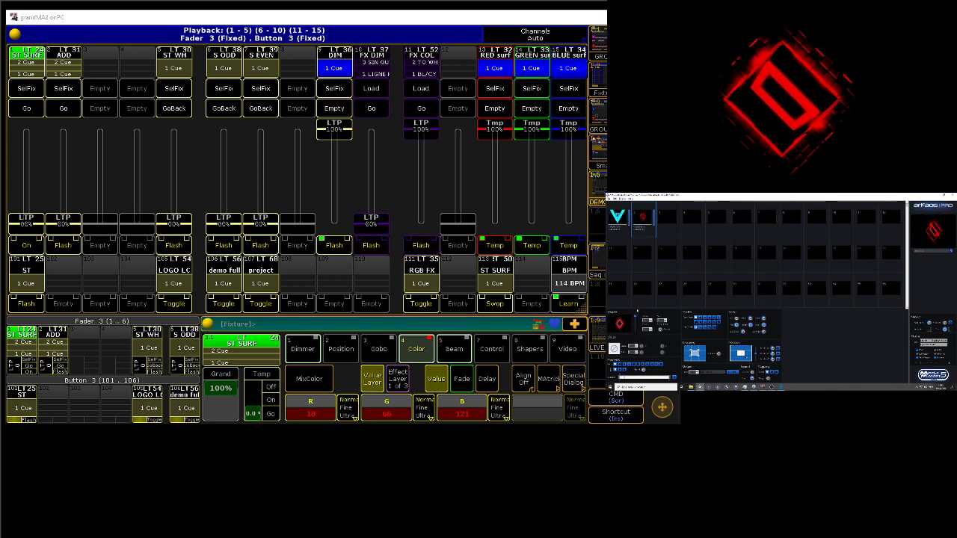
Step: Empty both filled cells of the visual grid and lower the DIM playback fader on the grandMA2 console to zero
left_click(617, 218)
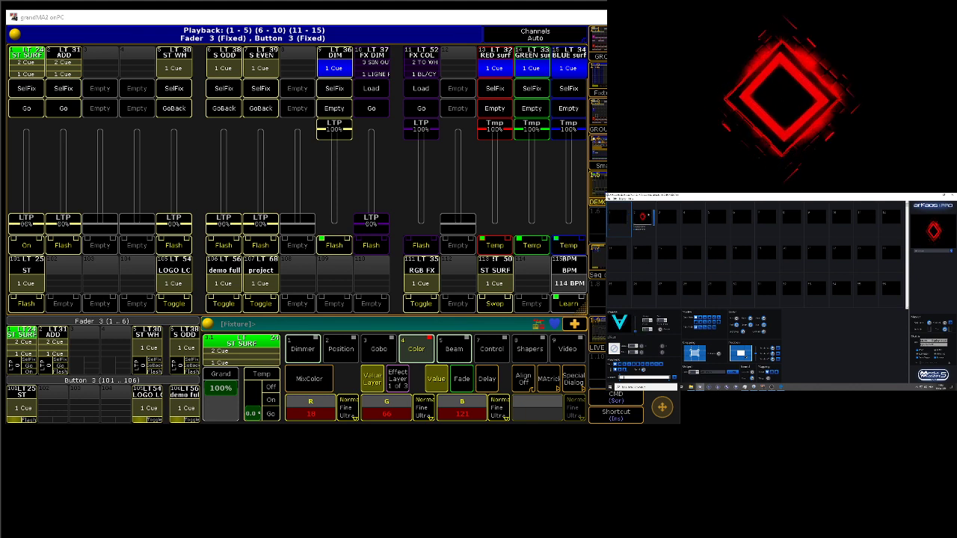
left_click_drag(635, 317, 636, 340)
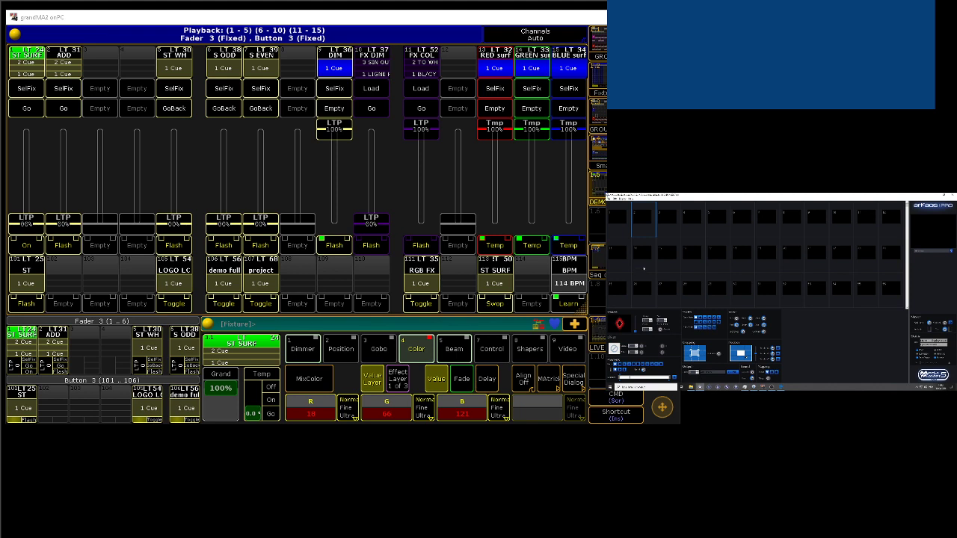
left_click_drag(338, 151, 340, 247)
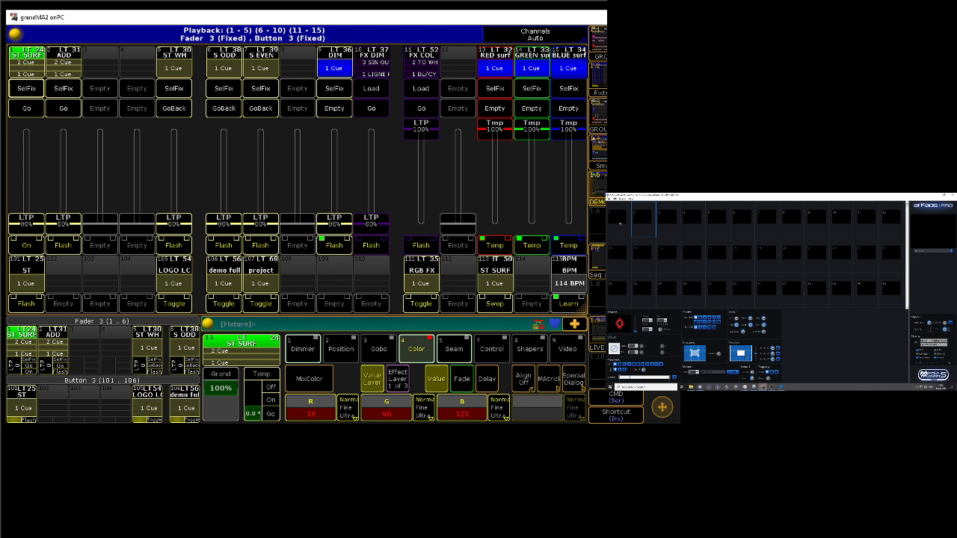
Step: Empty the DMX patch table in MediaMaster's preferences by disabling all four fixture groups in the patch generation dialog
left_click(610, 199)
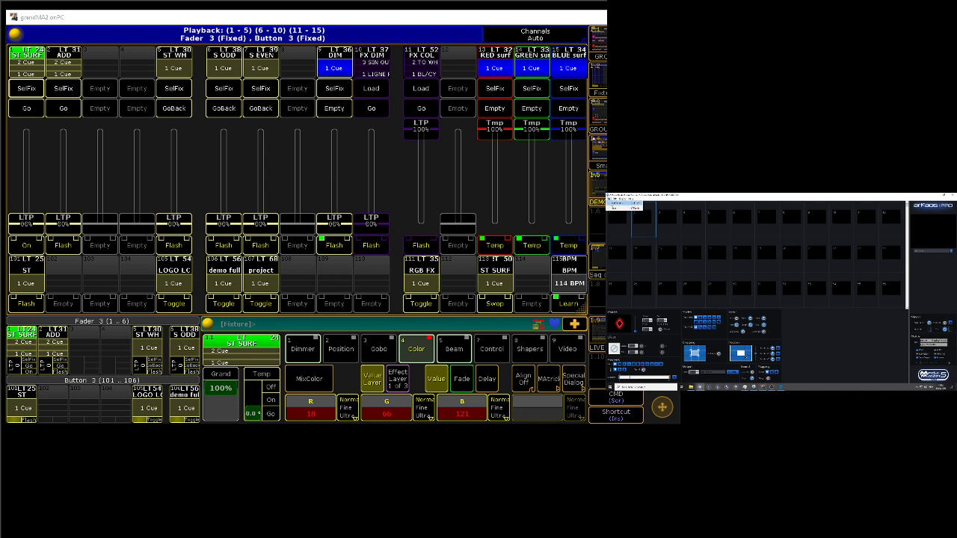
left_click(621, 203)
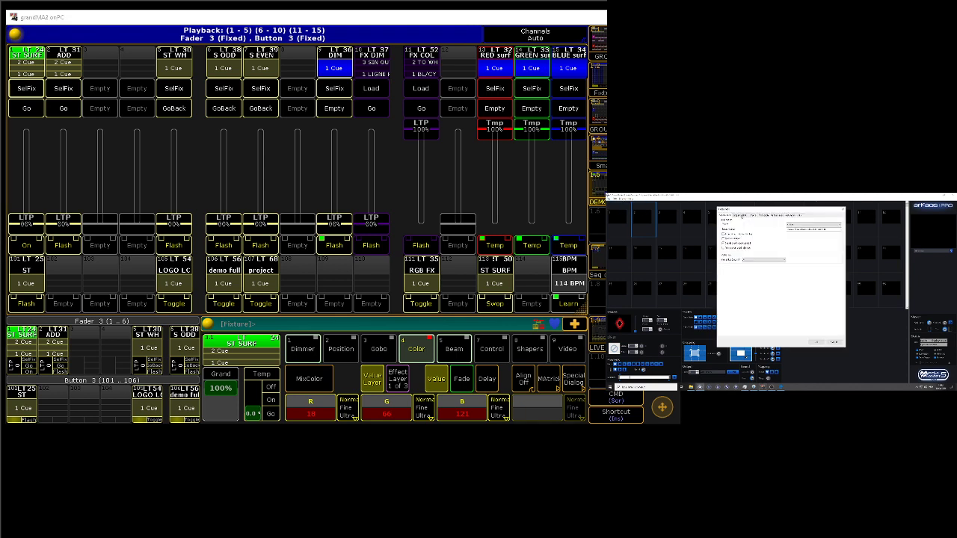
left_click(739, 215)
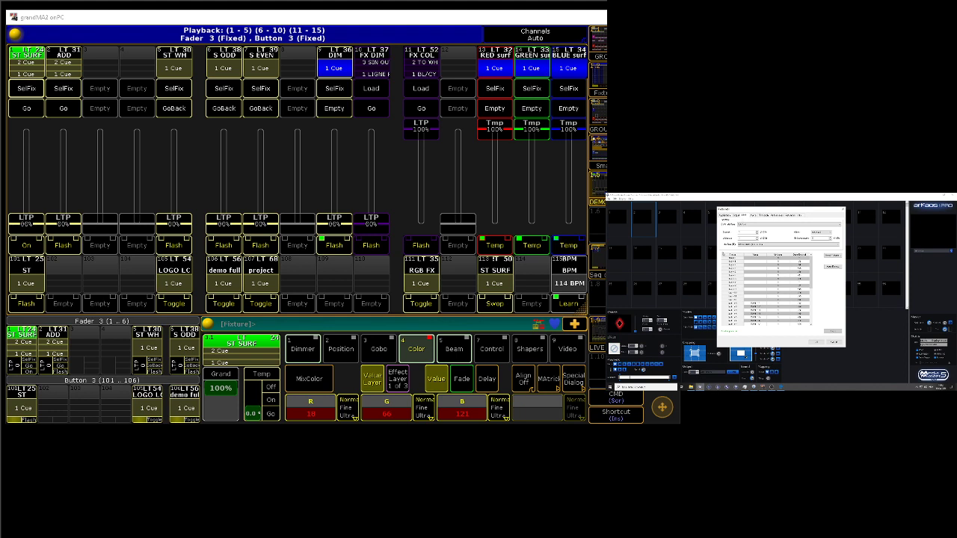
mouse_move(810, 267)
left_mouse_down()
mouse_move(813, 304)
mouse_move(816, 260)
left_mouse_up()
left_click(828, 256)
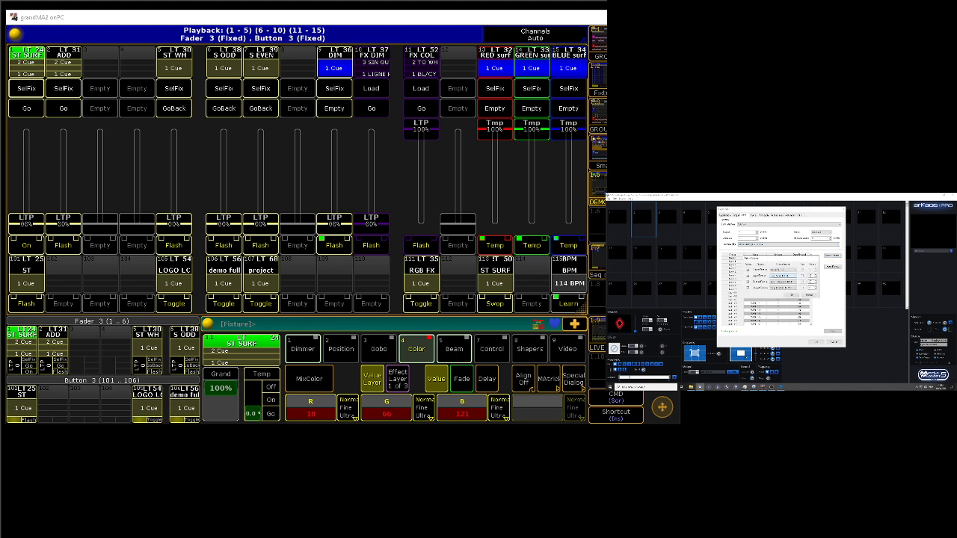
left_click(747, 270)
left_click(748, 276)
left_click(748, 282)
left_click(747, 288)
left_click(792, 295)
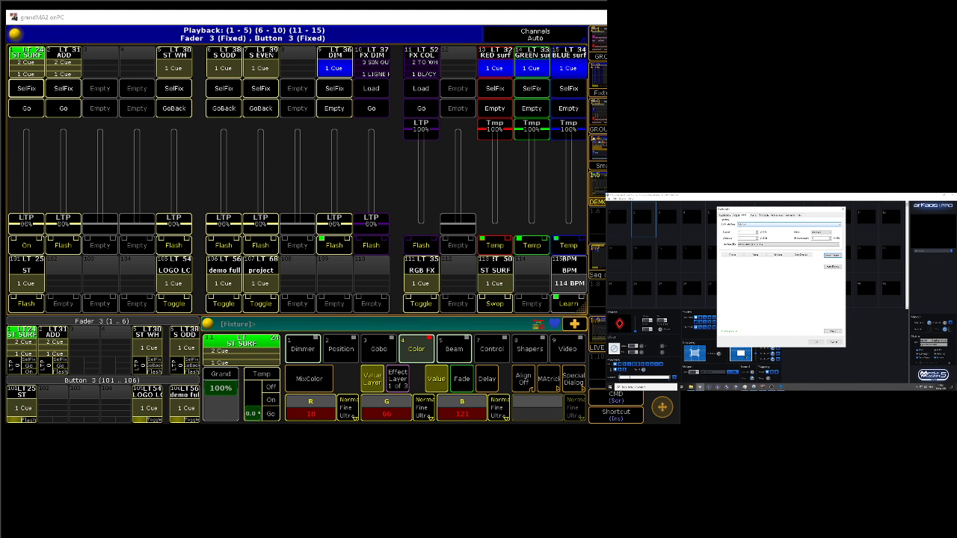
Step: Choose the DMX interface and regenerate the patch with all four fixture groups enabled, each with its fixture mode
left_click(756, 225)
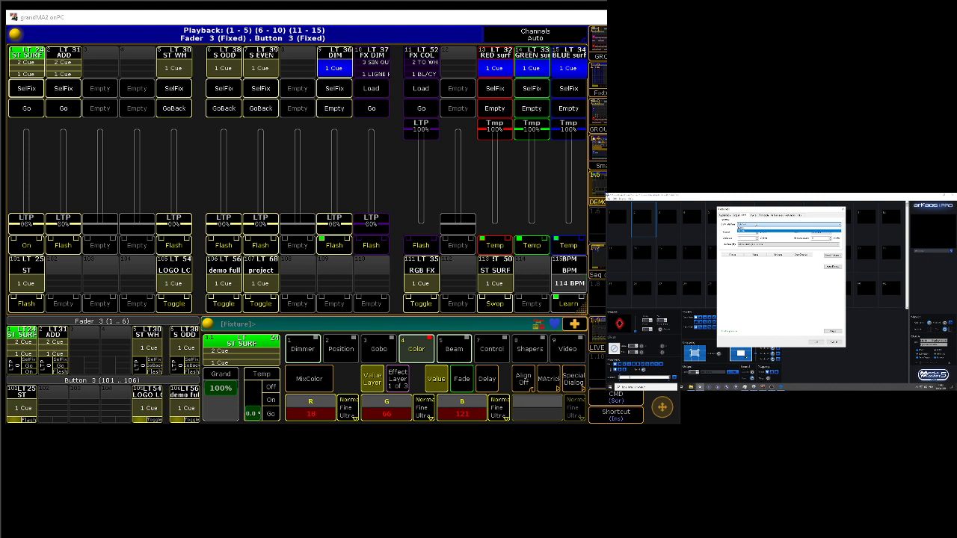
left_click(756, 223)
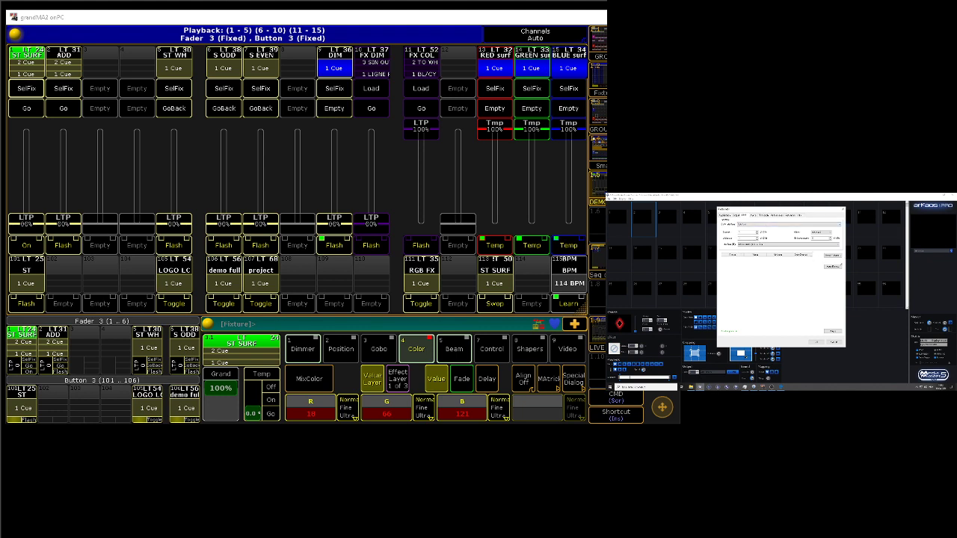
left_click(833, 255)
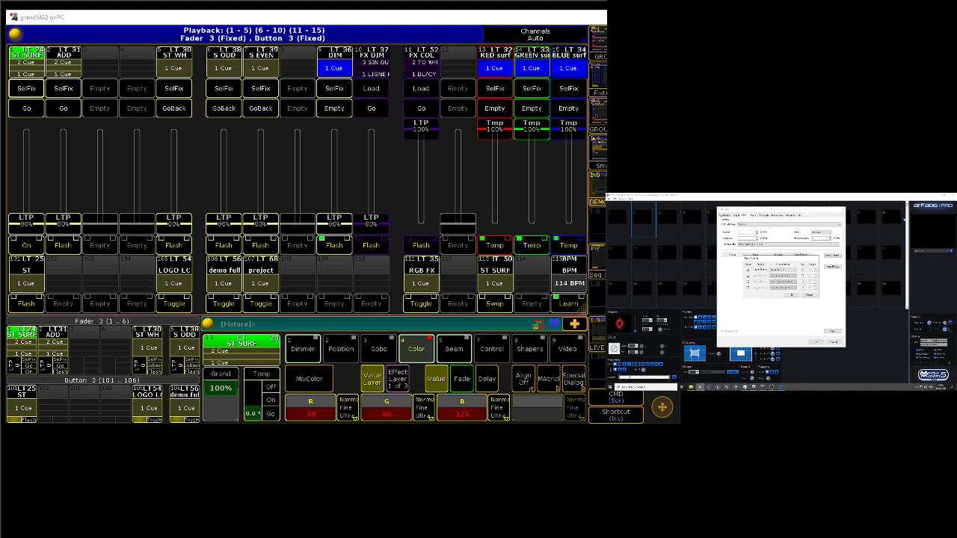
left_click(748, 276)
left_click(783, 276)
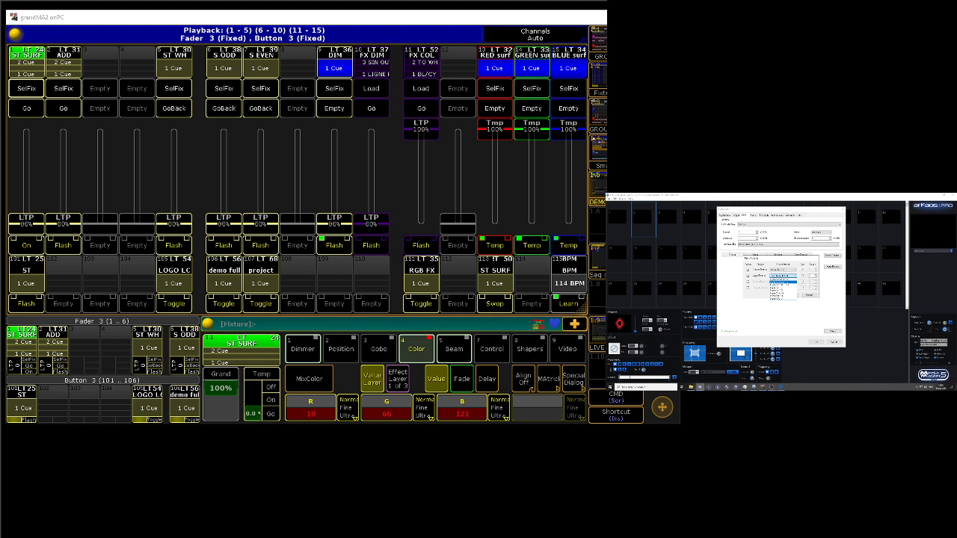
left_click(787, 283)
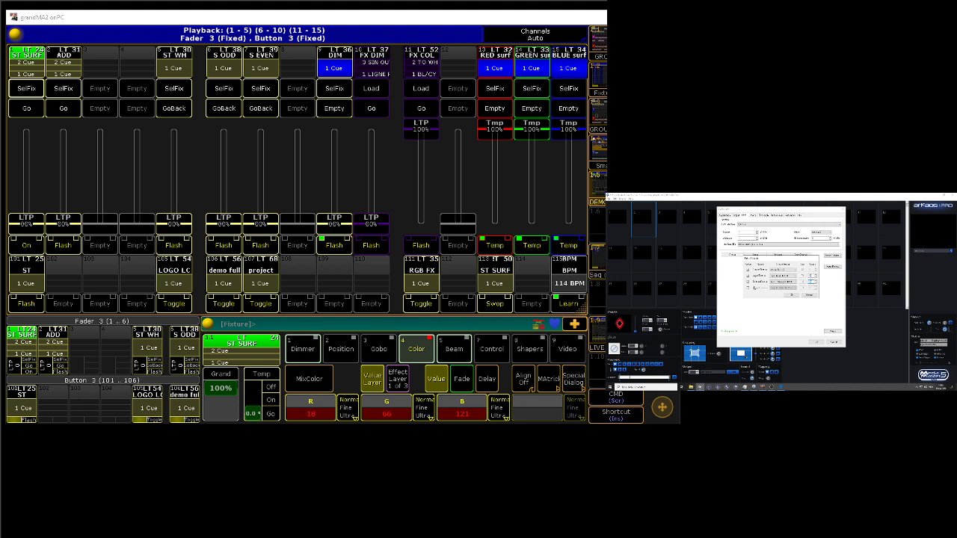
left_click(747, 288)
left_click(791, 295)
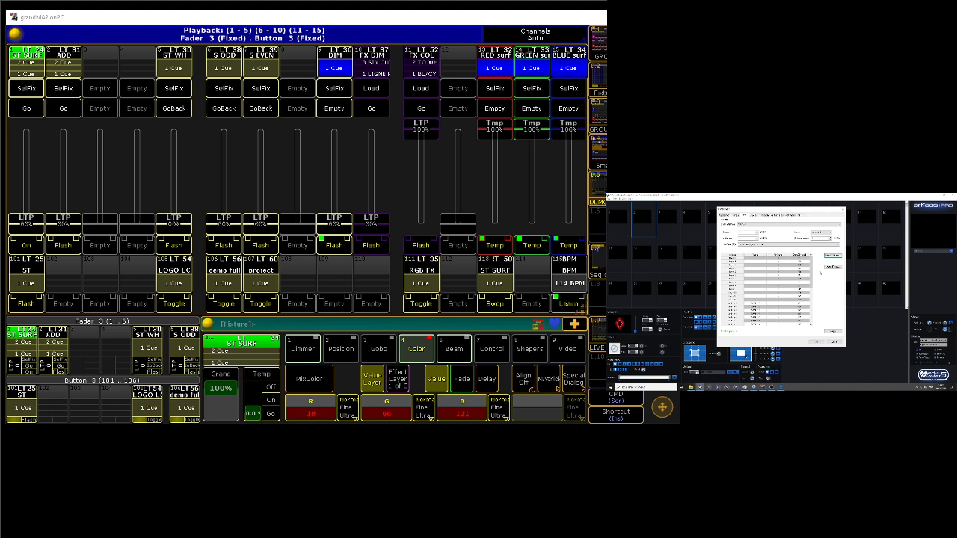
Step: Check the regenerated DMX patch table from start to end and apply it
scroll(813, 272, "down", 6)
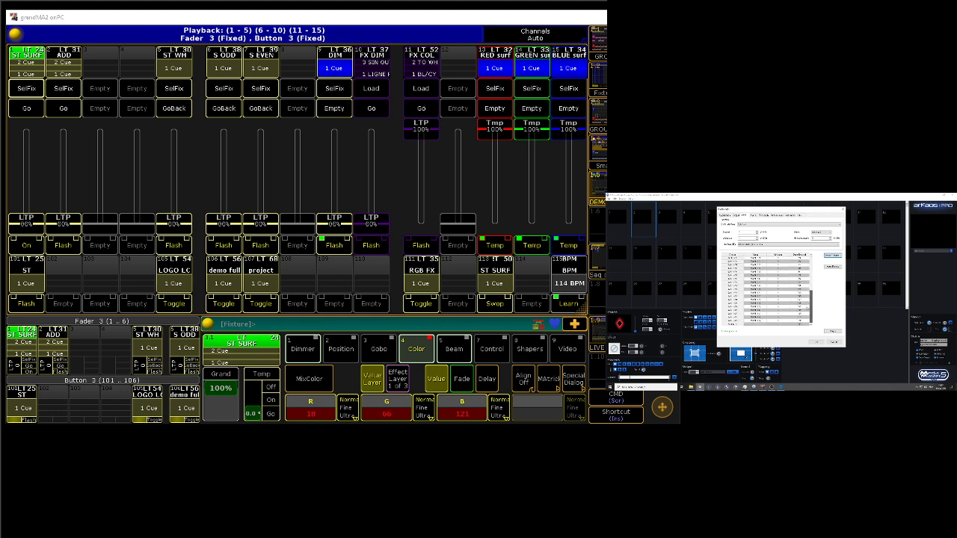
scroll(812, 292, "up", 6)
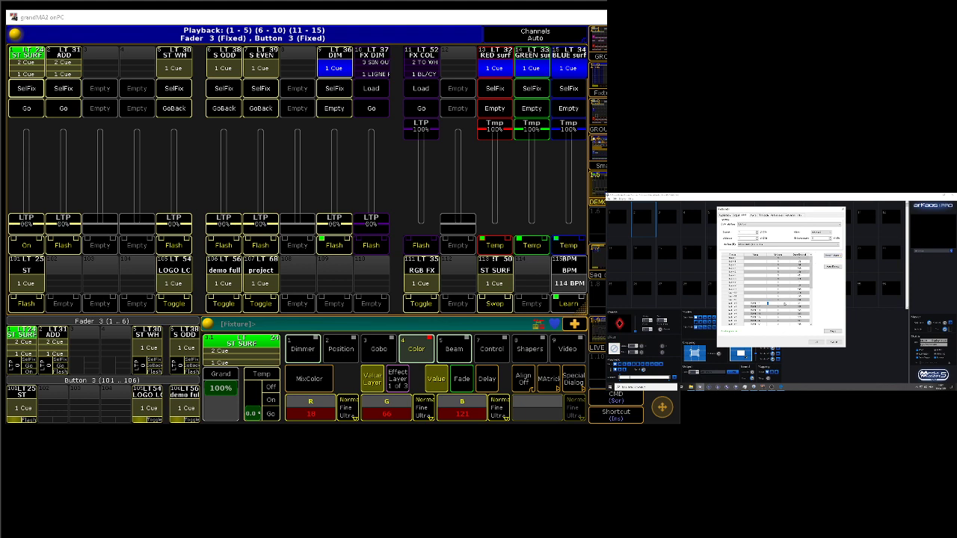
mouse_move(811, 283)
left_mouse_down()
mouse_move(811, 321)
mouse_move(813, 276)
left_mouse_up()
left_click(801, 280)
left_click_drag(811, 276, 814, 296)
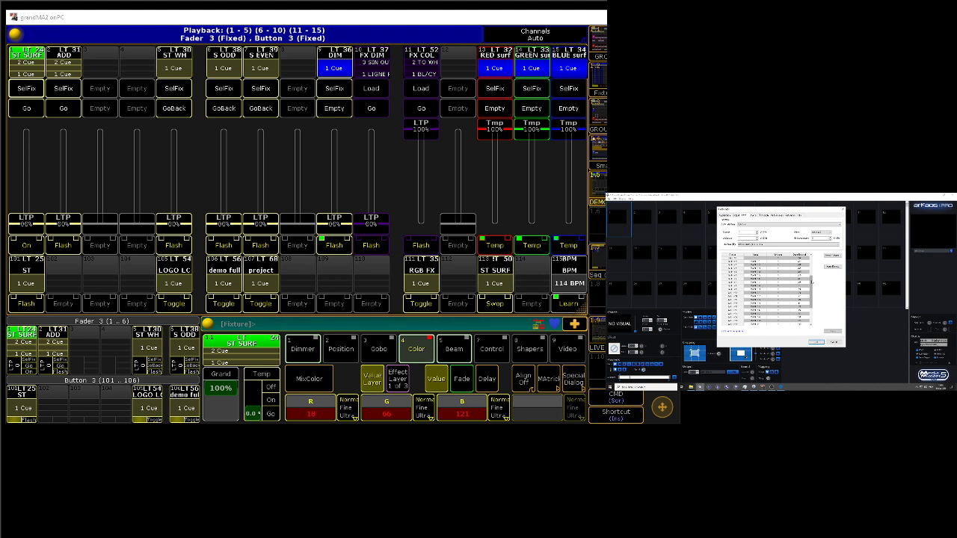
mouse_move(812, 282)
left_mouse_down()
mouse_move(811, 303)
mouse_move(811, 284)
left_mouse_up()
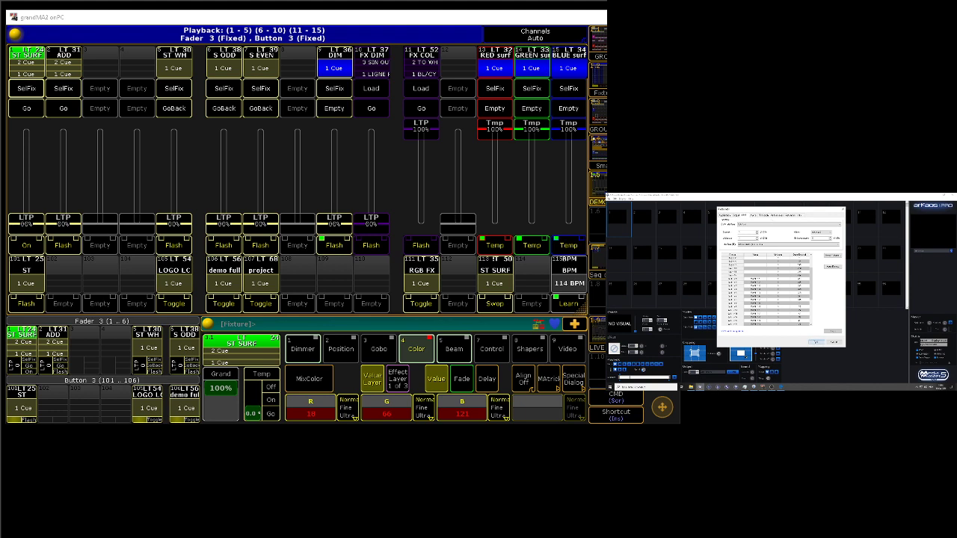
Step: Confirm the preferences and widen the output preview area beside the visual grid
left_click(815, 342)
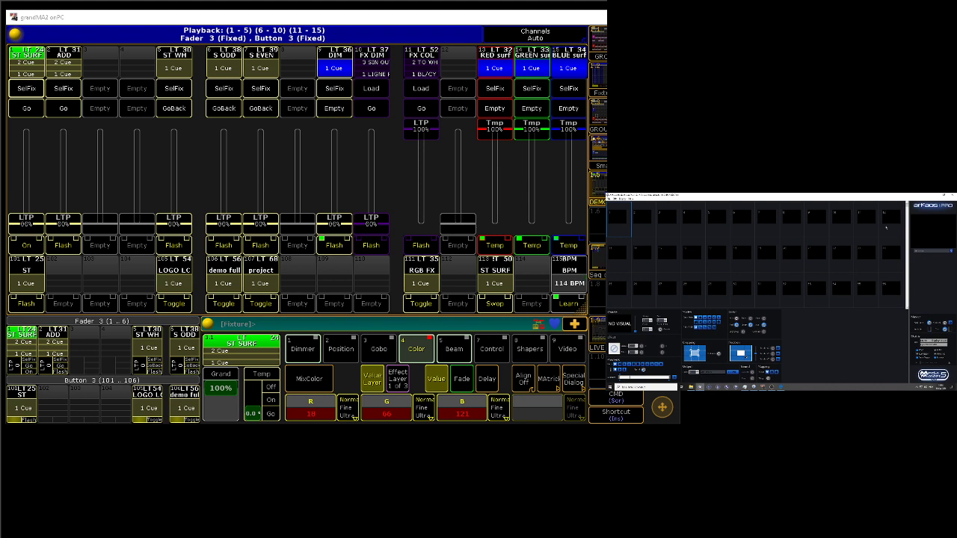
left_click_drag(886, 313, 875, 313)
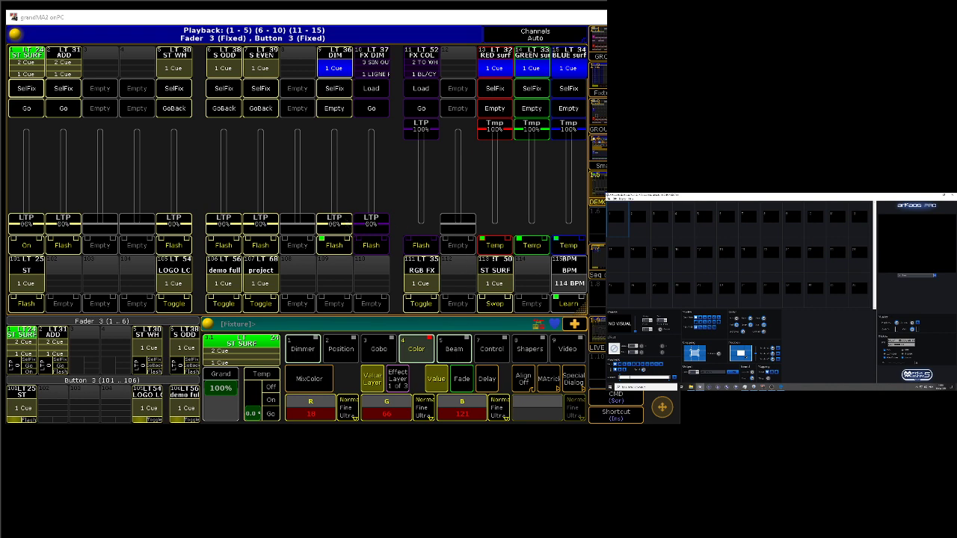
Step: Open the Patch & Fixture Schedule on the grandMA2 console and rename the twelve Layer fixtures consecutively from ARK 1 to ARK 12
key("Scroll_Lock")
left_click(565, 35)
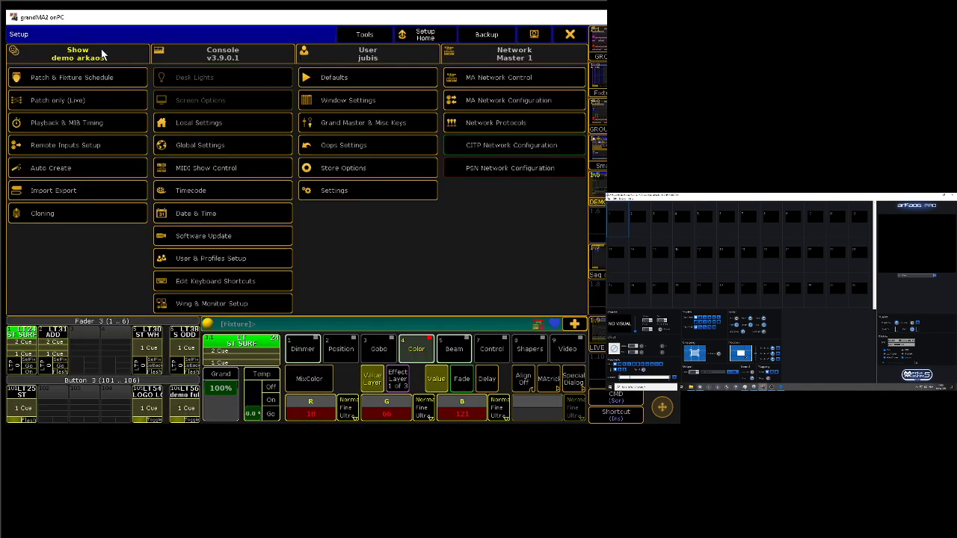
left_click(93, 77)
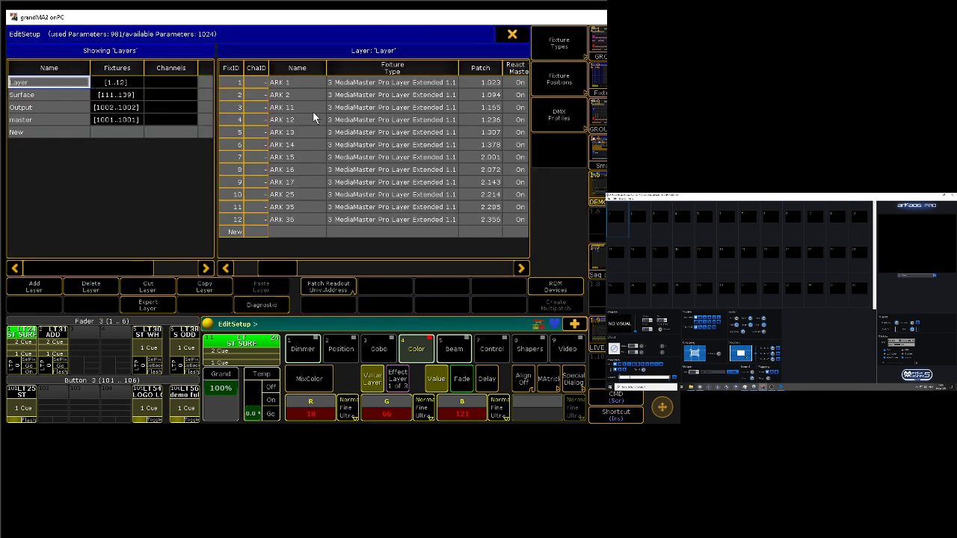
left_click_drag(287, 83, 299, 222)
right_click(304, 215)
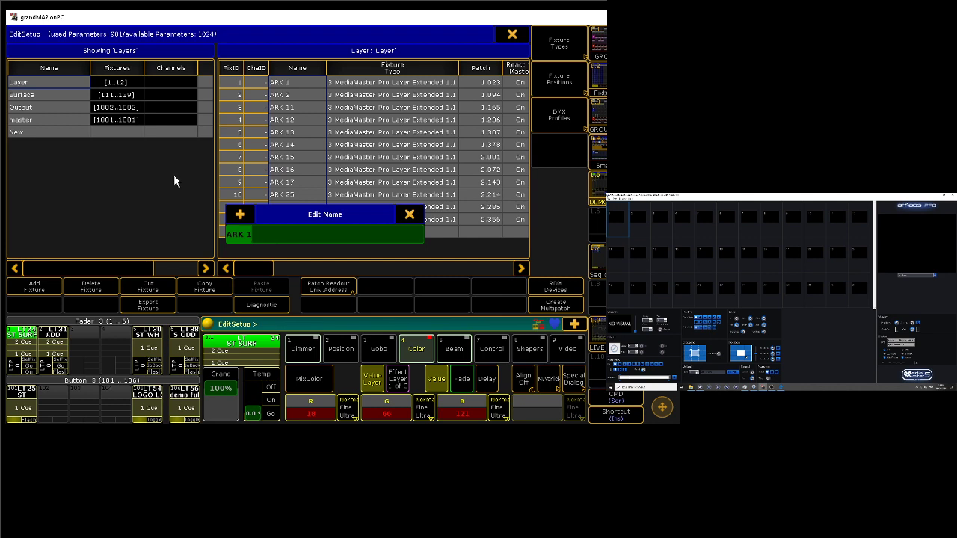
key("Return")
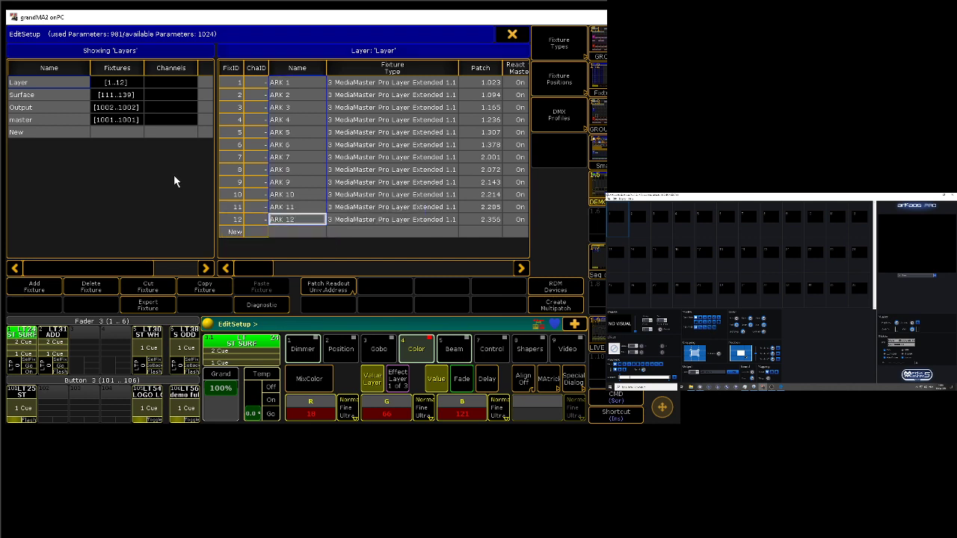
Step: Examine the fixture types and patch addresses in the Surface and Output layers of the fixture schedule
left_click(30, 96)
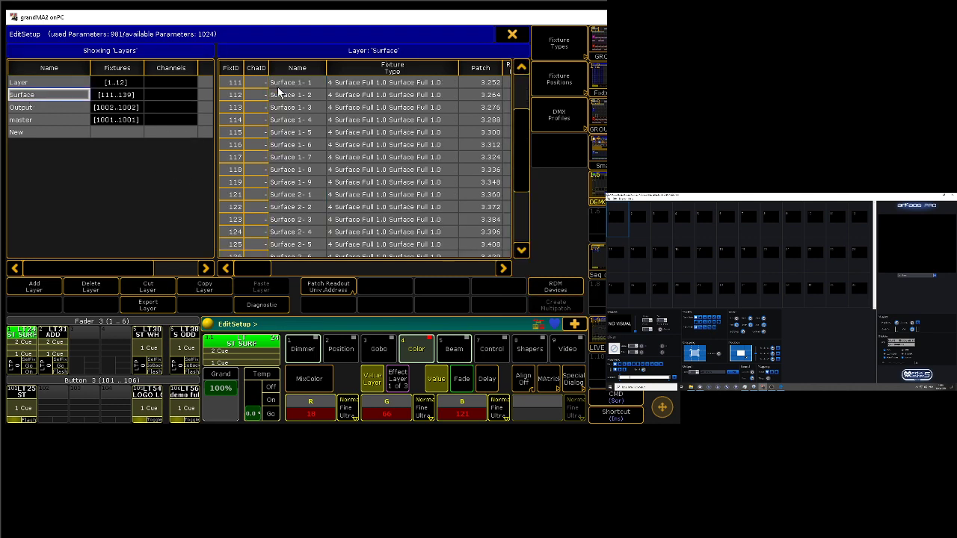
left_click(522, 129)
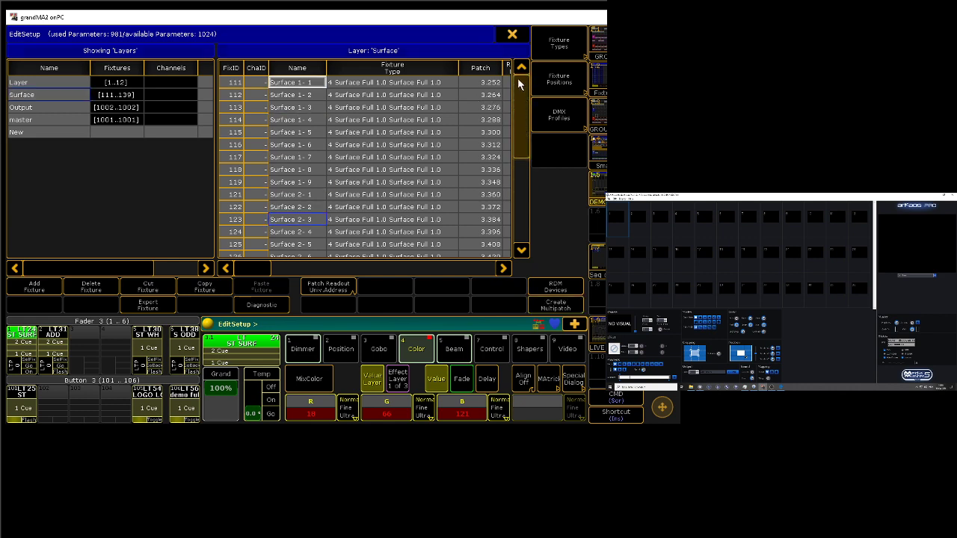
left_click_drag(519, 94, 518, 150)
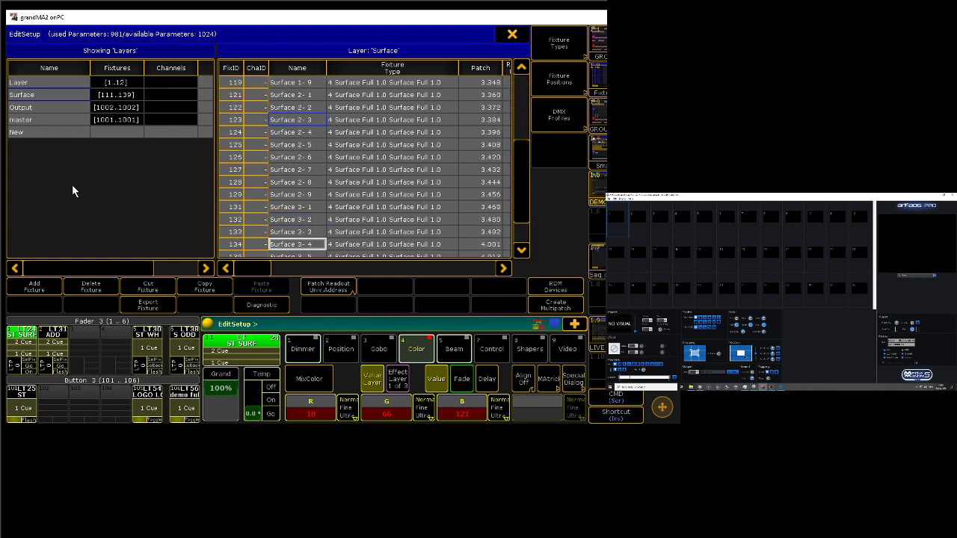
left_click_drag(518, 174, 513, 98)
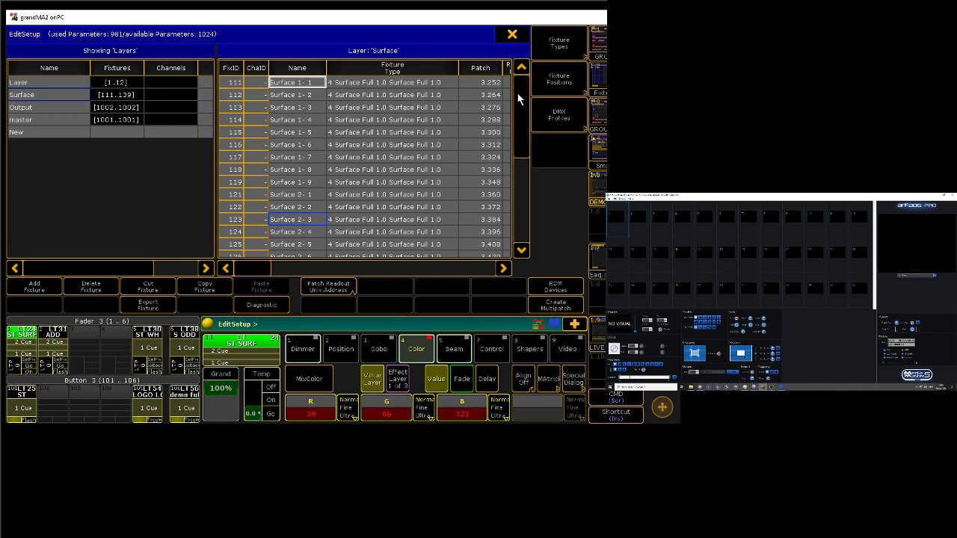
mouse_move(516, 94)
left_mouse_down()
mouse_move(524, 96)
mouse_move(504, 175)
mouse_move(514, 77)
left_mouse_up()
left_click(44, 107)
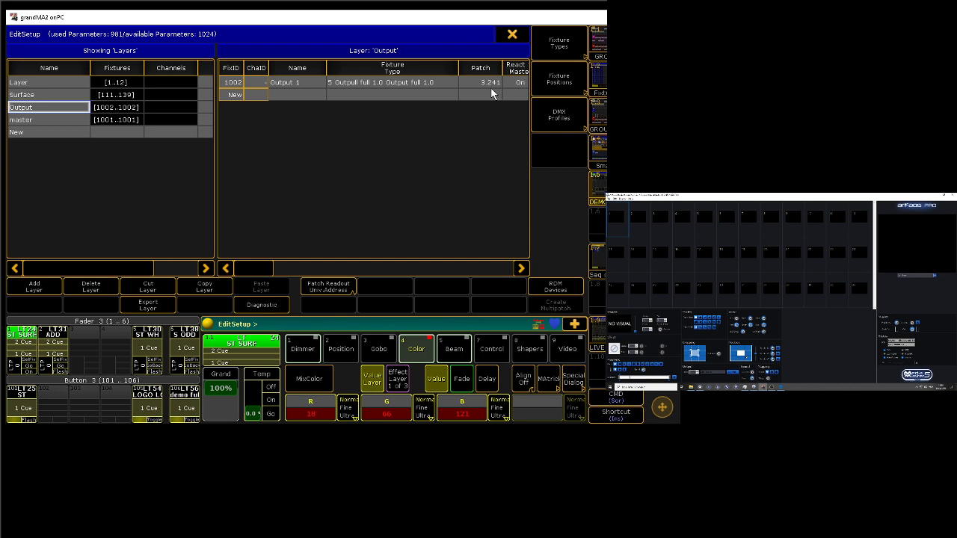
Step: Close the fixture schedule, accept the patch changes, and leave the console setup
left_click(512, 34)
left_click(252, 250)
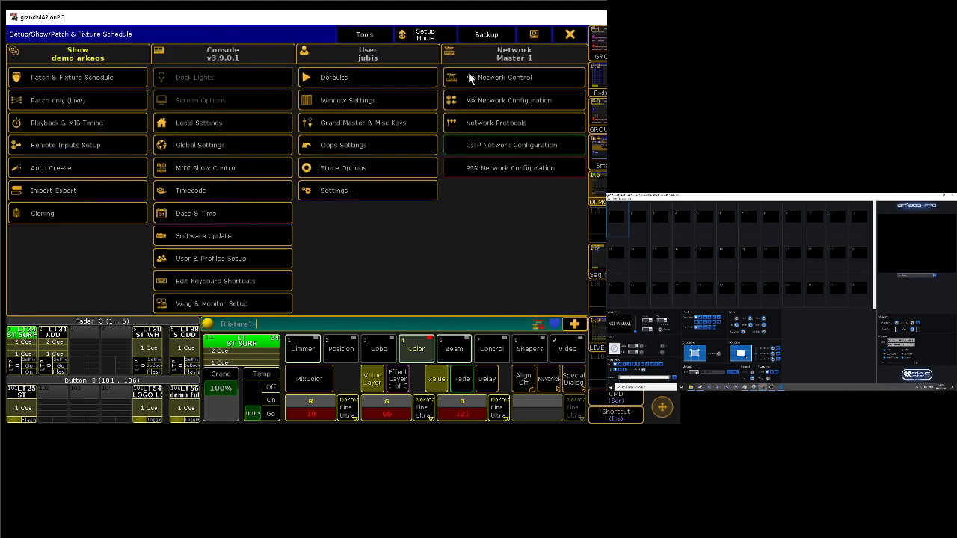
left_click(559, 42)
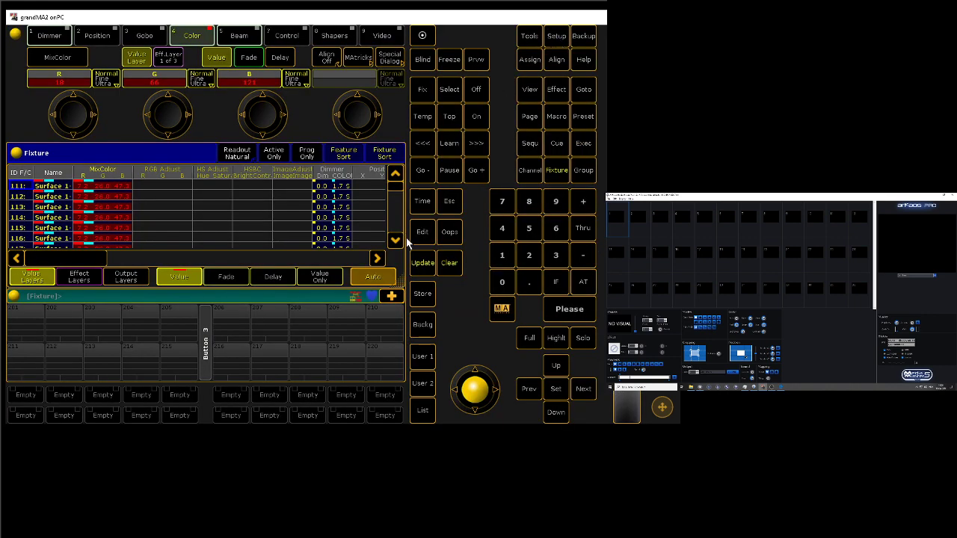
Step: Clear the programmer, select fixture 1 (ARK 1), and set its dimmer to full
left_click(456, 258)
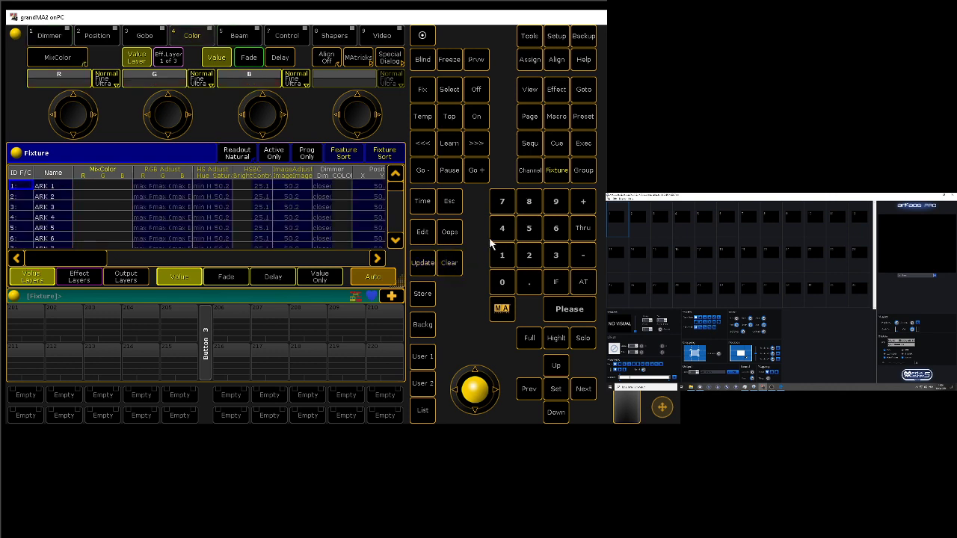
left_click(503, 254)
left_click(570, 308)
left_click(584, 283)
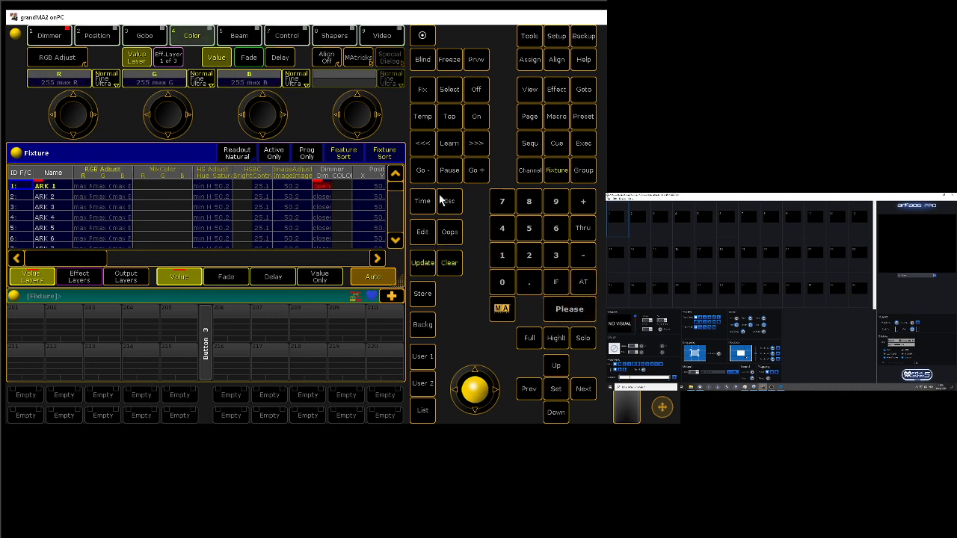
Step: Set ARK 1's input directory to User folder 0 and its input to the 002_pyramid clip
left_click(139, 37)
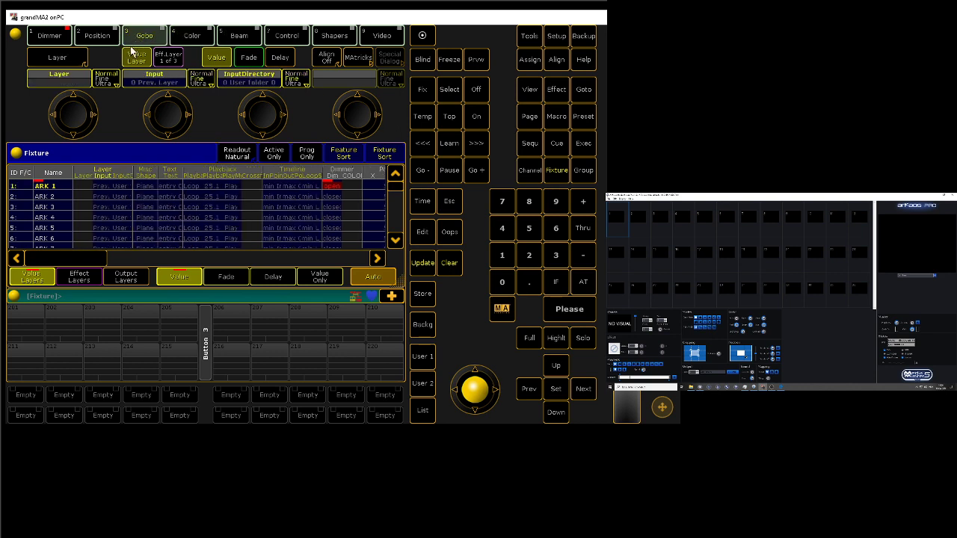
left_click(229, 78)
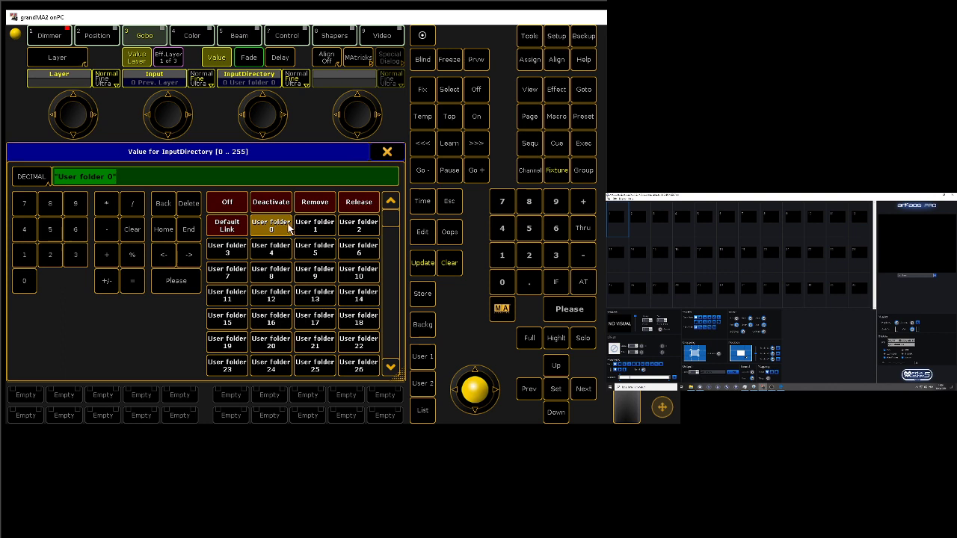
left_click(287, 227)
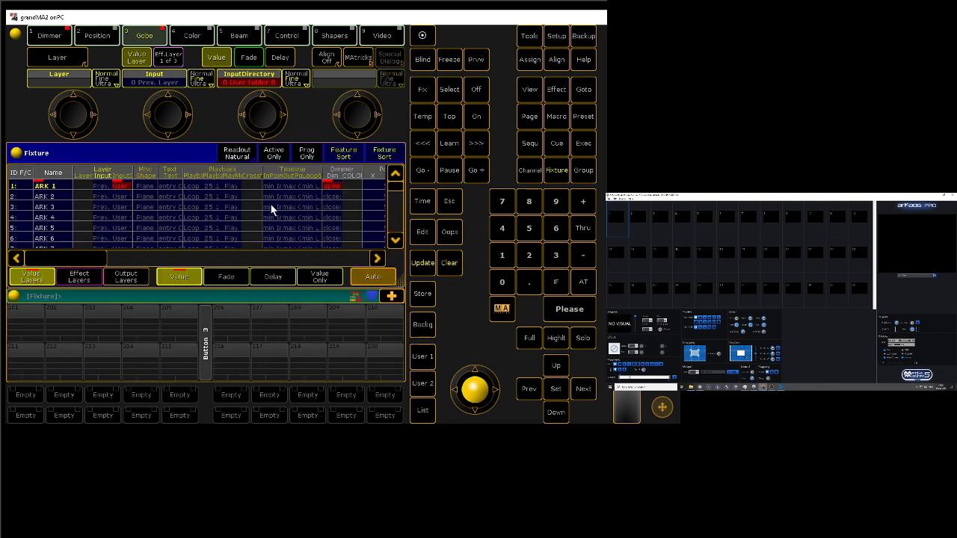
left_click(147, 86)
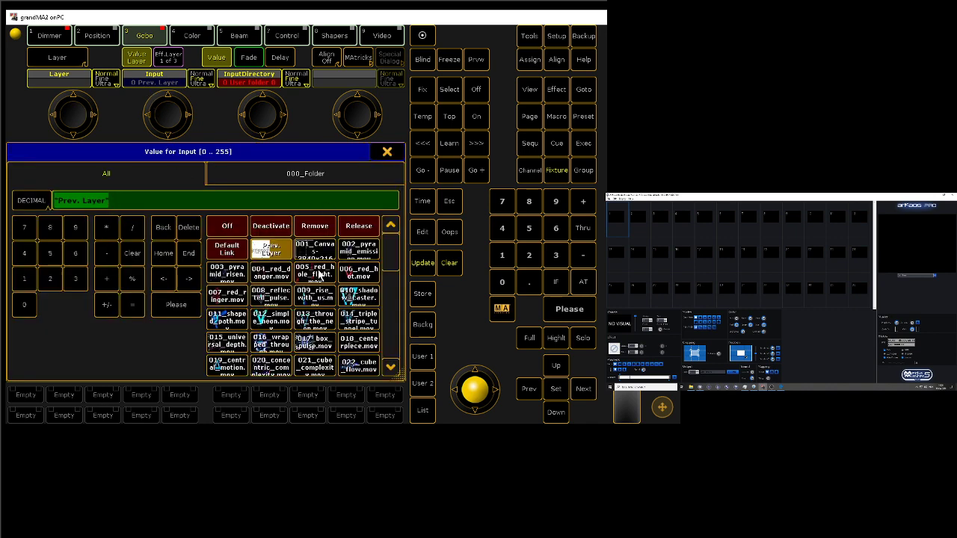
left_click(345, 251)
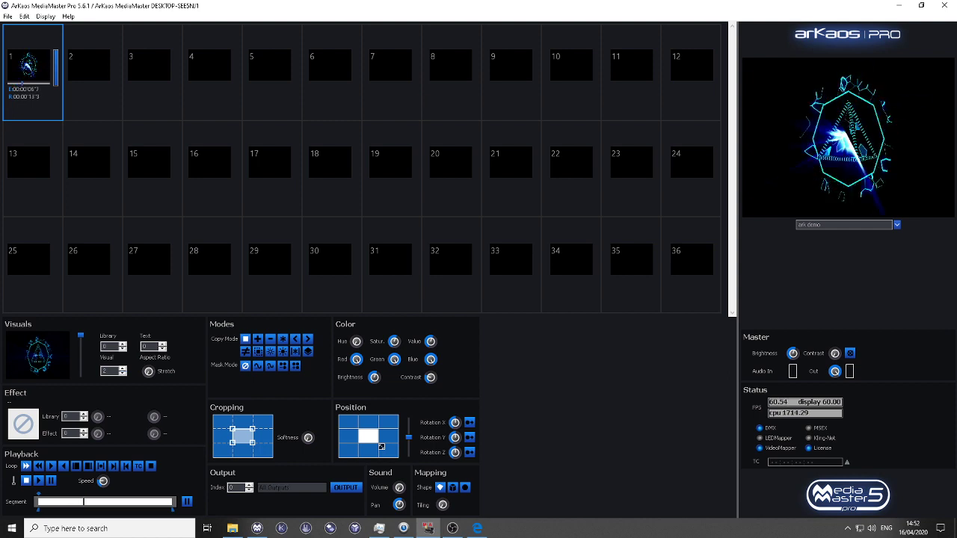
Step: In MediaMaster, open Output Management, examine the available surfaces and output groups, and close it
left_click(346, 497)
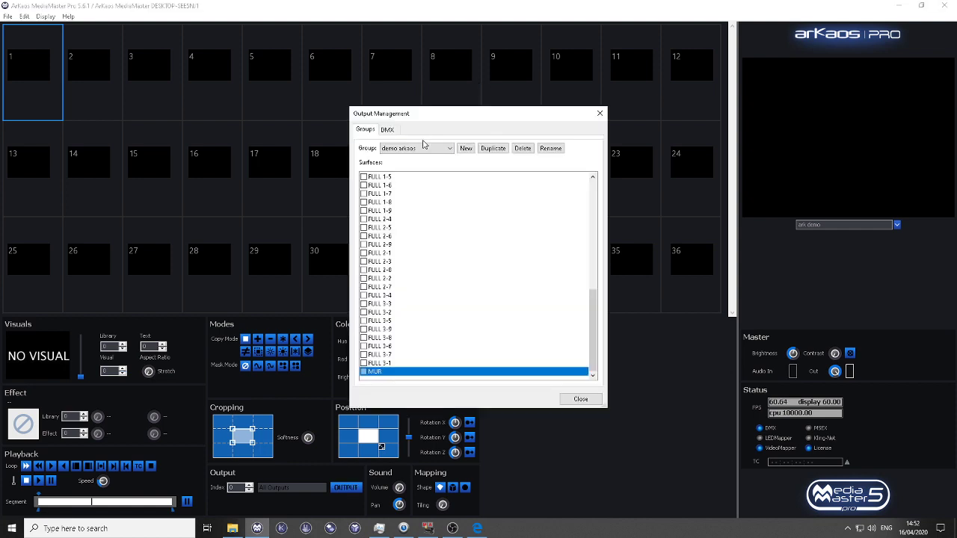
scroll(602, 188, "up", 10)
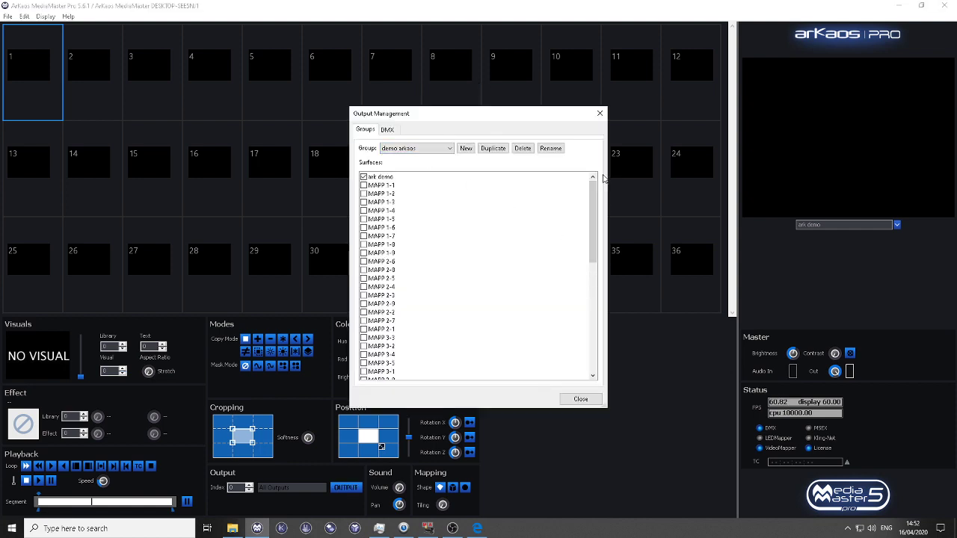
left_click(406, 147)
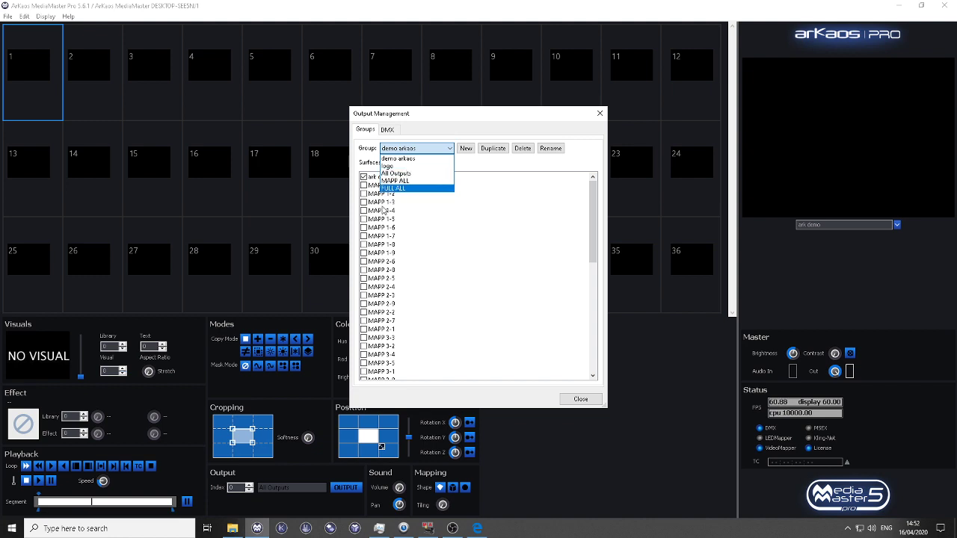
left_click(600, 113)
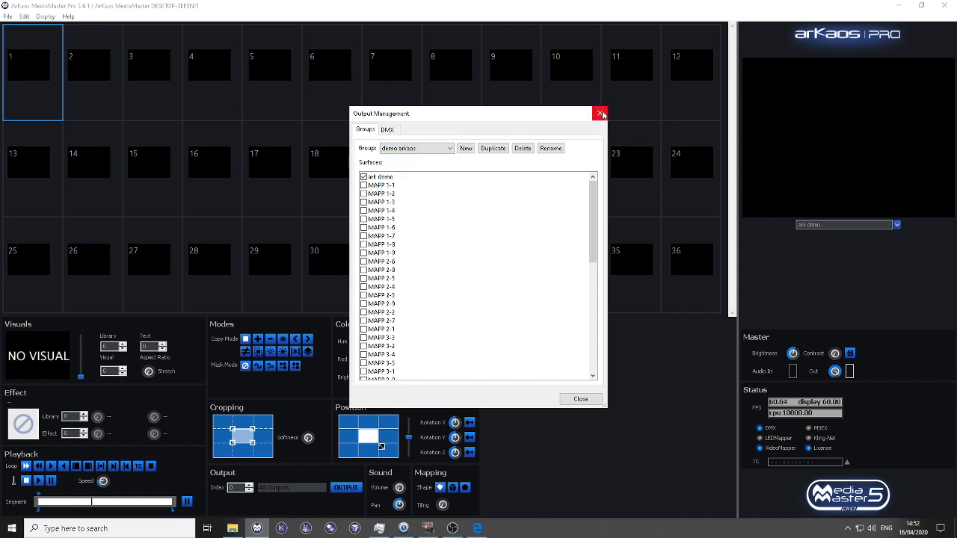
left_click(600, 113)
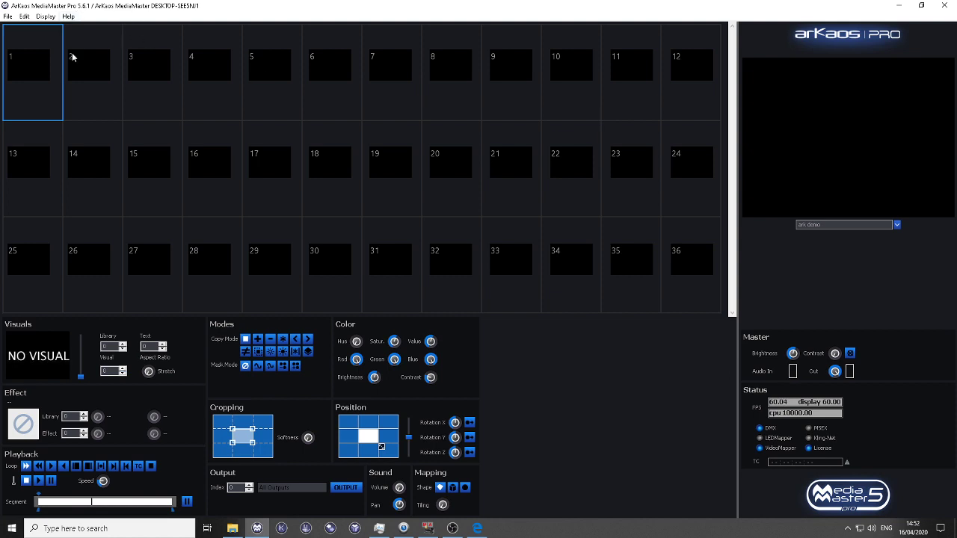
Step: Reopen Output Management and examine the DMX output index list and the surfaces assignable to index 001
left_click(345, 487)
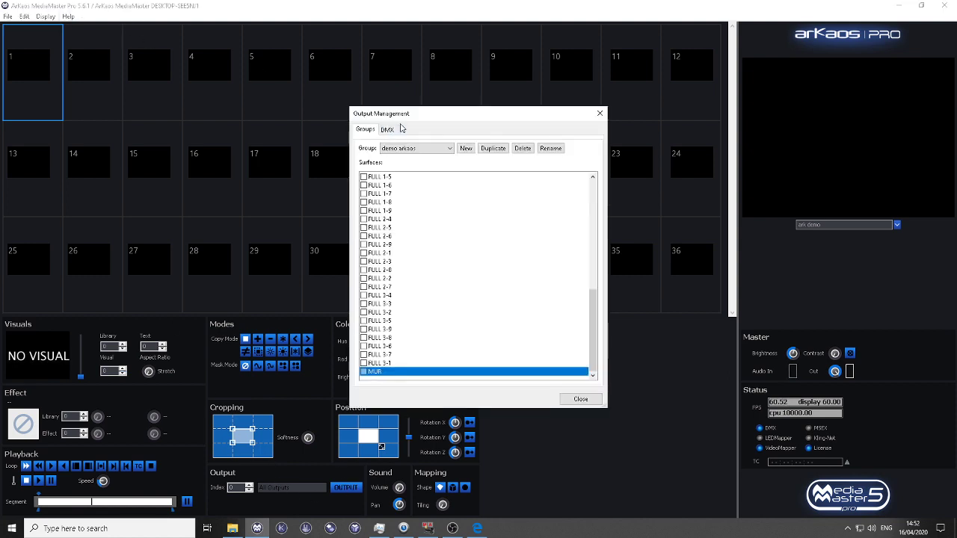
left_click(399, 127)
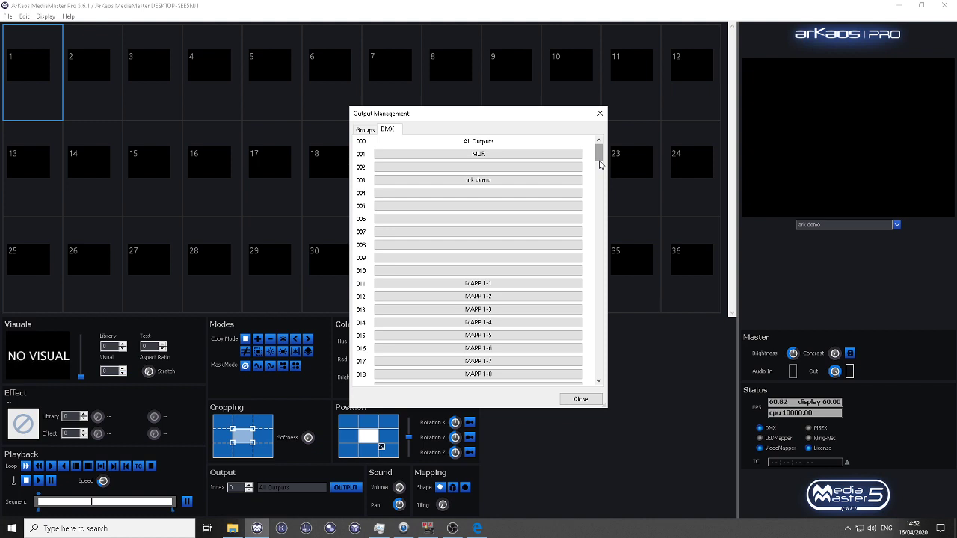
mouse_move(598, 160)
left_mouse_down()
mouse_move(607, 192)
mouse_move(614, 166)
mouse_move(598, 144)
left_mouse_up()
left_click(559, 157)
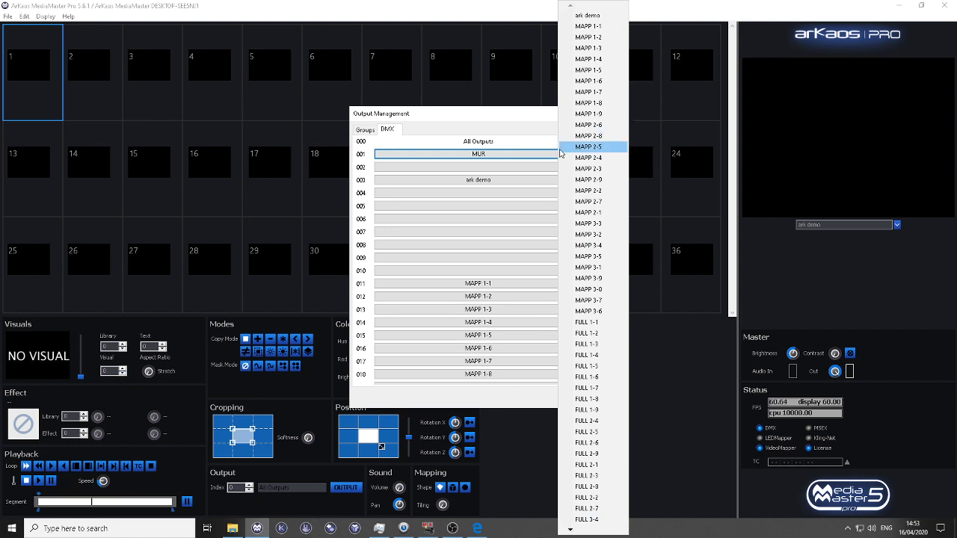
left_click(482, 157)
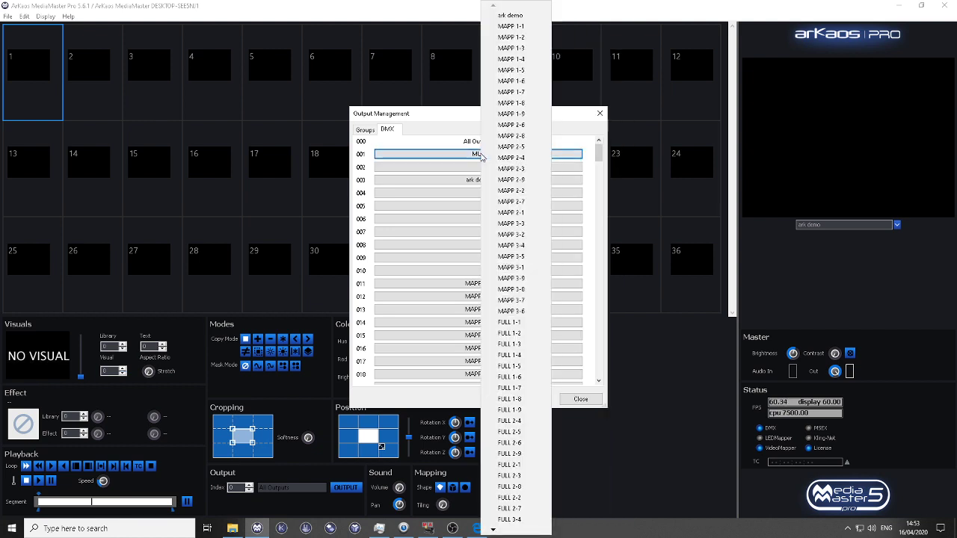
left_click(426, 140)
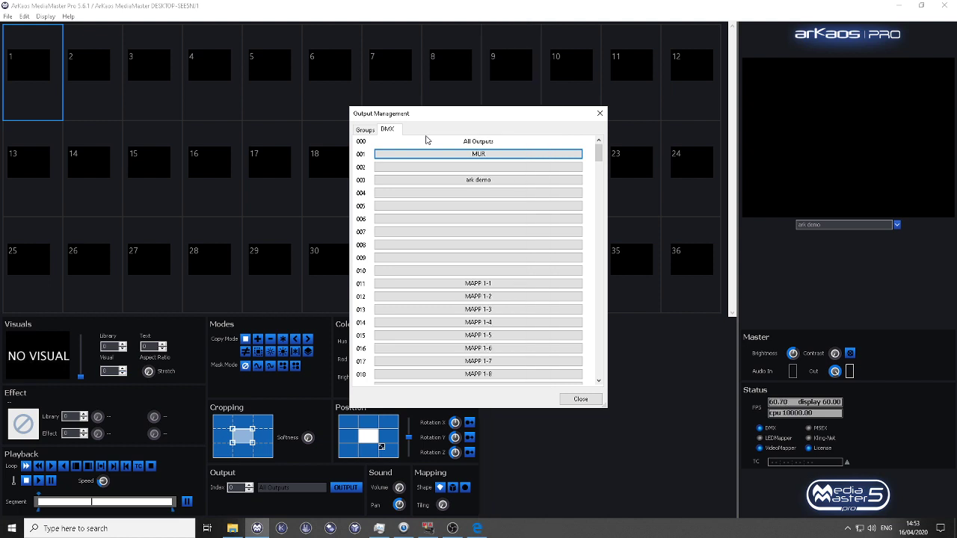
Step: Review the output group list and inspect the DMX index entries around 200 where the groups are assigned
left_click(366, 131)
left_click(388, 133)
left_click(369, 133)
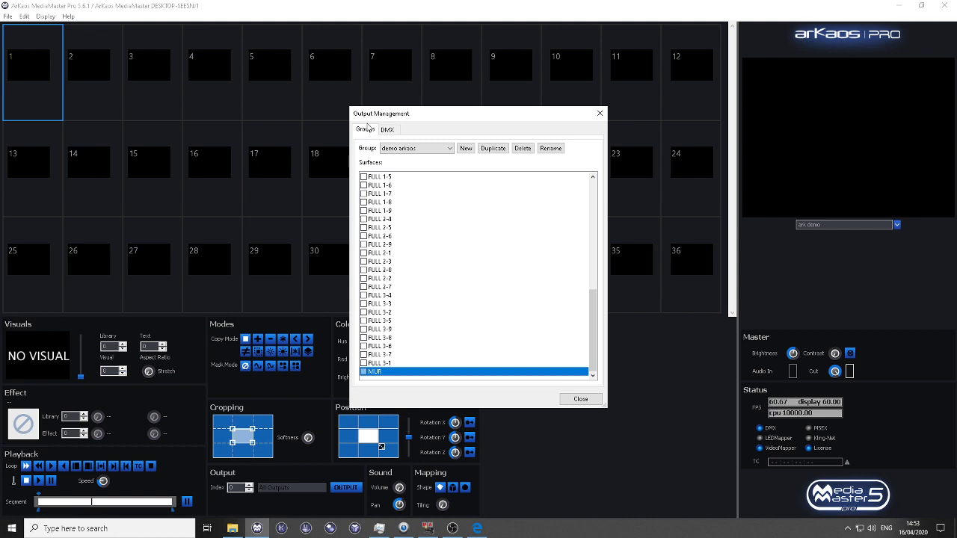
left_click(391, 149)
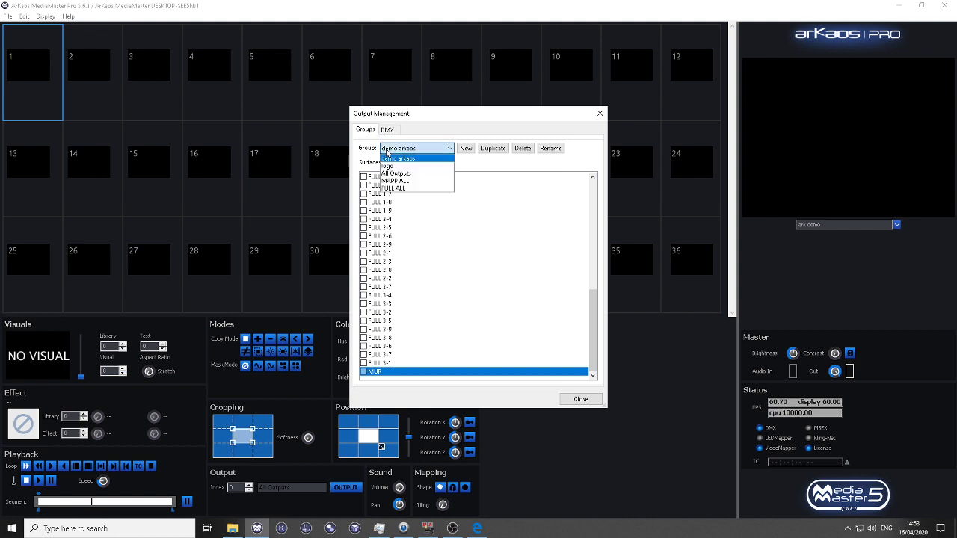
left_click(406, 118)
left_click(387, 130)
left_click_drag(601, 160, 610, 331)
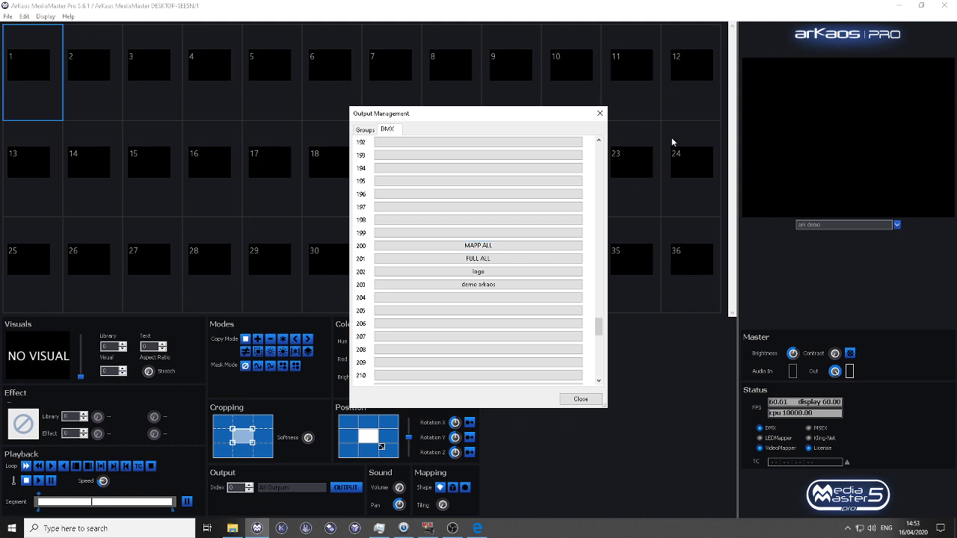
Step: Create a new output group named test lc
left_click(365, 130)
left_click(417, 151)
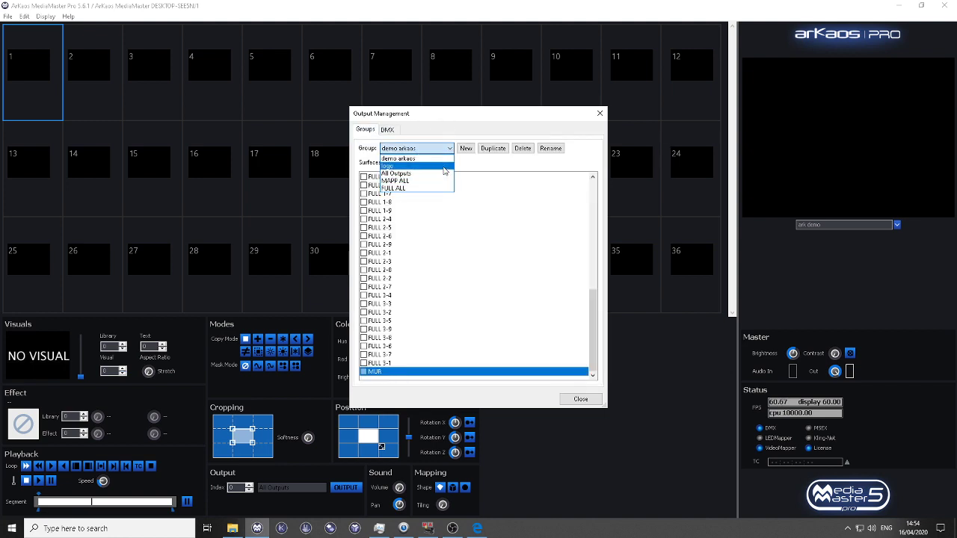
left_click(468, 124)
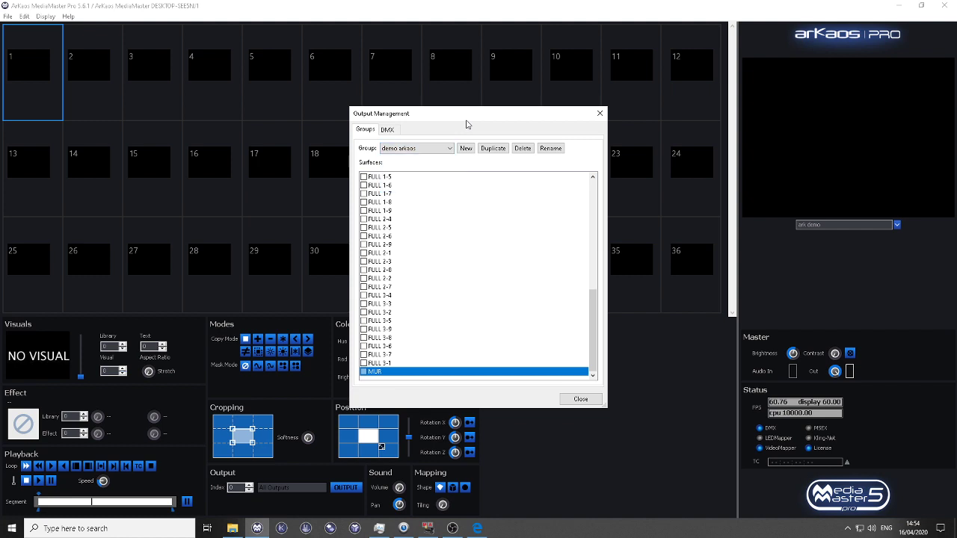
left_click(414, 148)
left_click(426, 139)
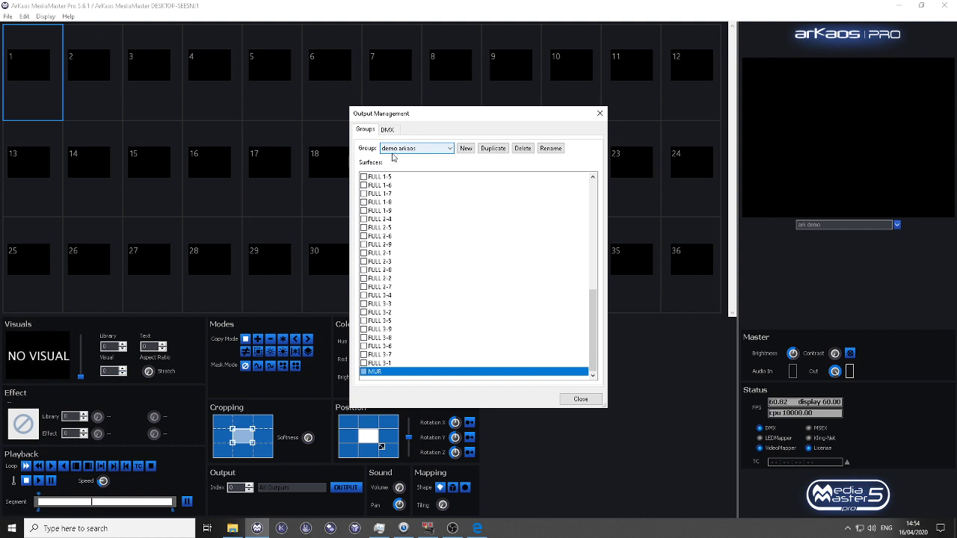
left_click(465, 148)
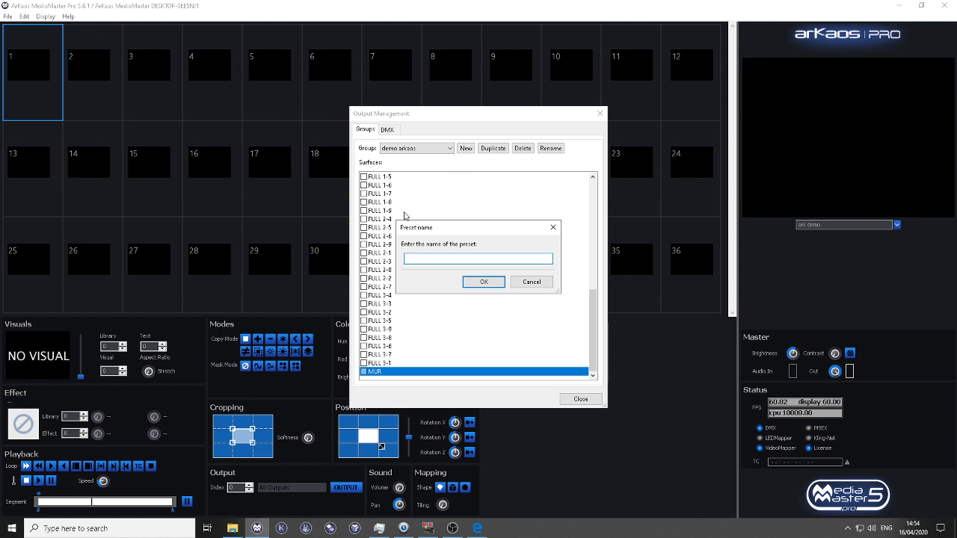
type("test lc")
key("Return")
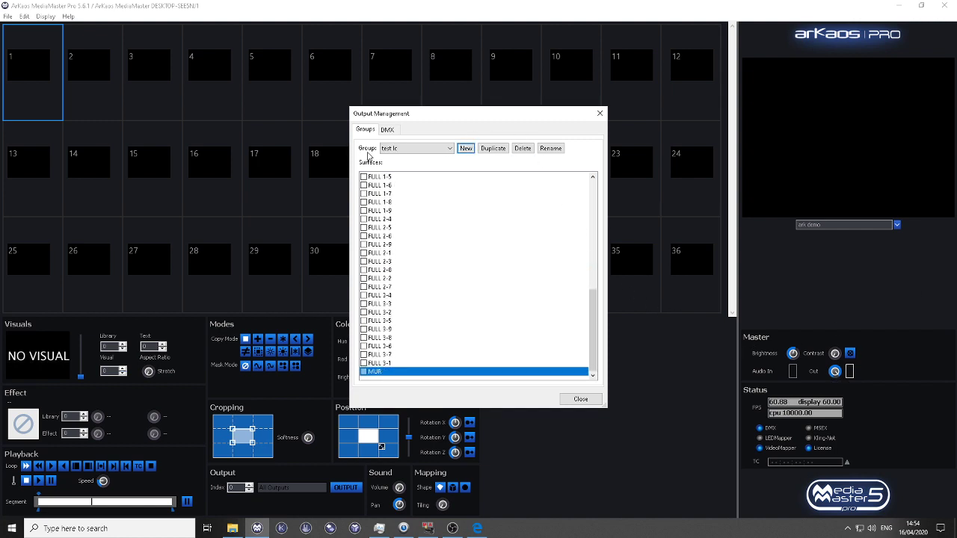
Step: Add surfaces MAPP 1-1 to 1-9, 2-4, 2-5, 2-6 and 2-8 to the test lc group and check its DMX index
left_click(401, 149)
left_click(399, 189)
left_click_drag(596, 305, 591, 196)
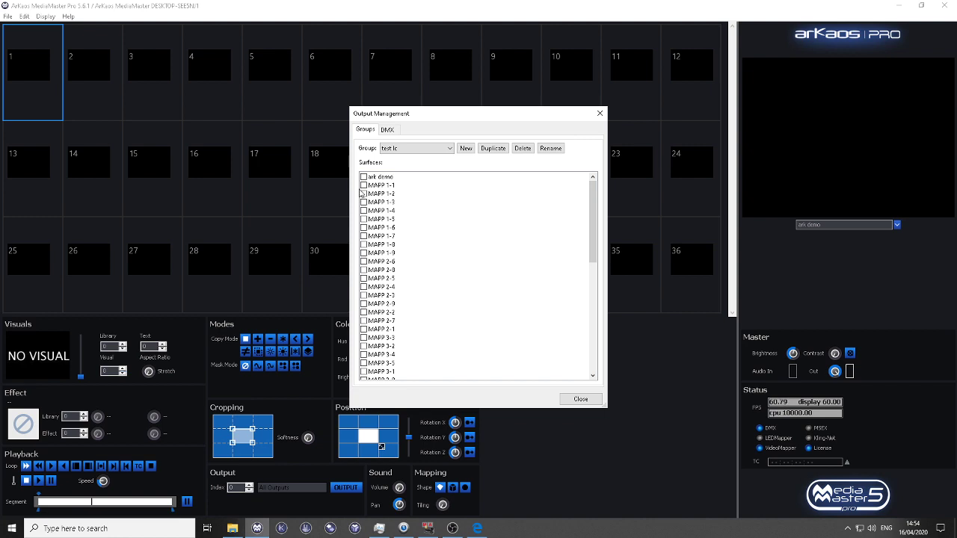
left_click(363, 186)
left_click(363, 194)
left_click(363, 201)
left_click(363, 210)
left_click(364, 219)
left_click(363, 227)
left_click(363, 235)
left_click(363, 245)
left_click(363, 252)
left_click(363, 261)
left_click(363, 269)
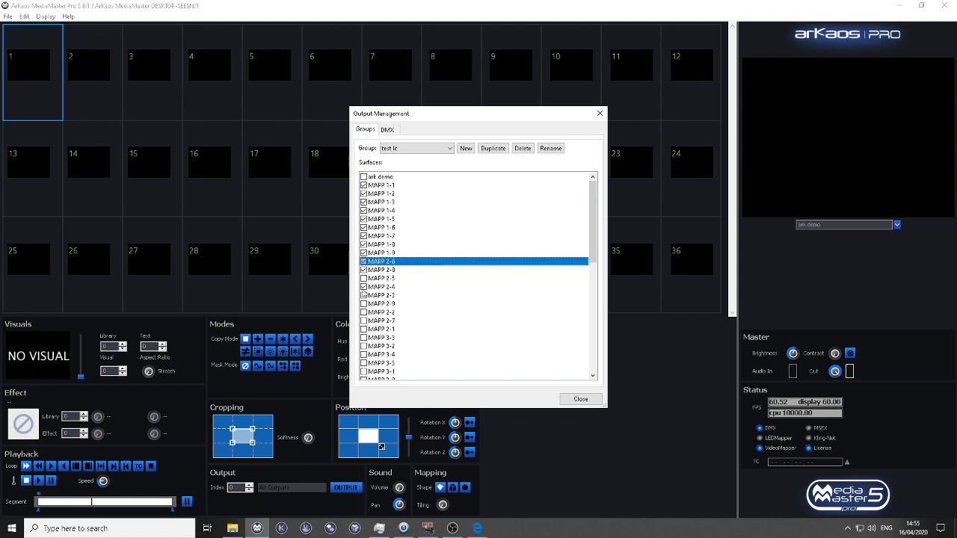
left_click(364, 278)
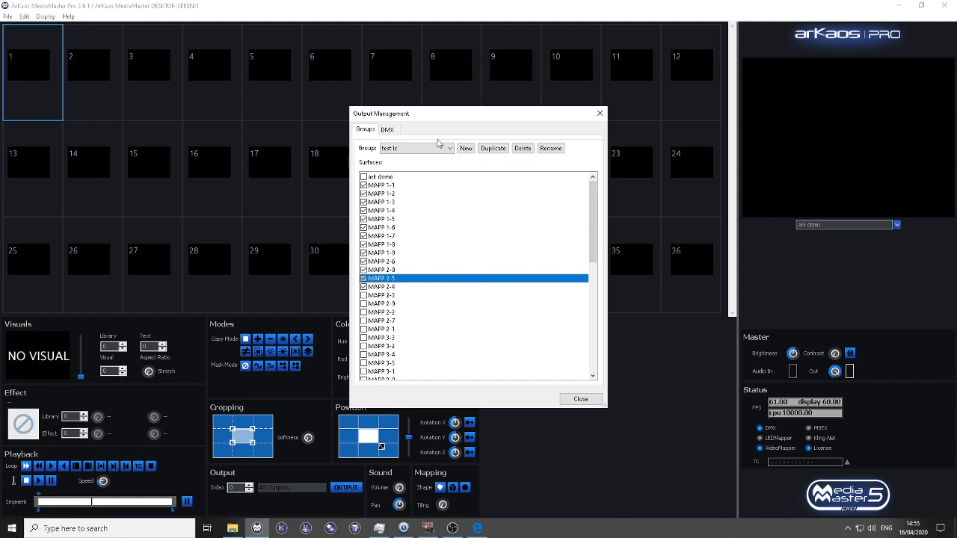
left_click(391, 130)
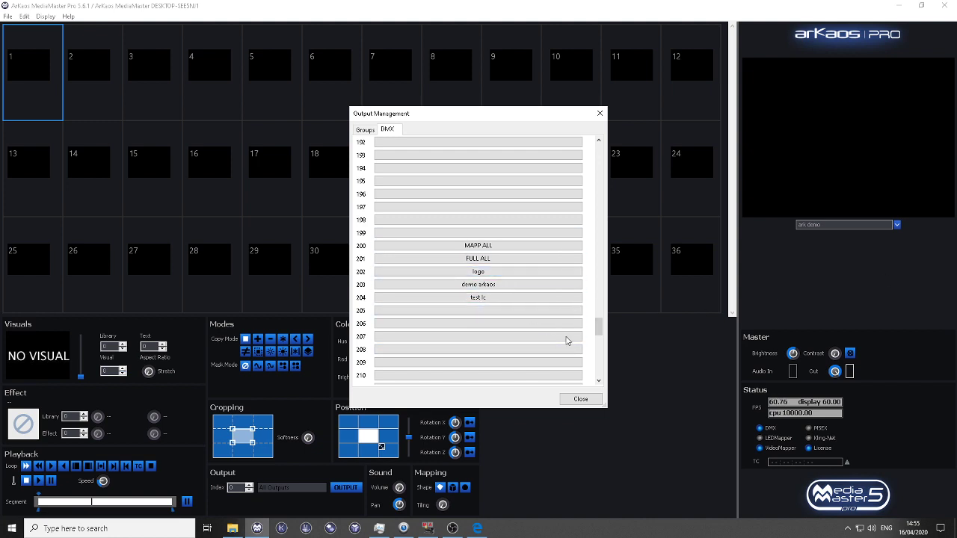
left_click(580, 399)
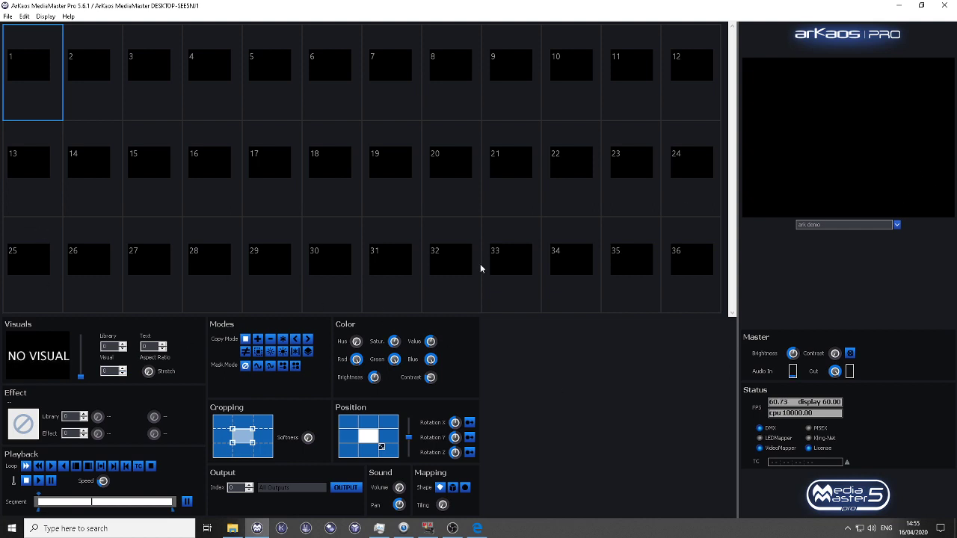
Step: Load library visual 006, the red diamond clip, into layer 1 and set the layer's output index to 204
left_click(101, 363)
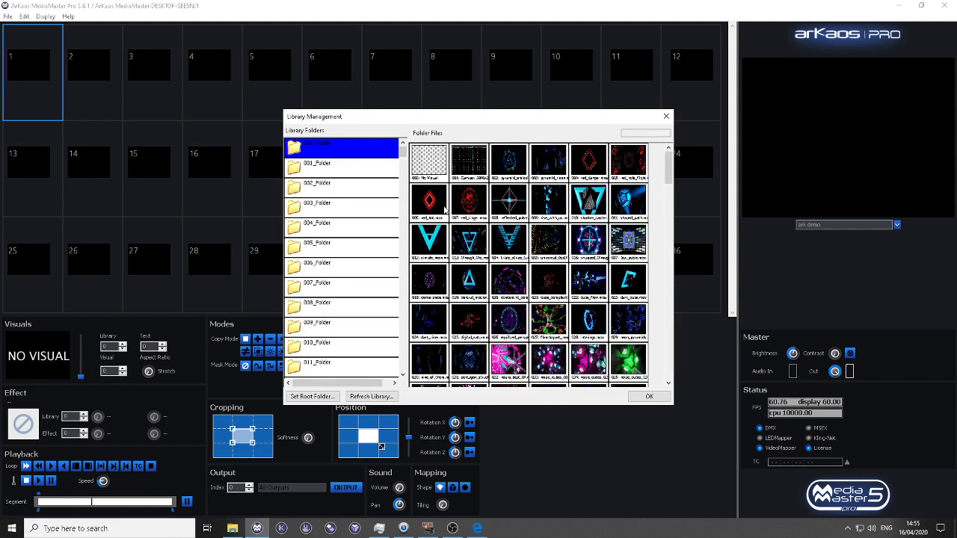
double_click(444, 210)
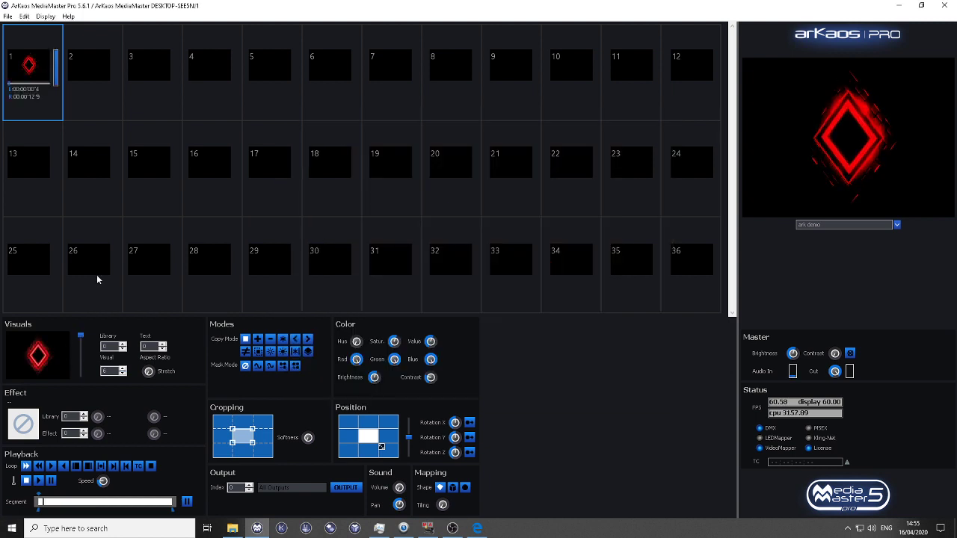
left_click_drag(236, 488, 210, 487)
type("204")
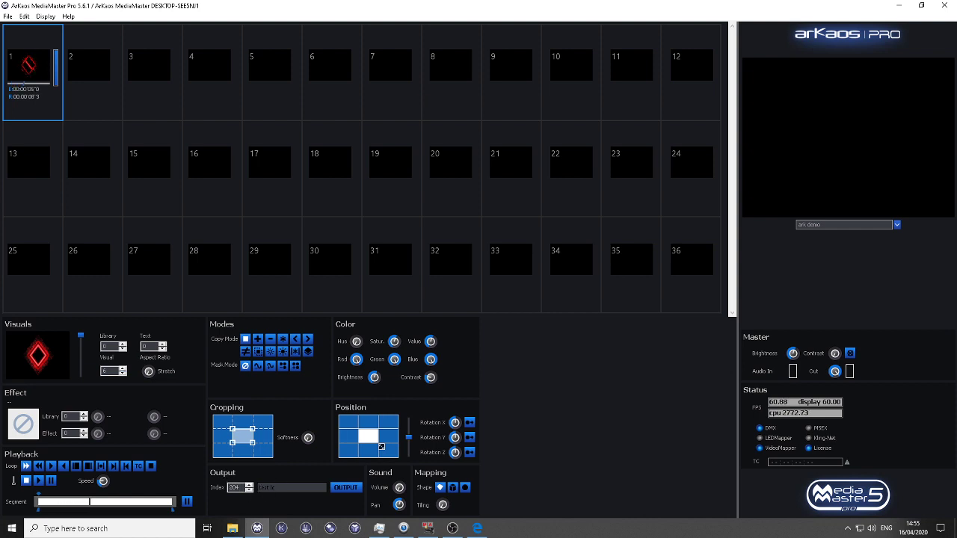
Step: Clear layer 1's visual and output settings, and switch to the grandMA2 console
left_click(24, 16)
left_click(31, 30)
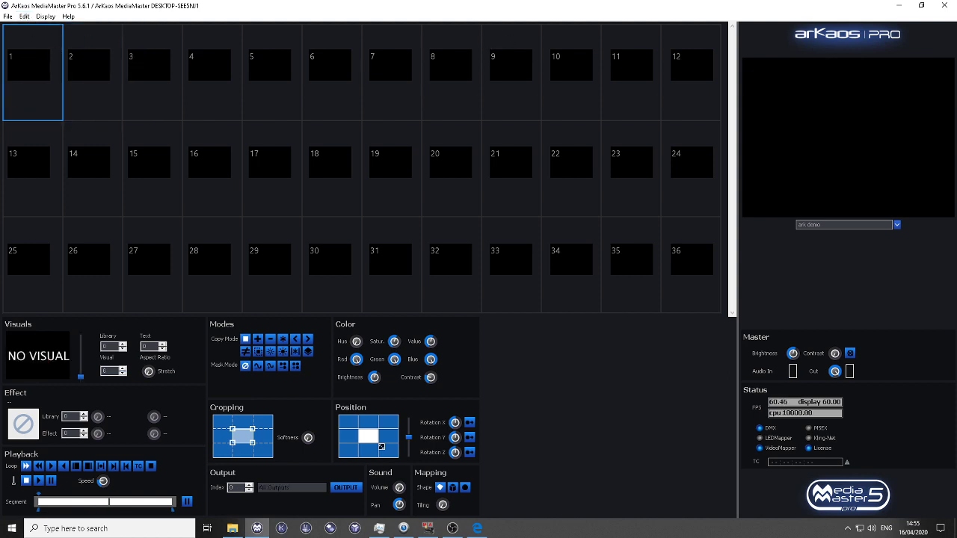
key("alt+Tab")
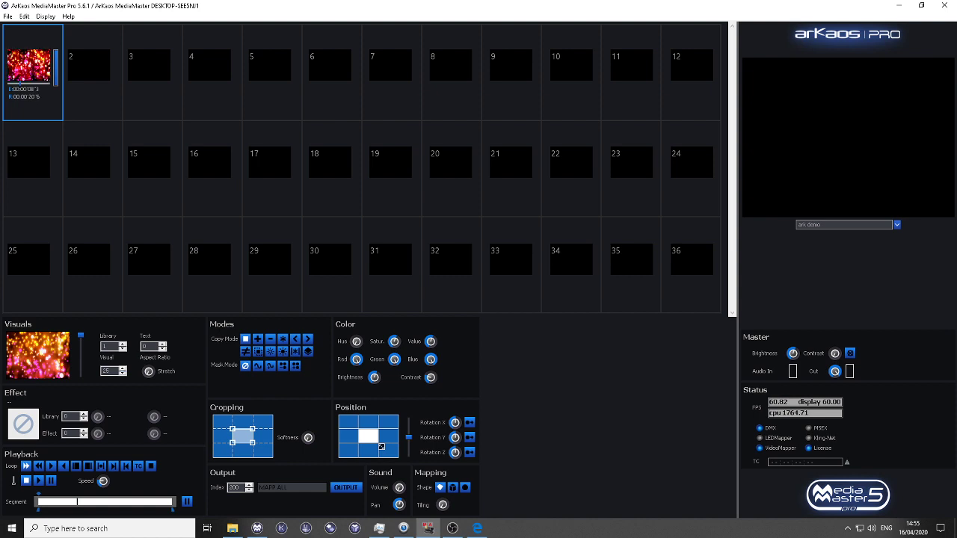
key("Delete")
key("ctrl+z")
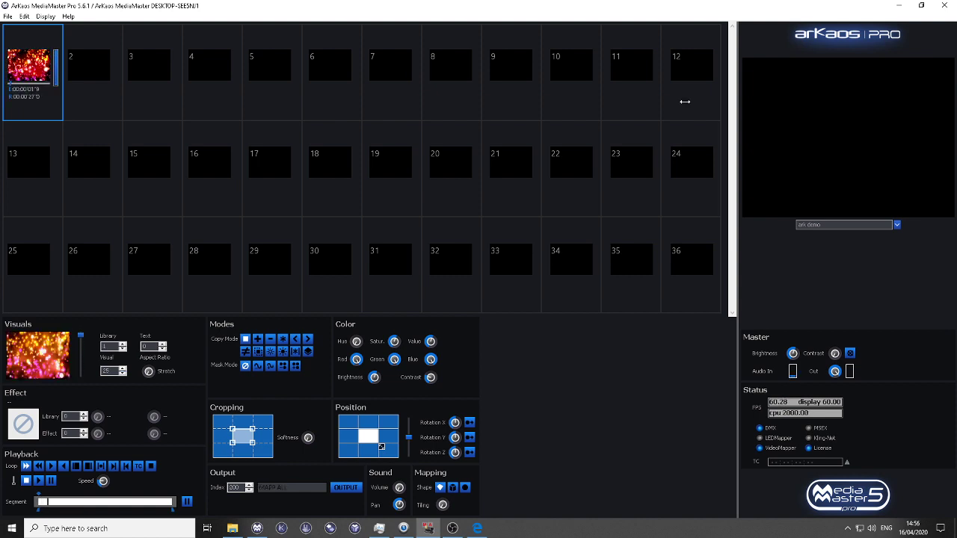
Step: Open the MediaMaster preferences and look through the DMX patch list
left_click(10, 17)
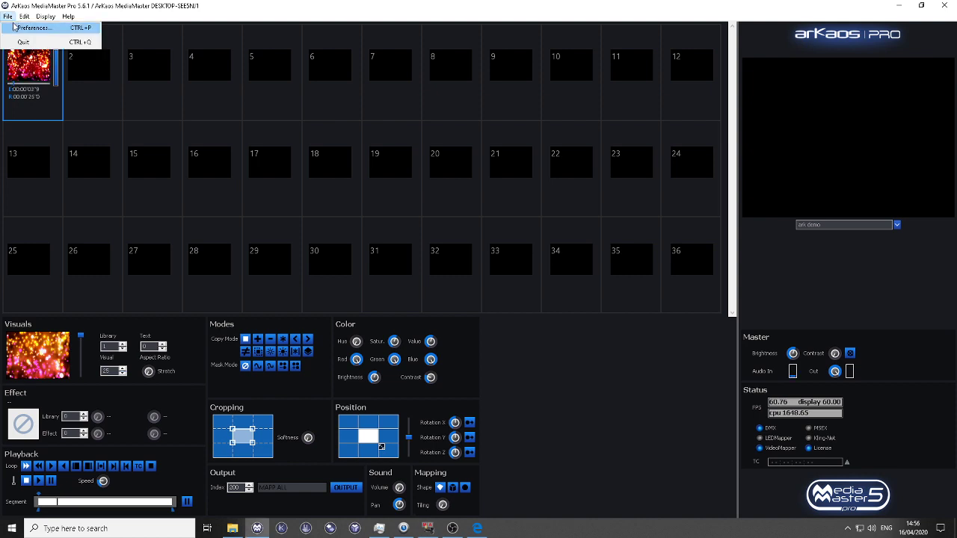
left_click(33, 28)
left_click_drag(560, 272, 566, 324)
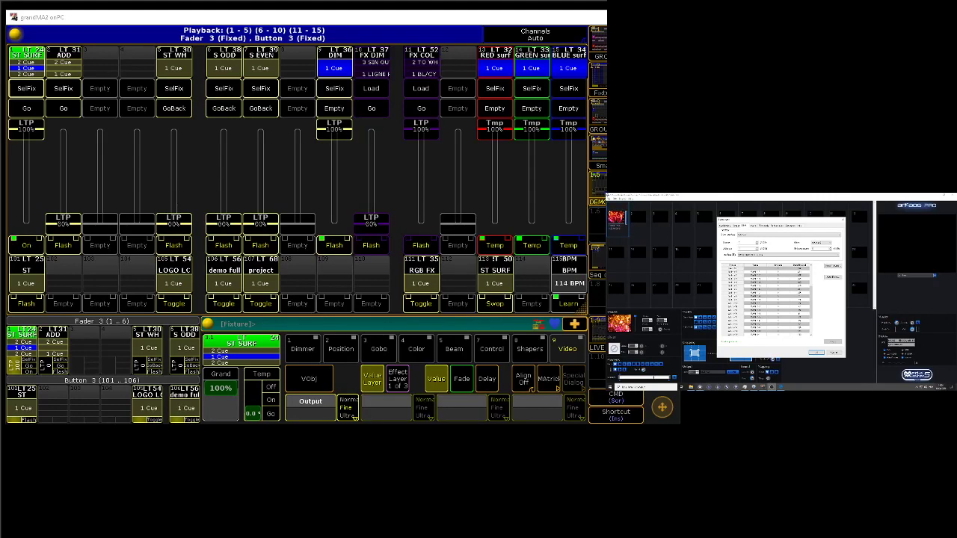
Step: In the grandMA2 patch and fixture schedule, repatch the Surface layer's fixtures 111 to 139 starting at DMX address 2.427
left_click(616, 396)
left_click(552, 38)
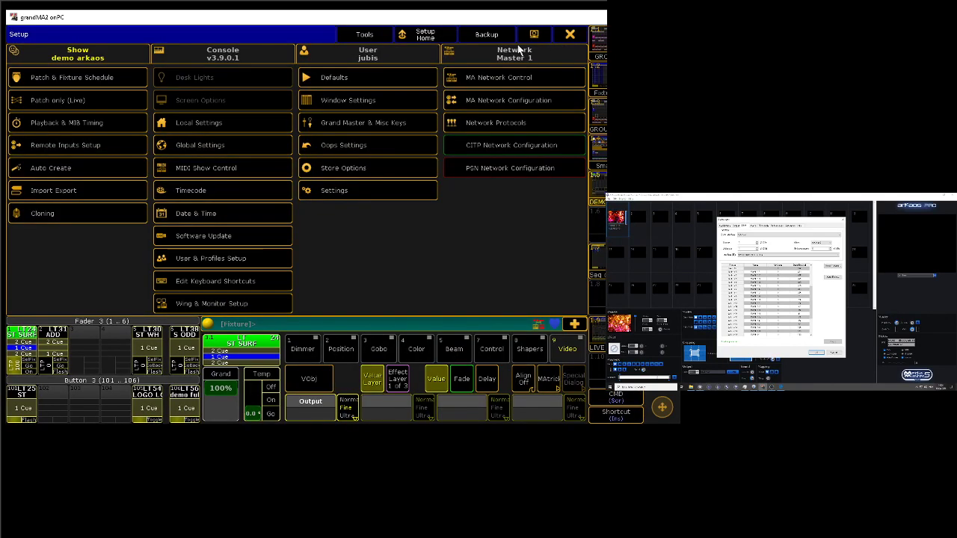
left_click(91, 86)
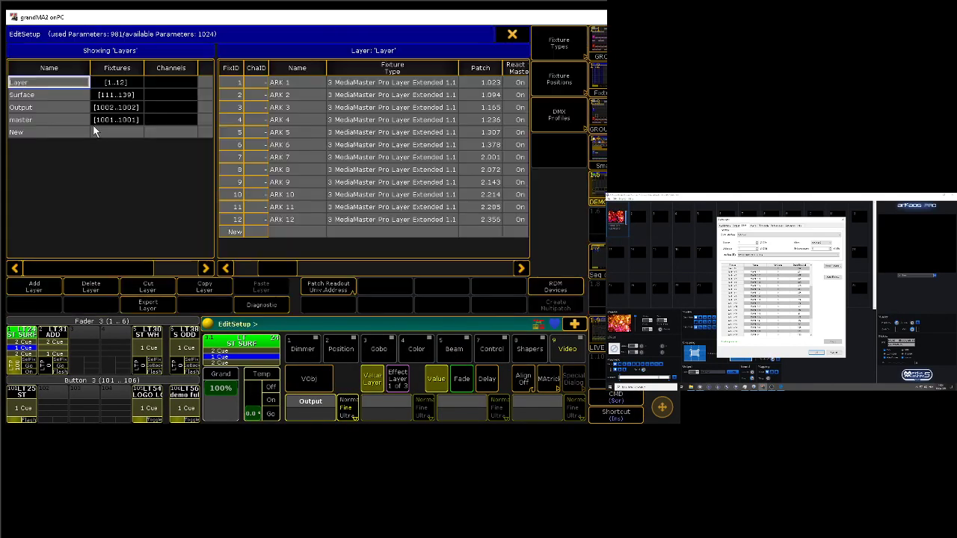
left_click(67, 94)
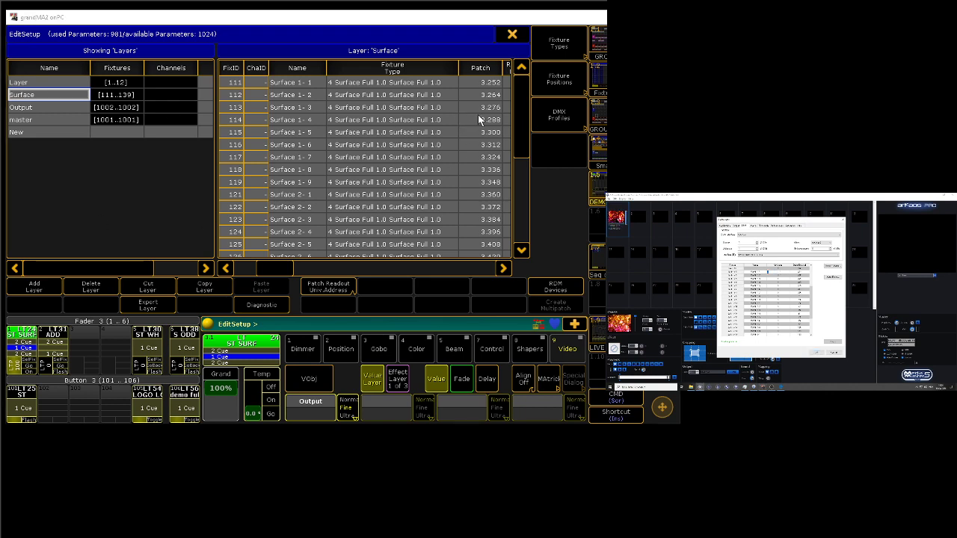
key("Up")
key("Down")
left_click(482, 83)
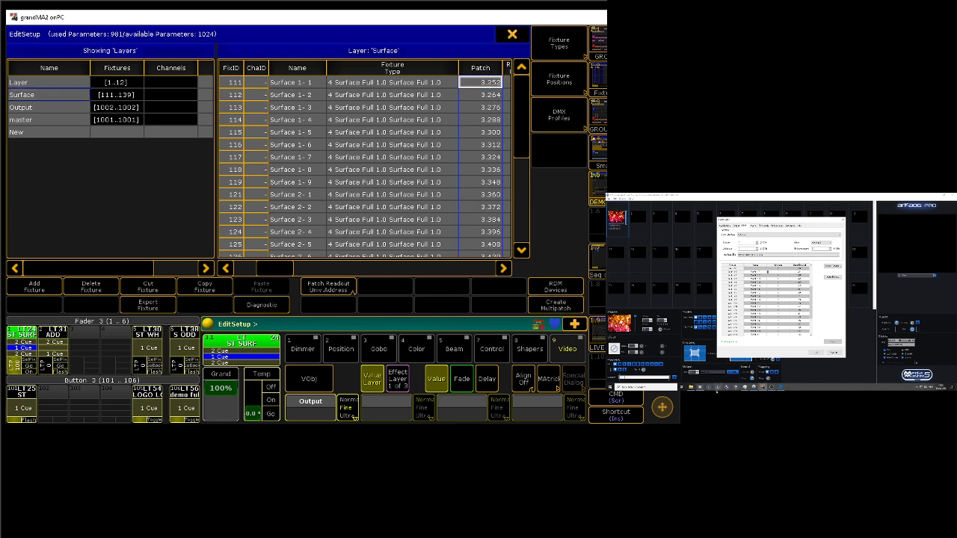
type("2.")
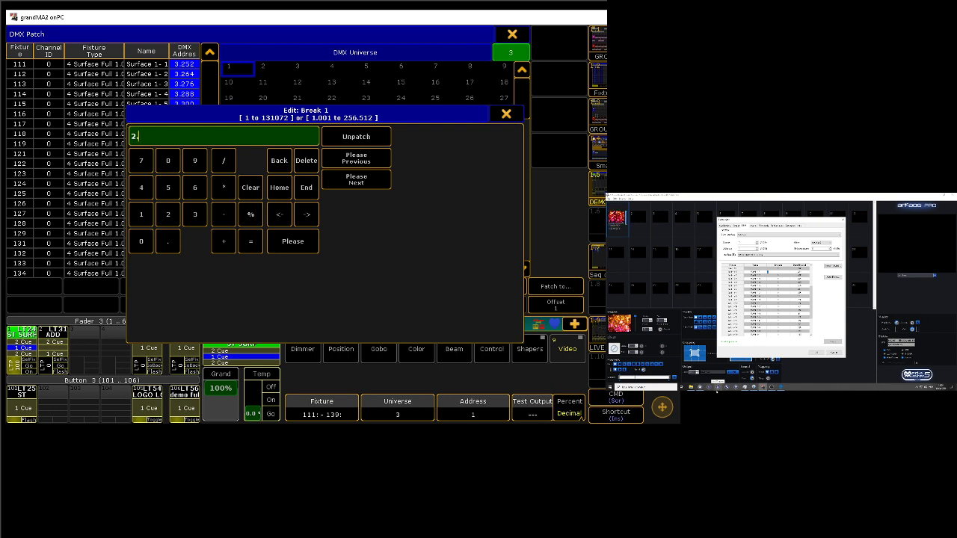
type("427")
key("Return")
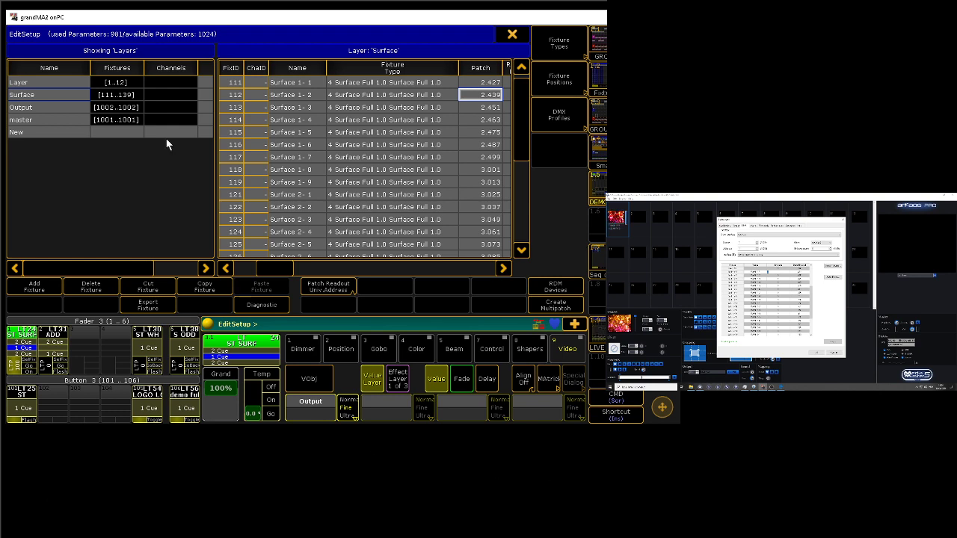
Step: Review the Output and Layer patches, save the patch changes on leaving the console setup, and close the MediaMaster preferences
left_click(27, 107)
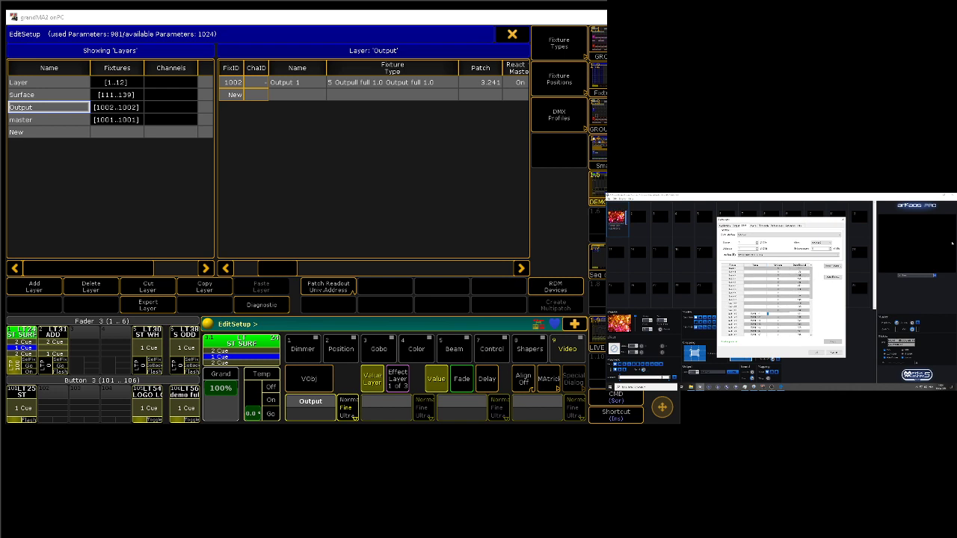
left_click(77, 83)
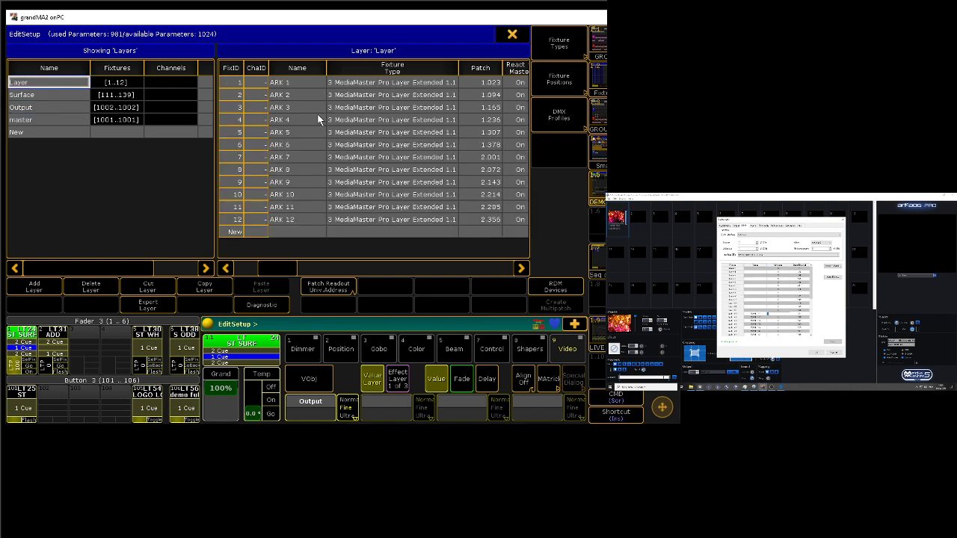
left_click(513, 36)
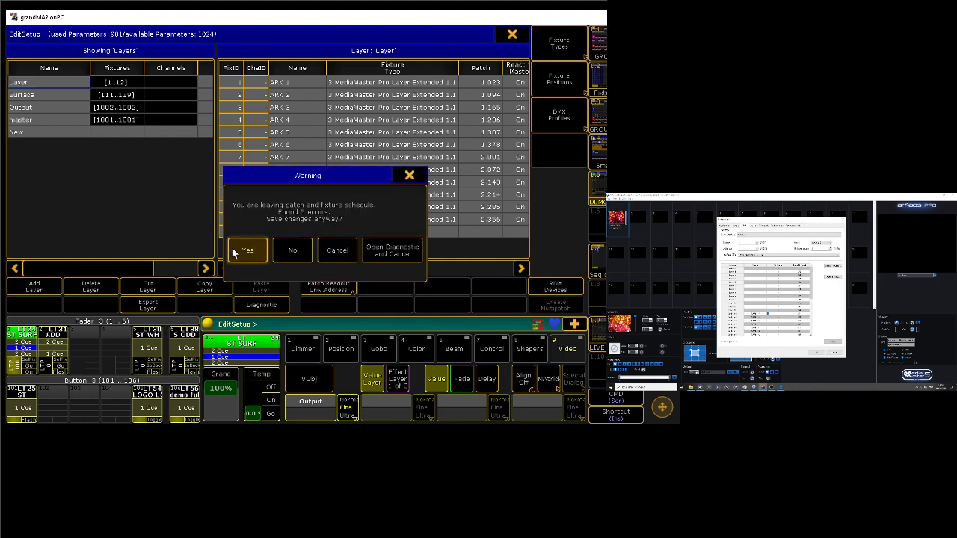
left_click(247, 250)
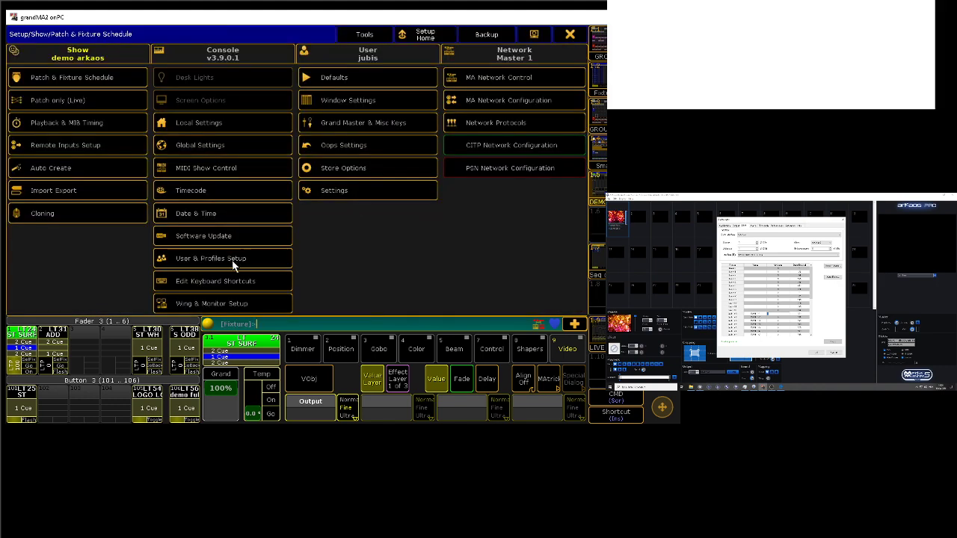
left_click(570, 35)
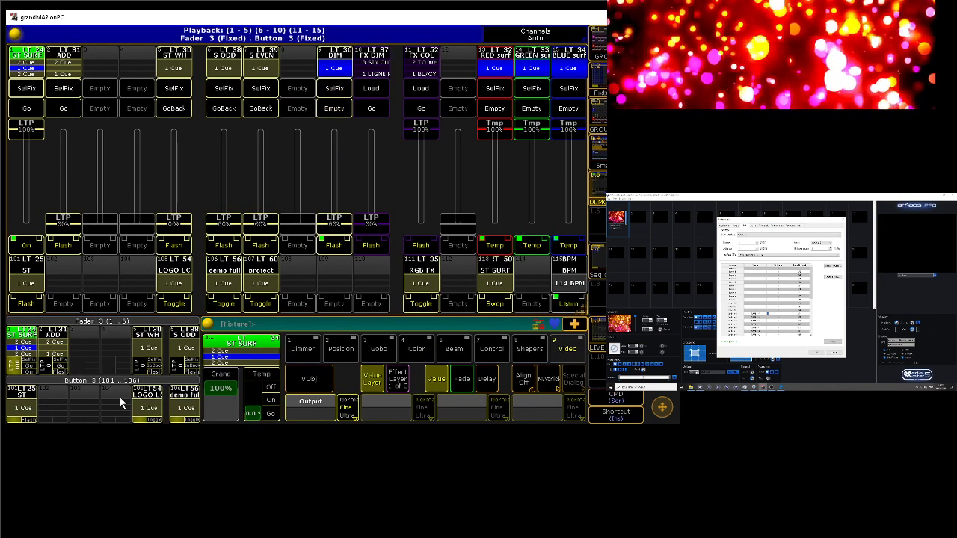
left_click(828, 354)
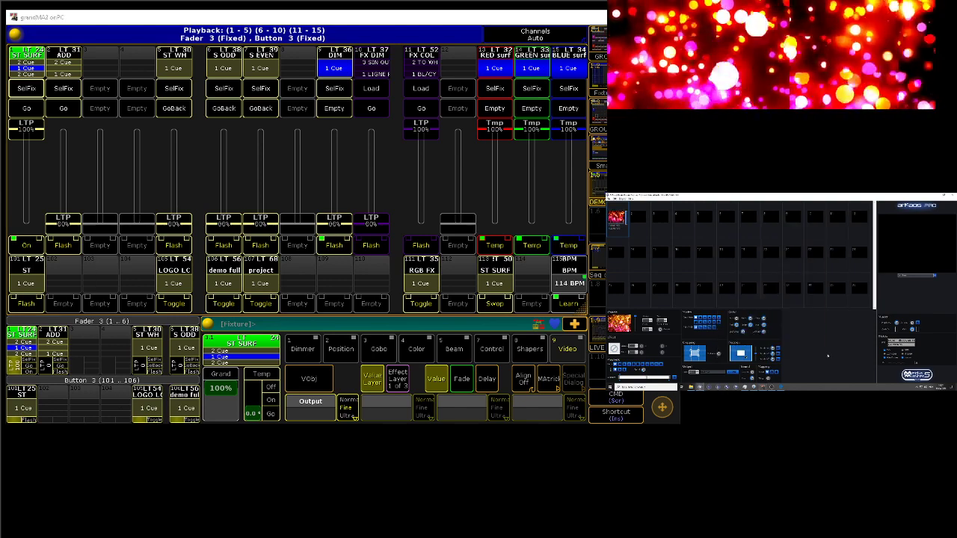
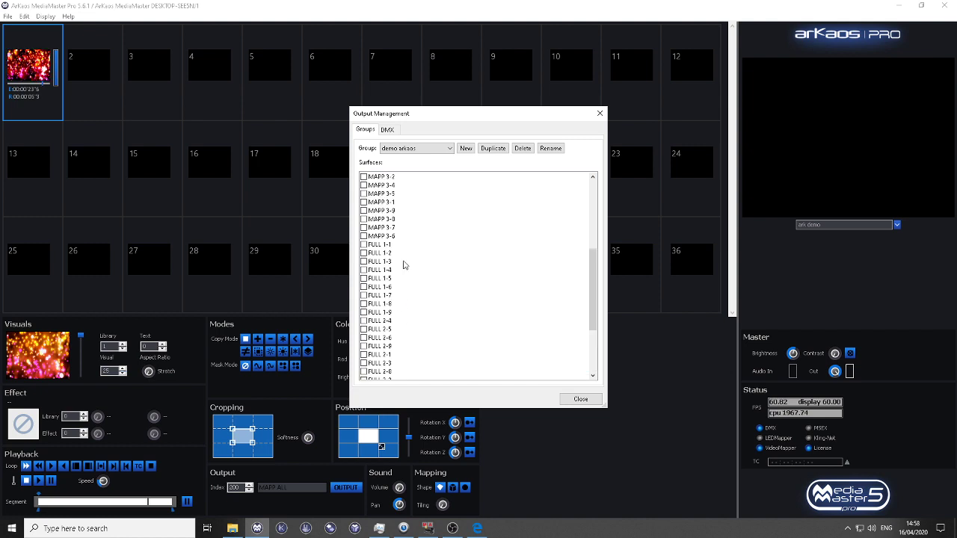
Step: Review the DMX index assignments of surfaces and groups and the surfaces in the MAPP ALL group, and close the output management
left_click(387, 129)
scroll(489, 303, "down", 7)
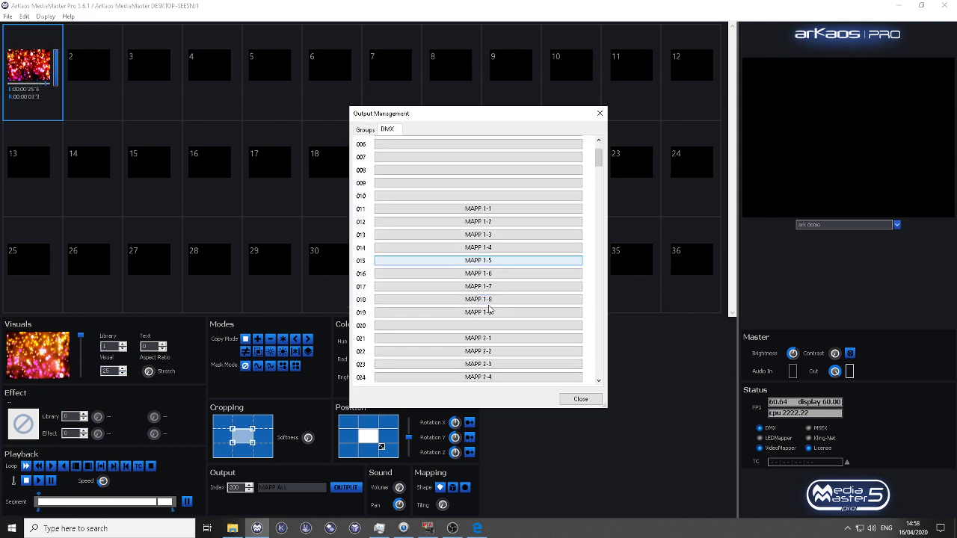
left_click_drag(594, 171, 600, 331)
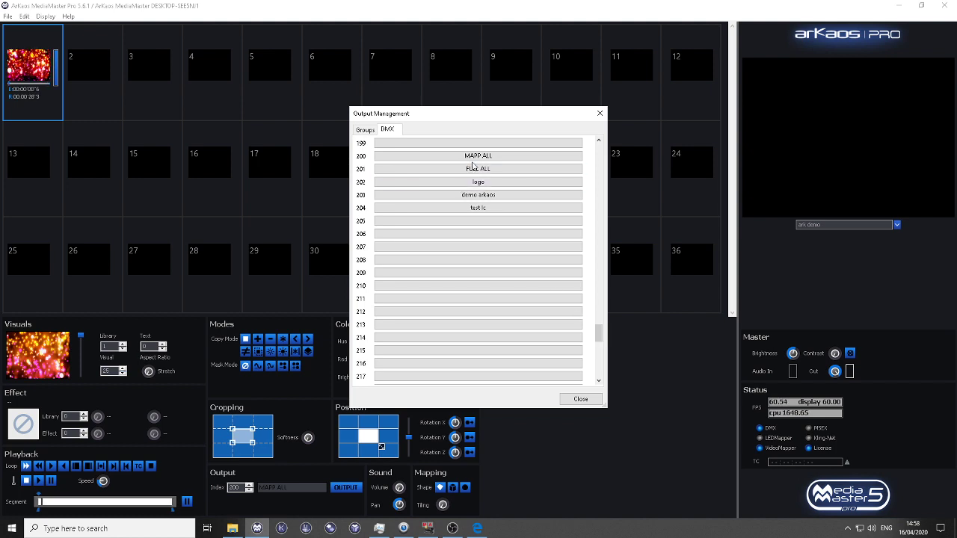
left_click(371, 130)
left_click(384, 148)
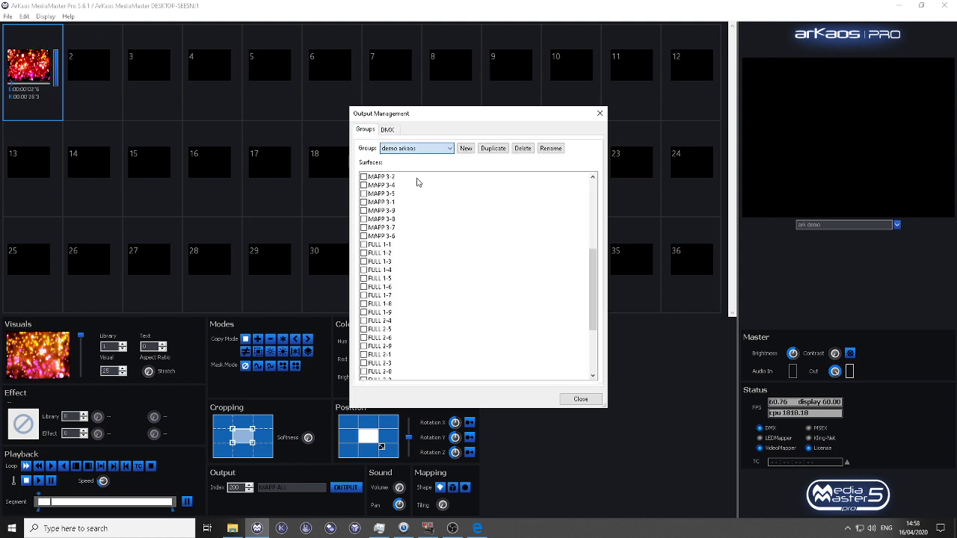
left_click(419, 149)
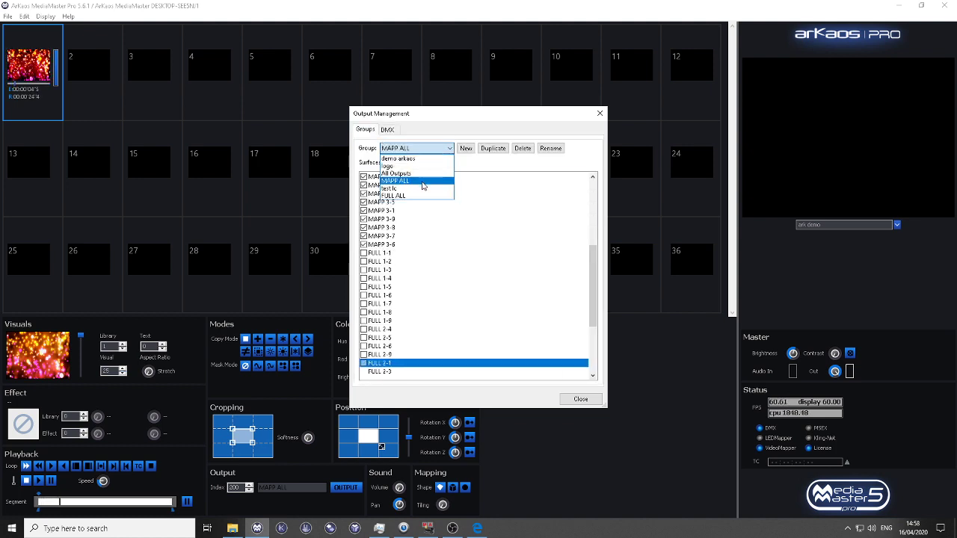
left_click(408, 180)
left_click_drag(593, 345, 602, 224)
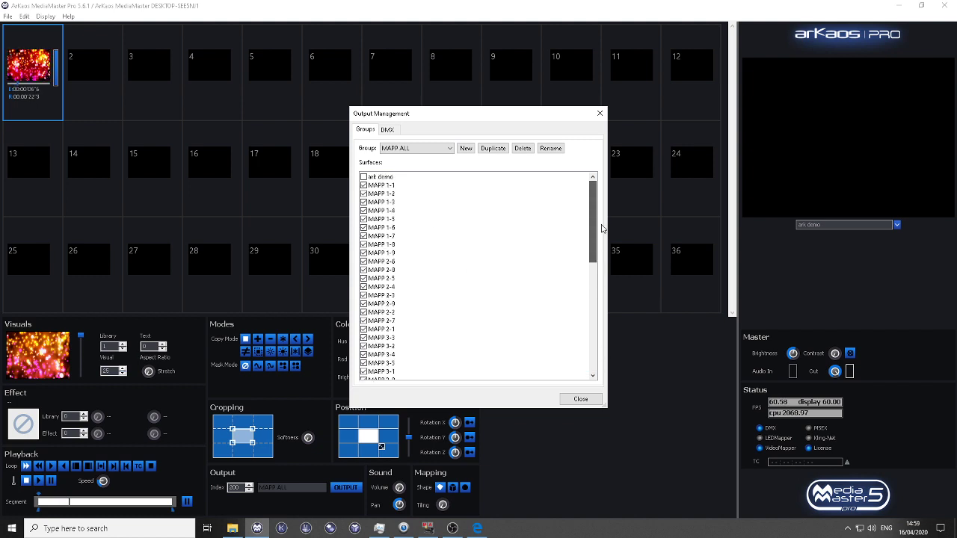
left_click(579, 398)
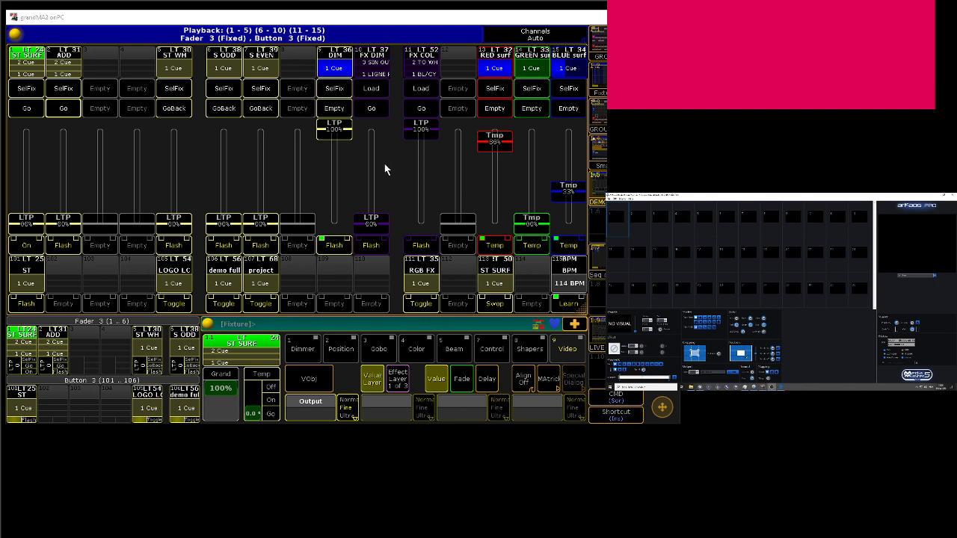
Step: On the console, try several colour mixes with the RED, GREEN and BLUE surf faders, ending with red 100%, green 92% and blue 100%
left_click_drag(345, 137, 353, 96)
left_click_drag(493, 144, 507, 120)
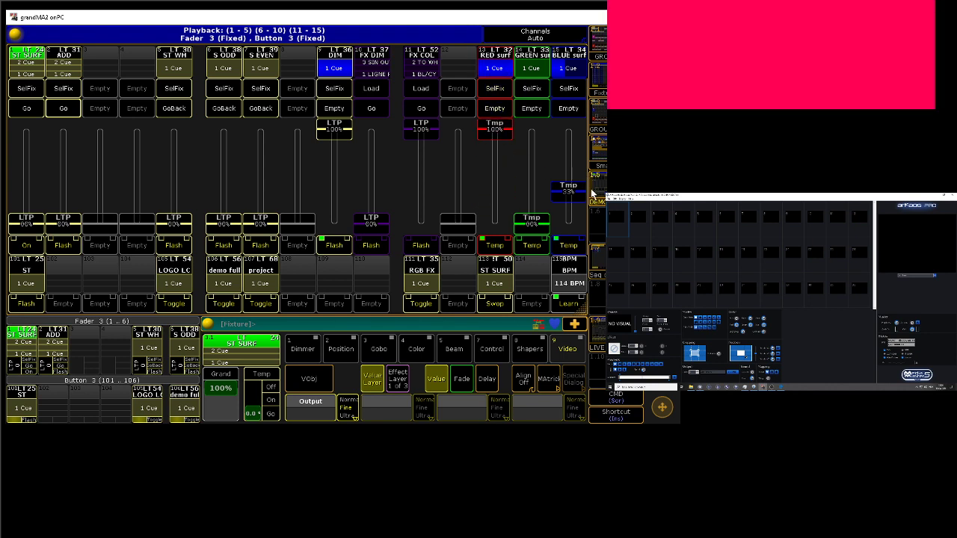
left_click_drag(576, 192, 568, 126)
left_click_drag(494, 129, 494, 176)
left_click_drag(531, 223, 565, 180)
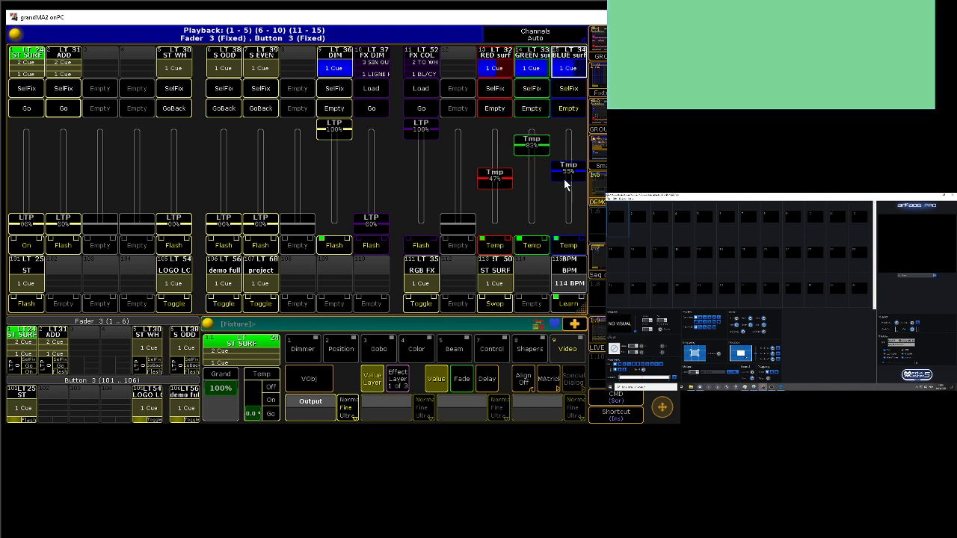
left_click_drag(533, 150, 532, 184)
left_click_drag(488, 135, 493, 157)
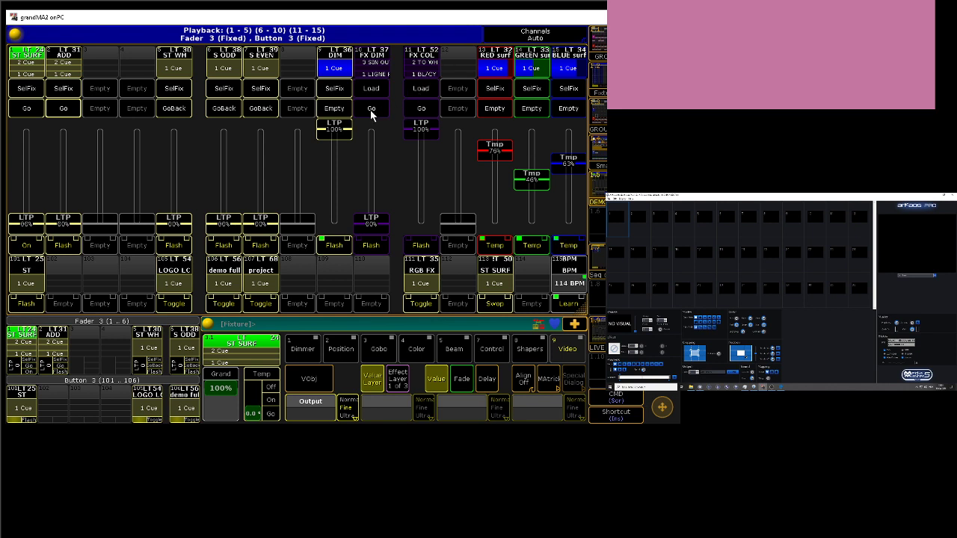
left_click_drag(505, 149, 496, 128)
left_click_drag(529, 180, 559, 123)
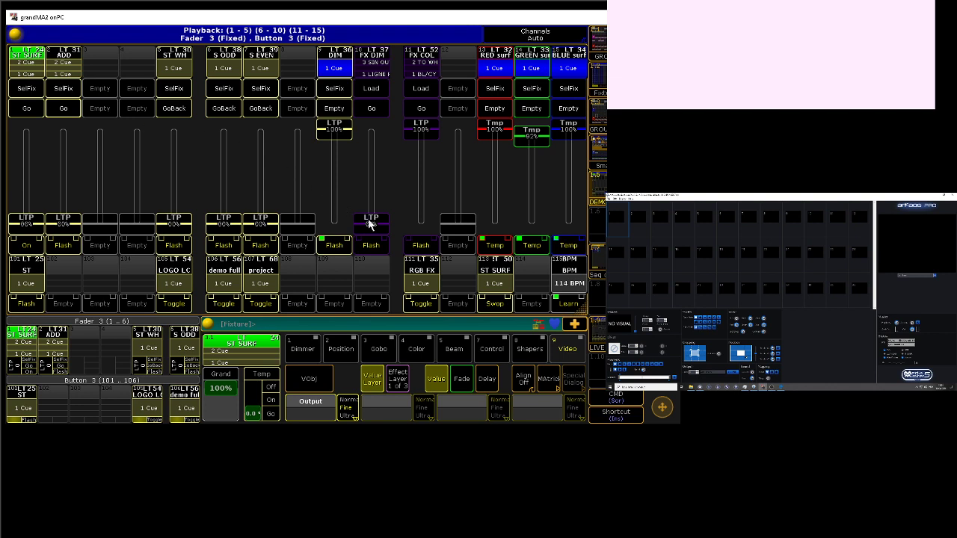
Step: Raise the FX DIM executor to 100%, set the learned speed to 361 BPM, and advance FX DIM to its second cue
left_click_drag(368, 224, 374, 96)
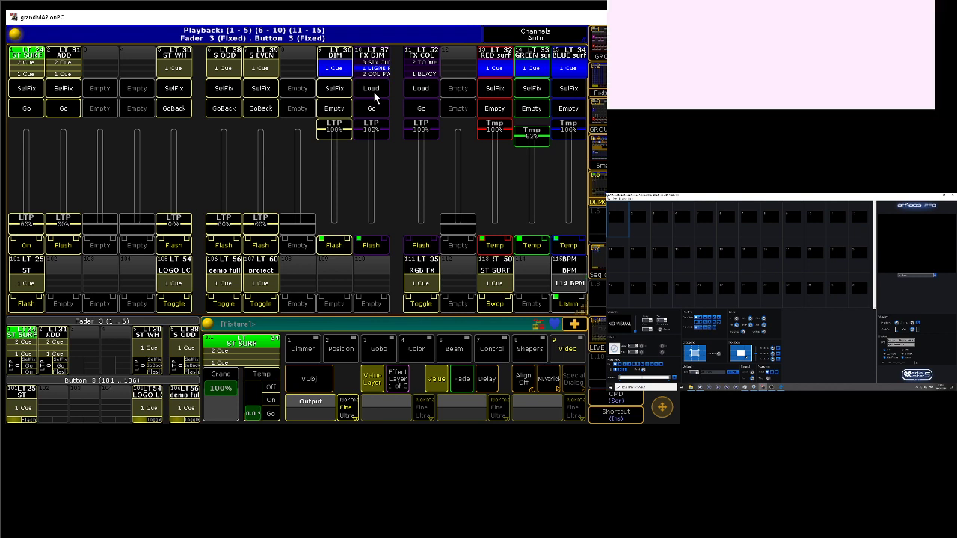
double_click(559, 301)
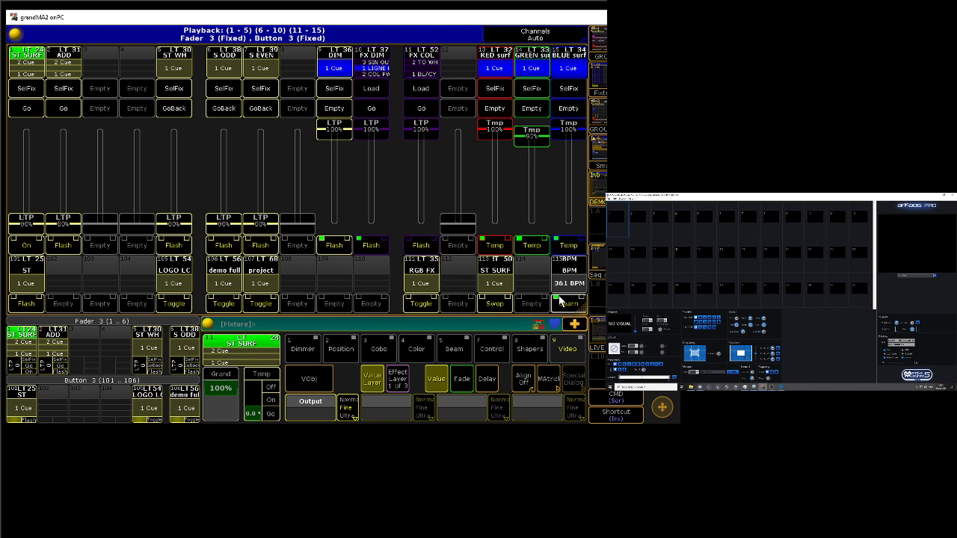
left_click(373, 112)
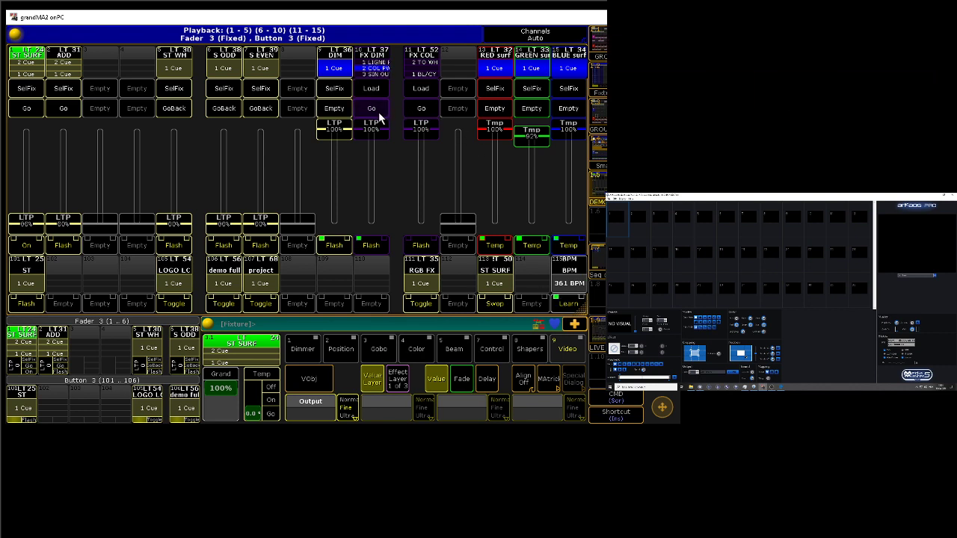
Step: Temporarily swap the output to the ST SURF cue on executor 113 and release it
left_click(492, 305)
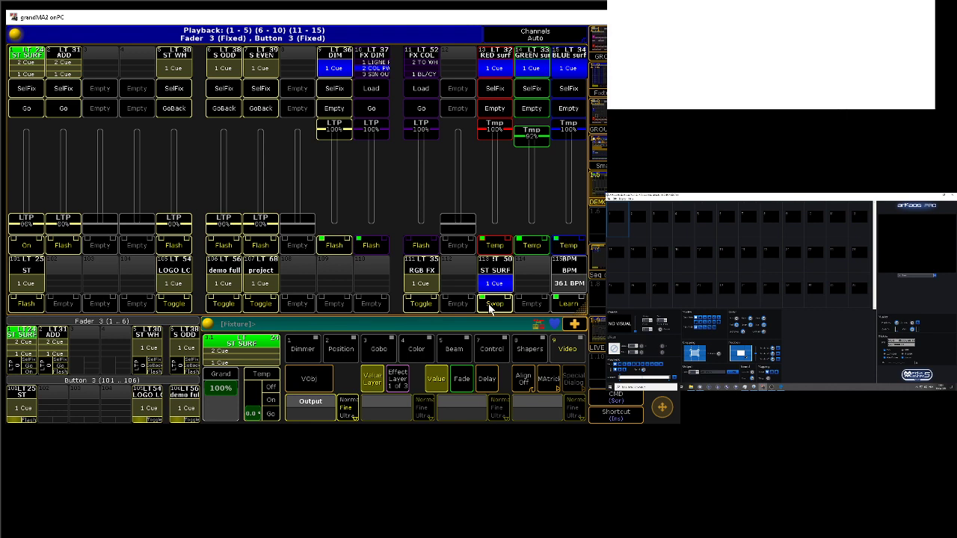
left_click(492, 305)
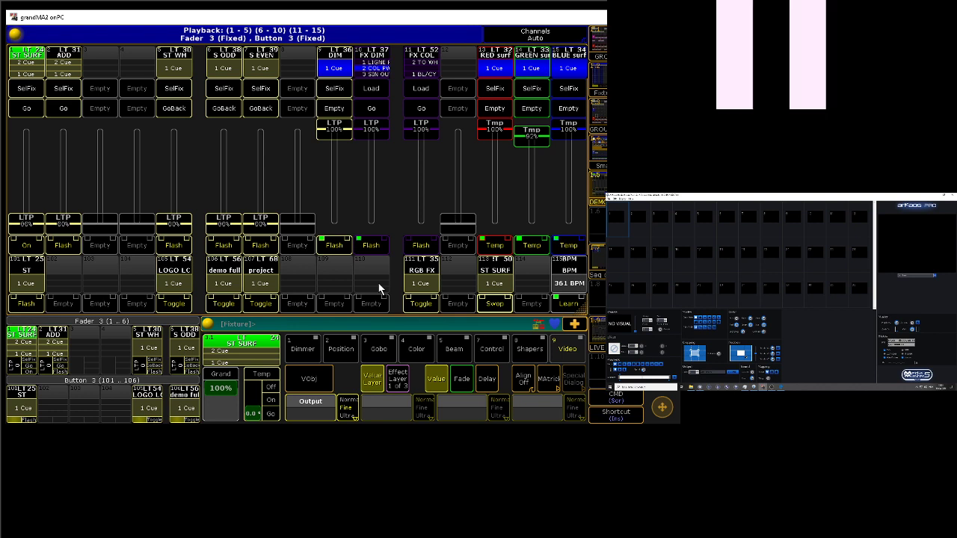
Step: Start FX COL's first colour effect cue, advance FX DIM to its third cue, and bring FX COL down to 0%
left_click(418, 111)
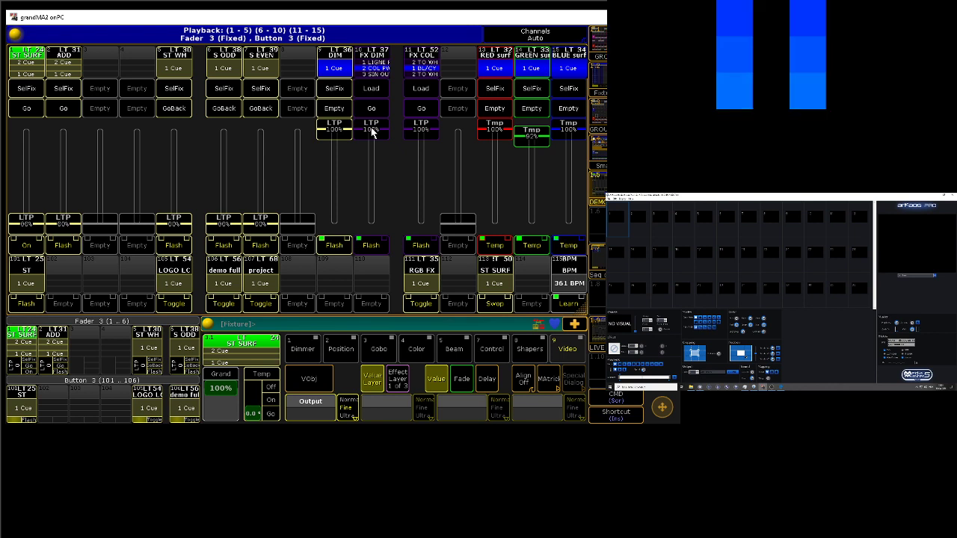
left_click(370, 109)
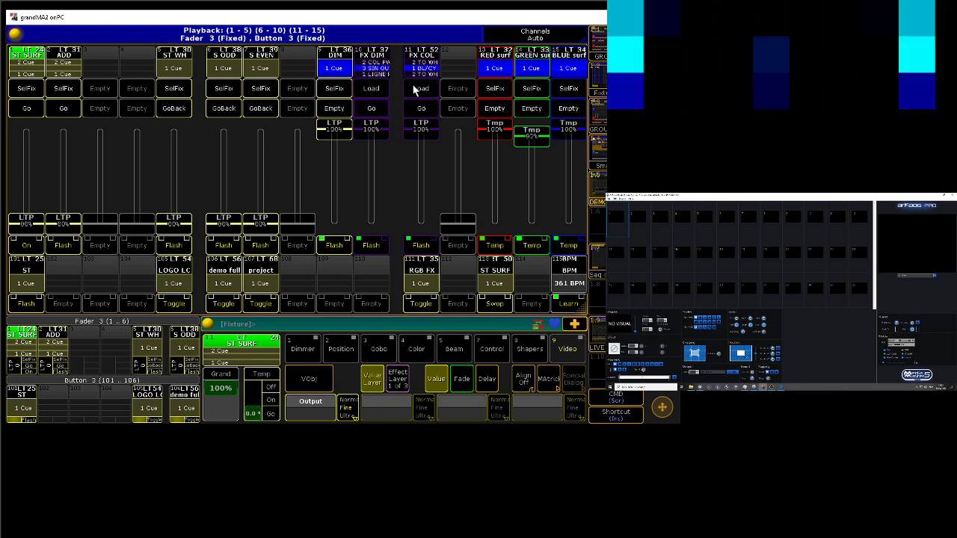
left_click_drag(420, 133, 426, 281)
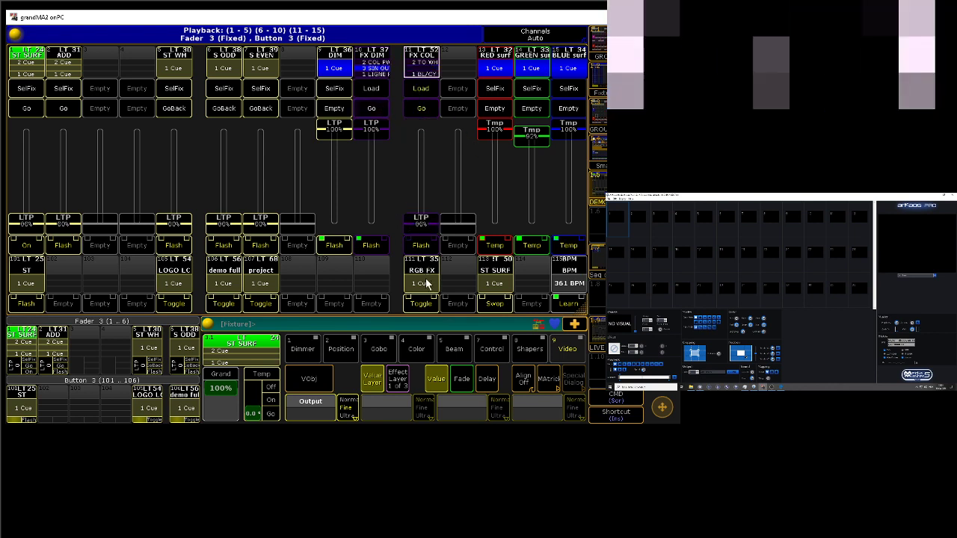
Step: Select the DIM executor's fixtures and pick a green at R 99, G 255, B 17 in the colour picker's HSB view
left_click(336, 93)
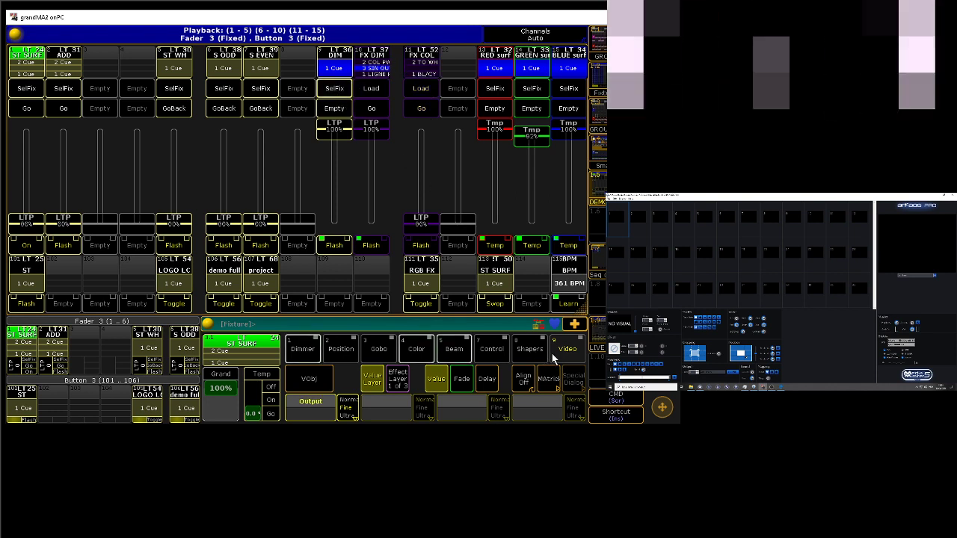
left_click(431, 352)
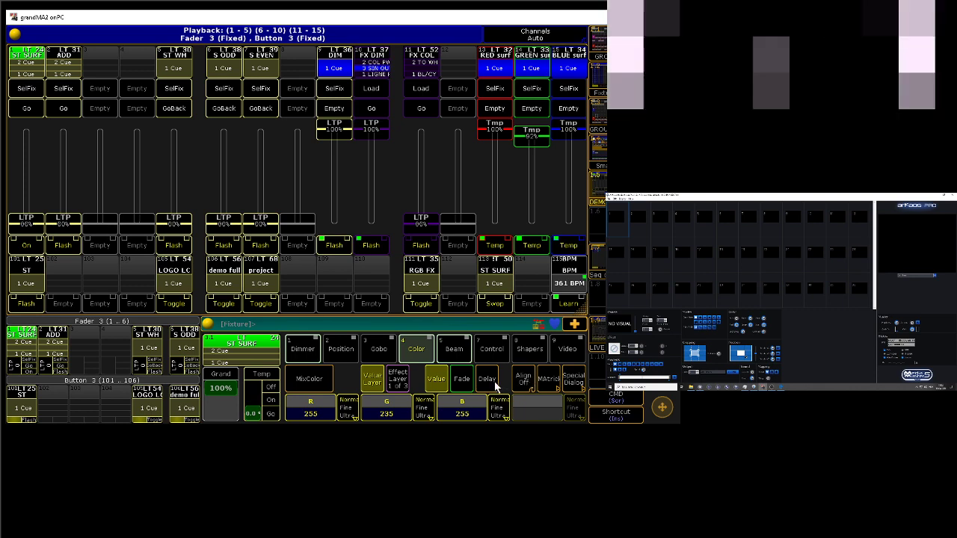
left_click(570, 382)
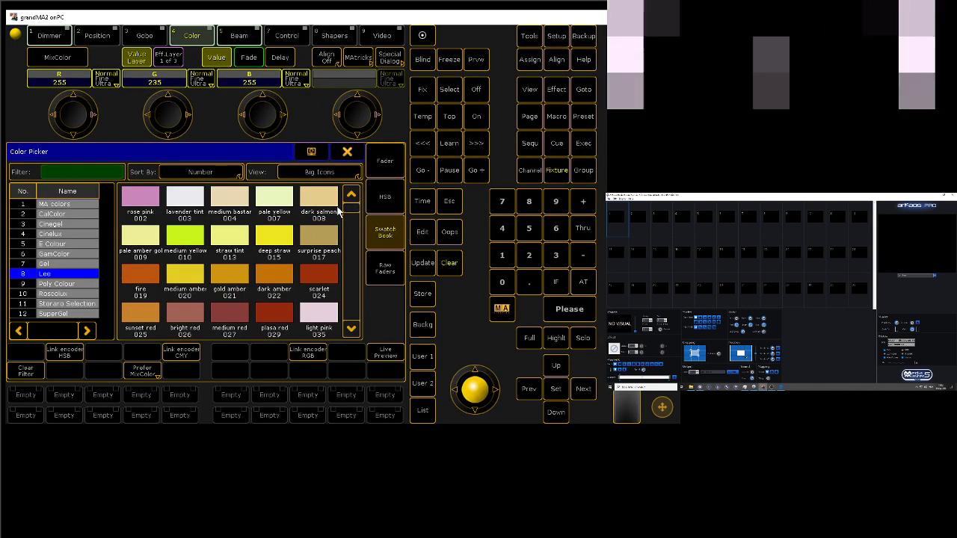
left_click(392, 196)
left_click_drag(192, 202, 88, 185)
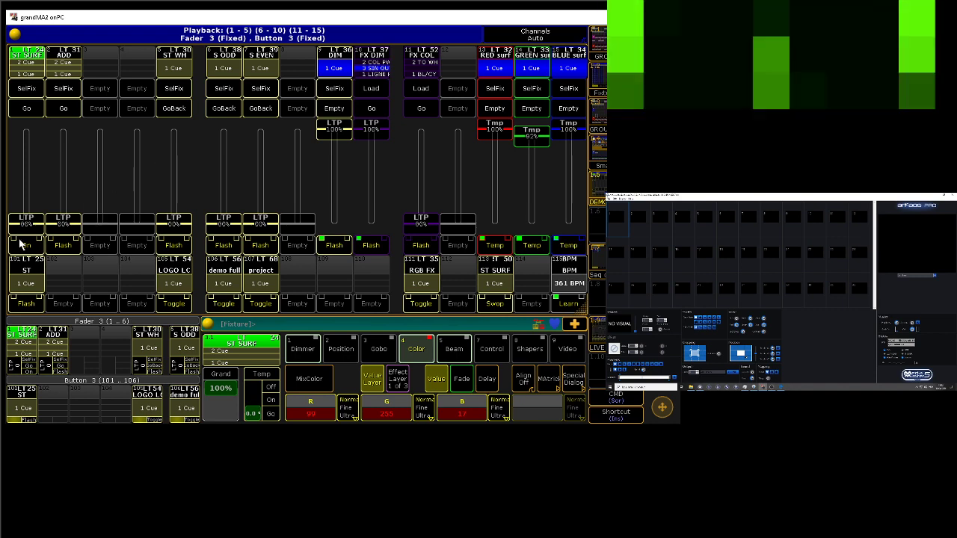
Step: Raise the ST SURF executor on fader 1 to 100% and clear the picked green from the programmer
left_click_drag(27, 222, 59, 132)
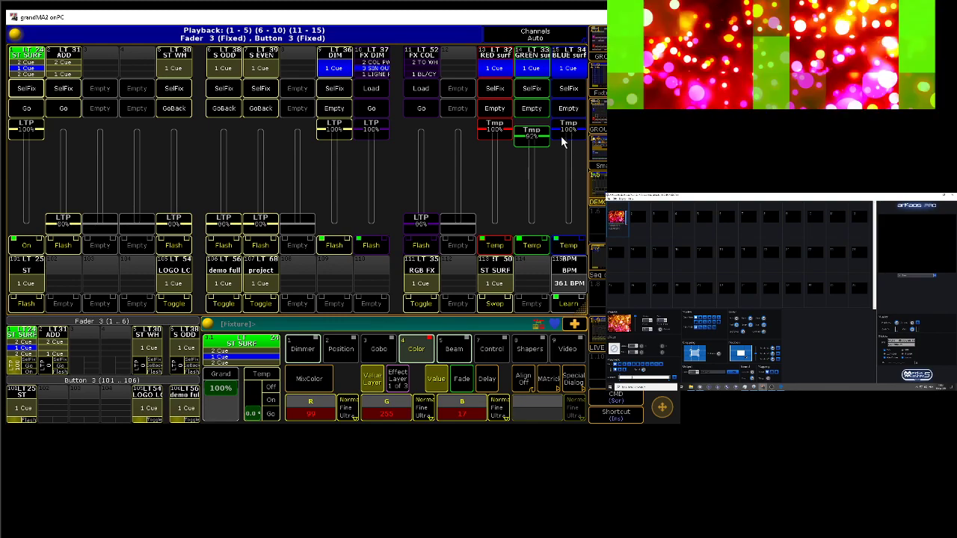
left_click(596, 370)
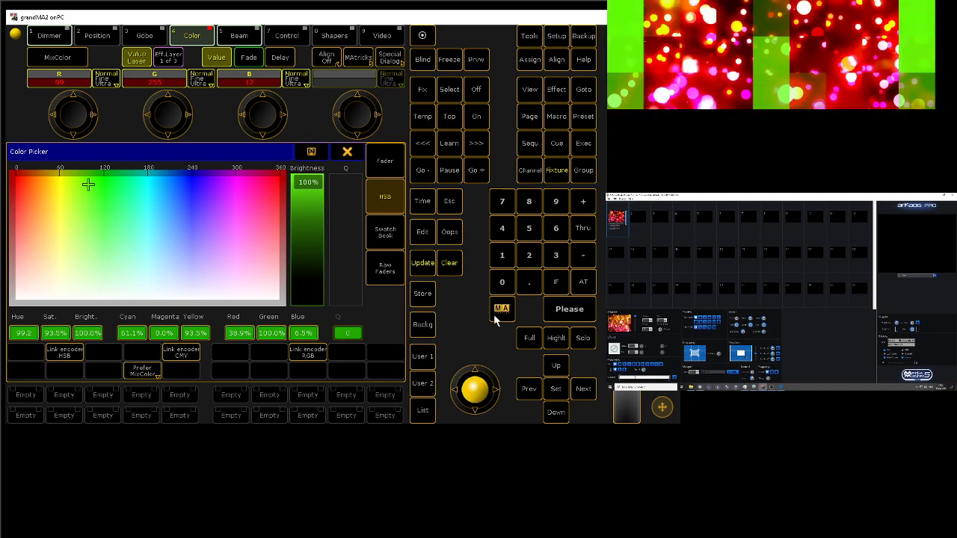
left_click(449, 262)
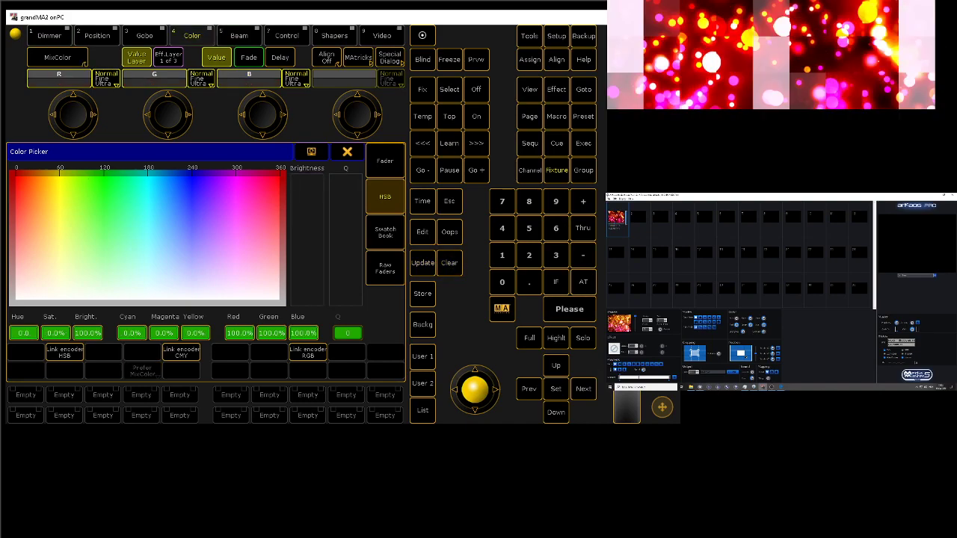
left_click(600, 219)
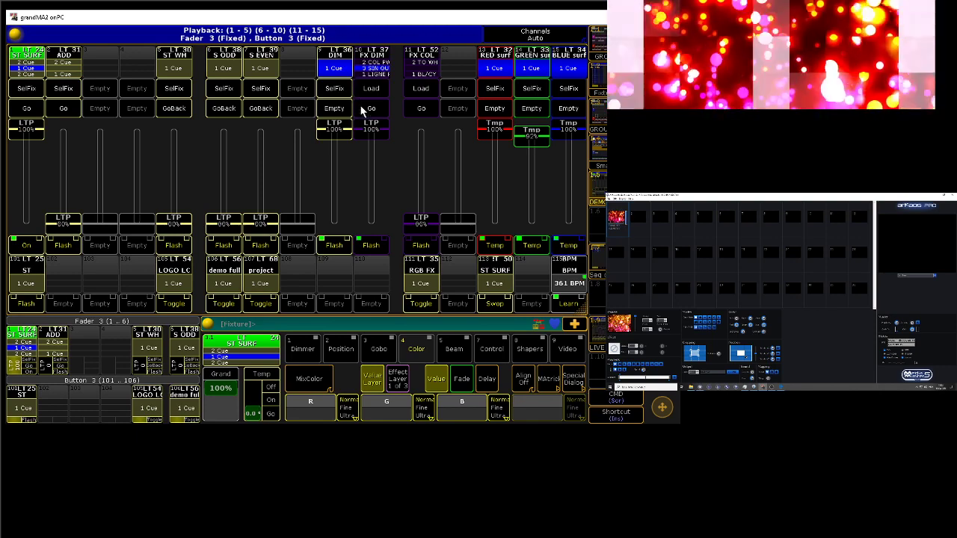
Step: Keep FX DIM at 100% and bring the RED surf and GREEN surf faders down to 0%, leaving only blue
left_click_drag(382, 142, 395, 74)
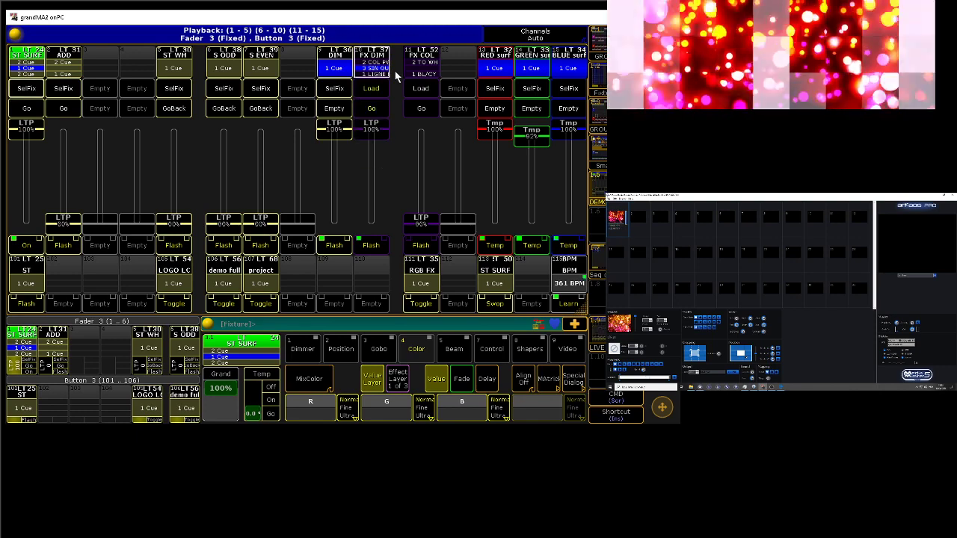
left_click_drag(507, 138, 530, 250)
left_click_drag(538, 147, 531, 224)
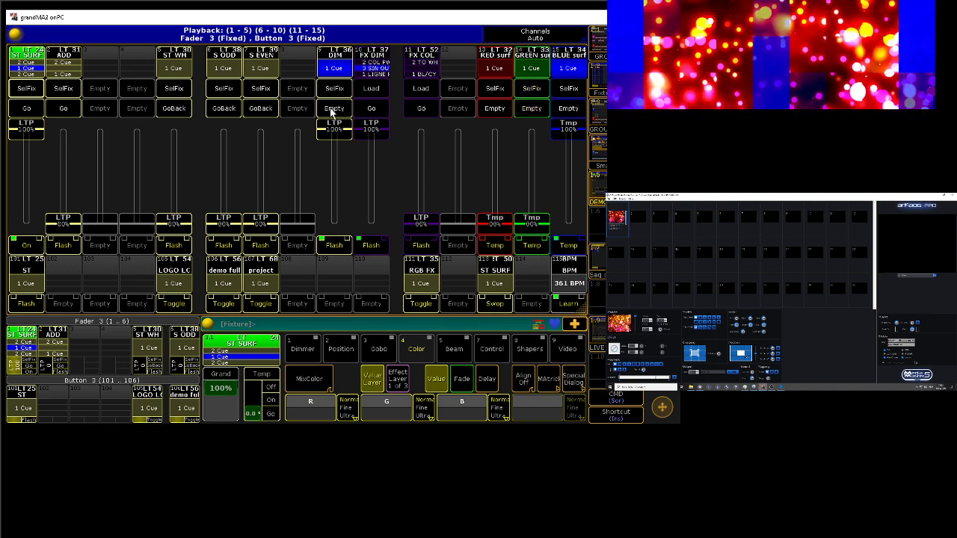
Step: Select the DIM executor's fixtures and set their COLORBLENDMODE to add
left_click(334, 88)
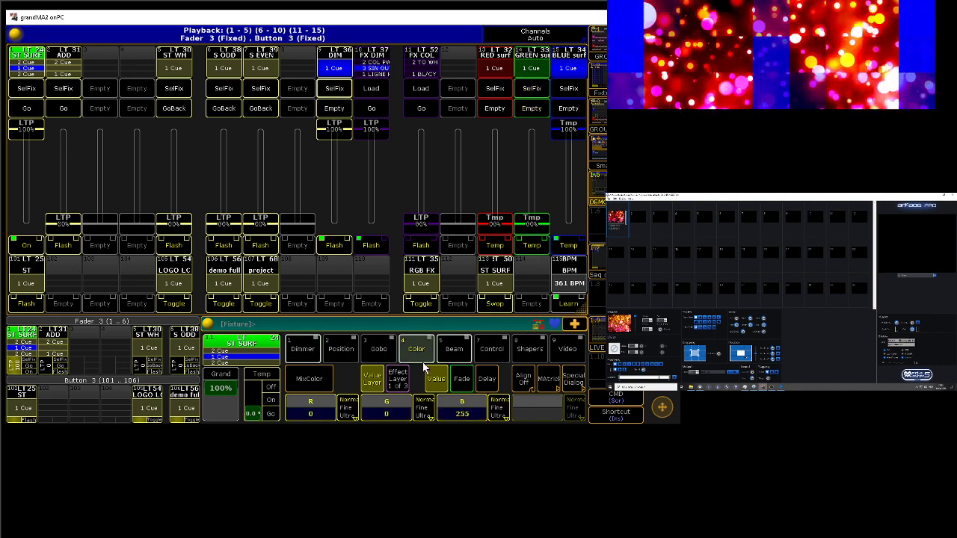
left_click(333, 351)
left_click(310, 355)
left_click(387, 411)
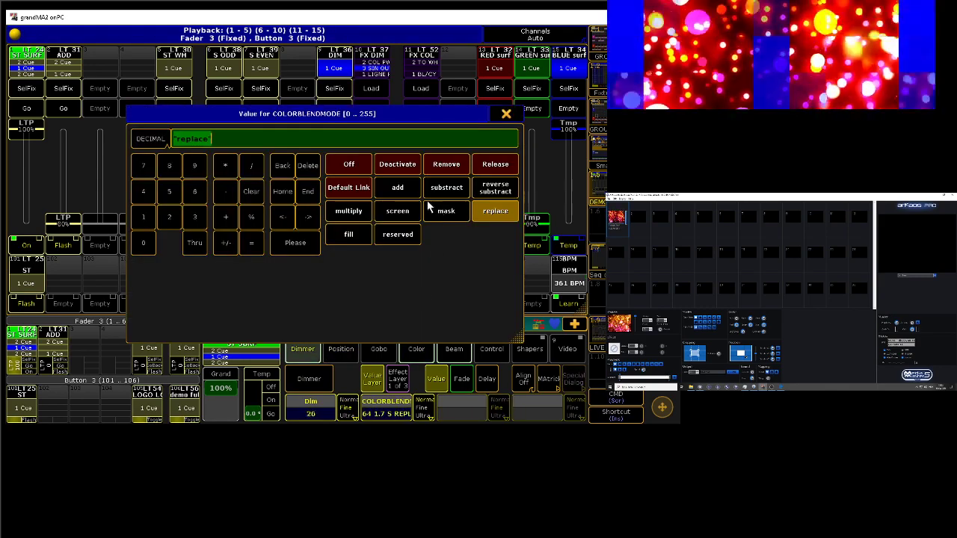
left_click(409, 188)
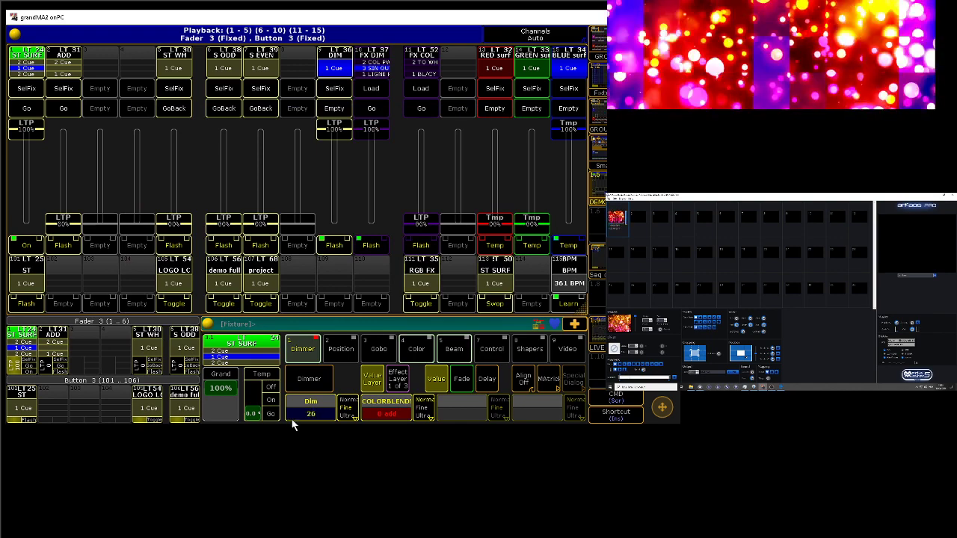
Step: Set COLORBLENDMODE to substract and test it by moving the RED surf fader to 100% and back to 0%
left_click(390, 419)
left_click(447, 188)
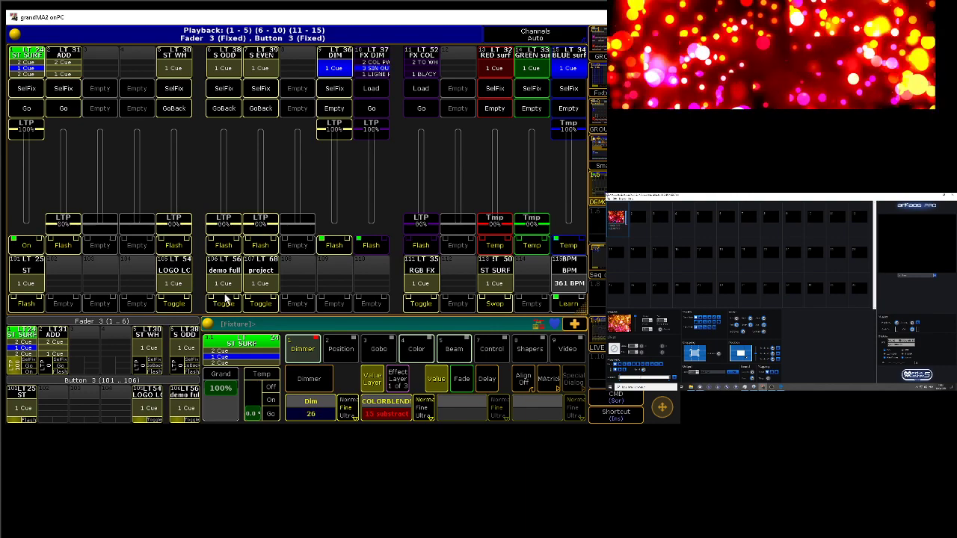
left_click_drag(22, 129, 43, 89)
left_click_drag(497, 223, 500, 115)
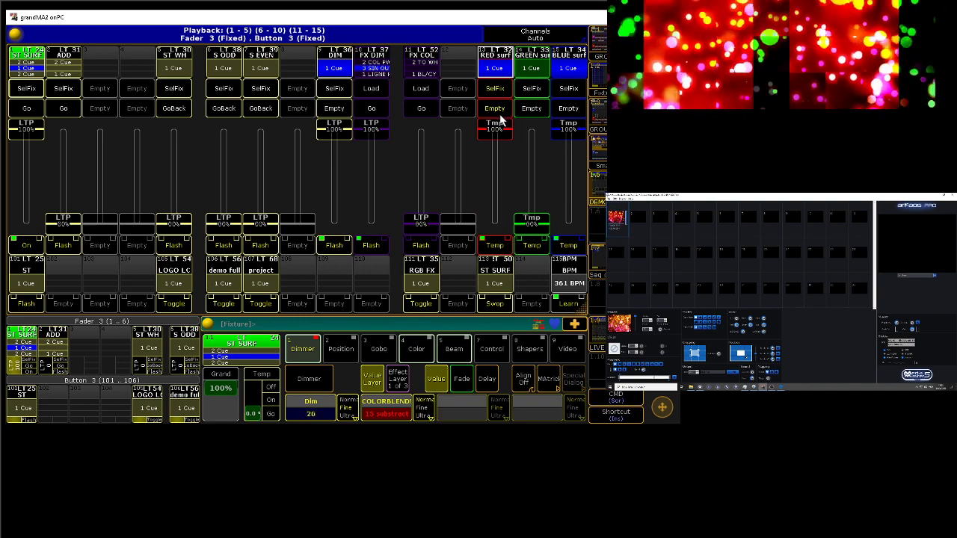
left_click_drag(498, 122, 497, 283)
Step: Change the selected surface fixtures' COLORBLENDMODE to reverse substract
left_click(389, 413)
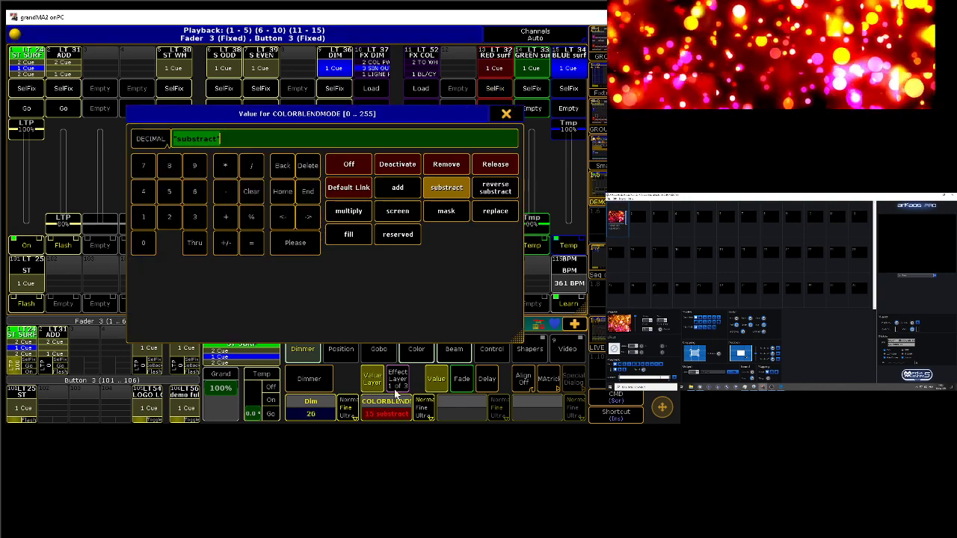
left_click(503, 191)
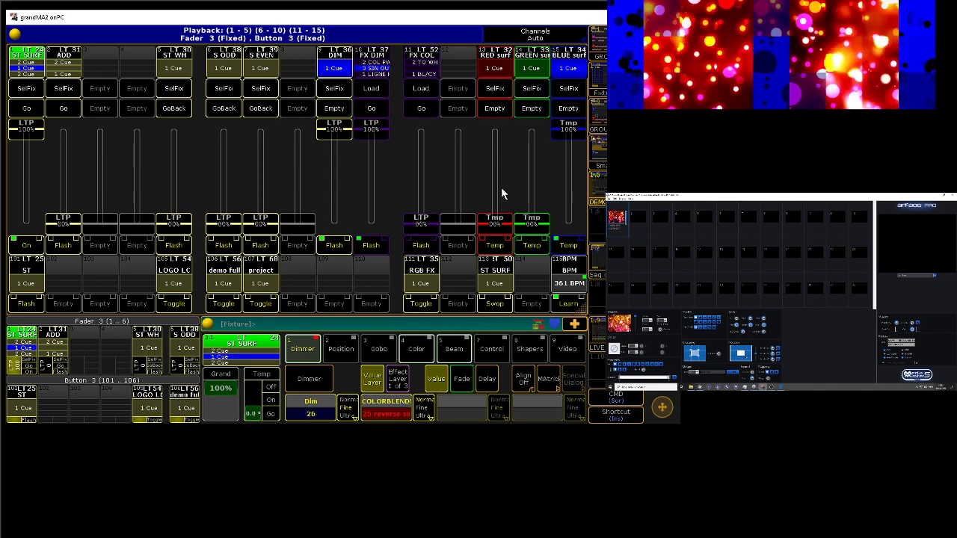
Step: Set the selected surface fixtures' COLORBLENDMODE to multiply and advance the FX DIM executor to its next cue
left_click(380, 417)
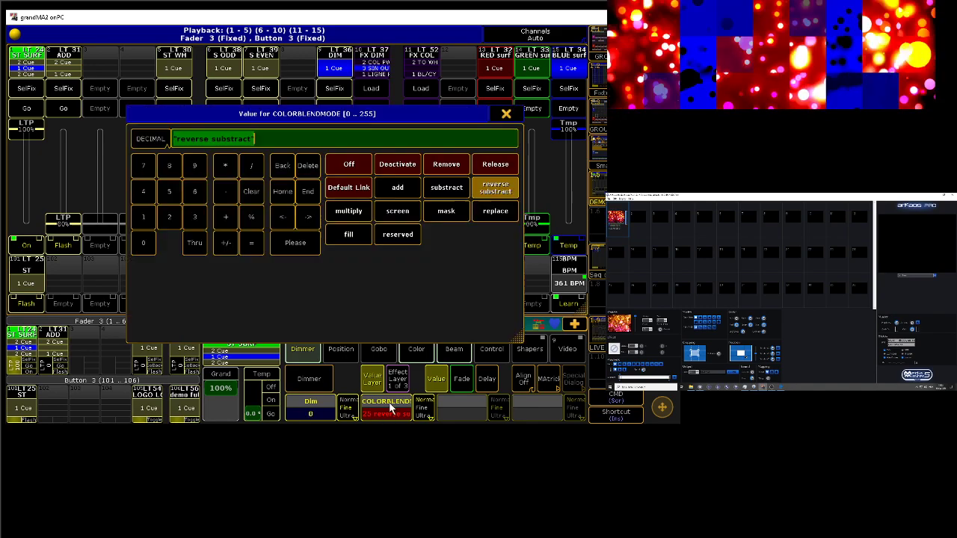
left_click(356, 211)
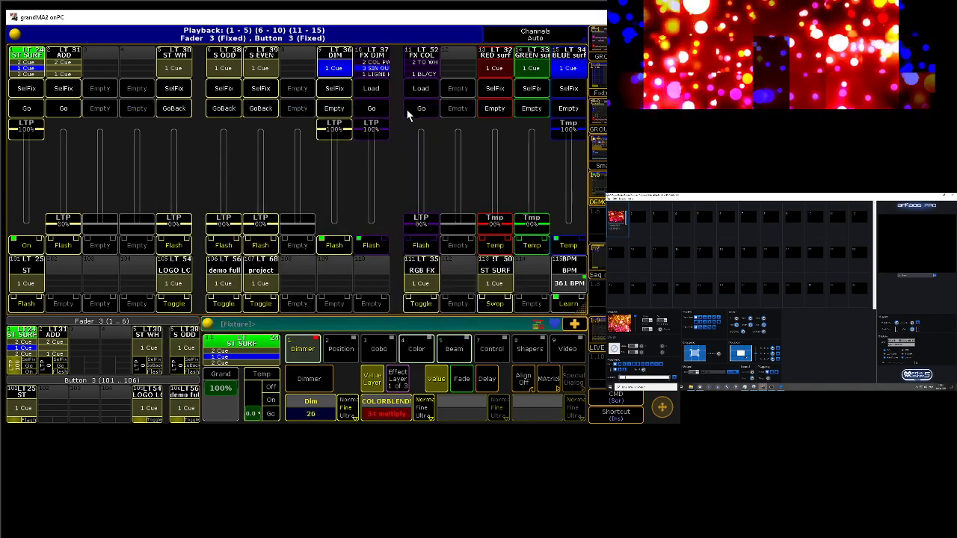
left_click(379, 110)
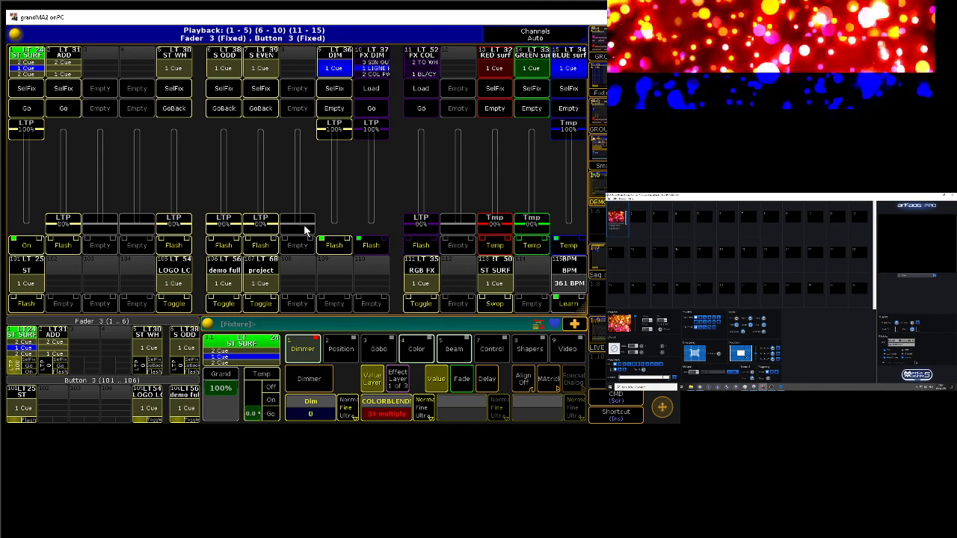
Step: Change COLORBLENDMODE to add and test it by flashing the ST executor and swapping the ST SURF button executor
left_click(386, 407)
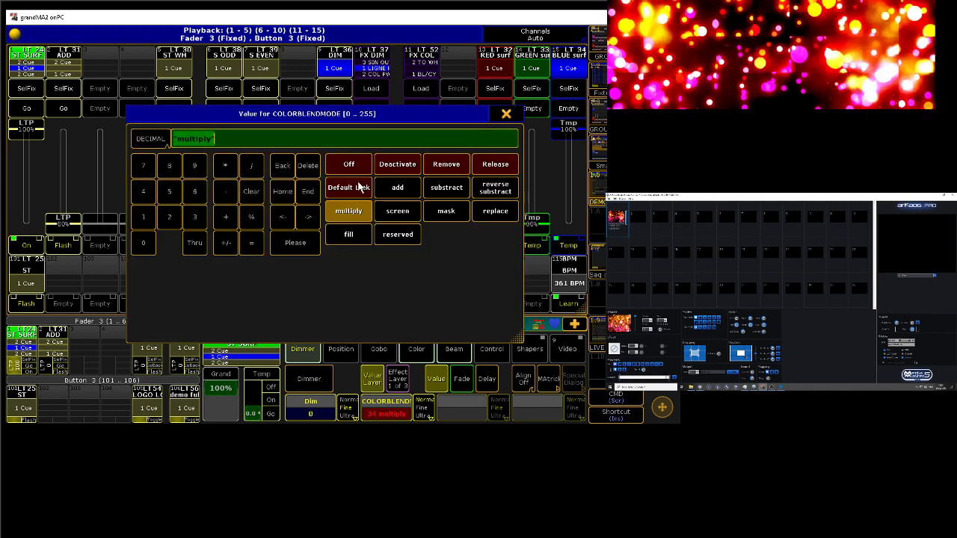
left_click(395, 187)
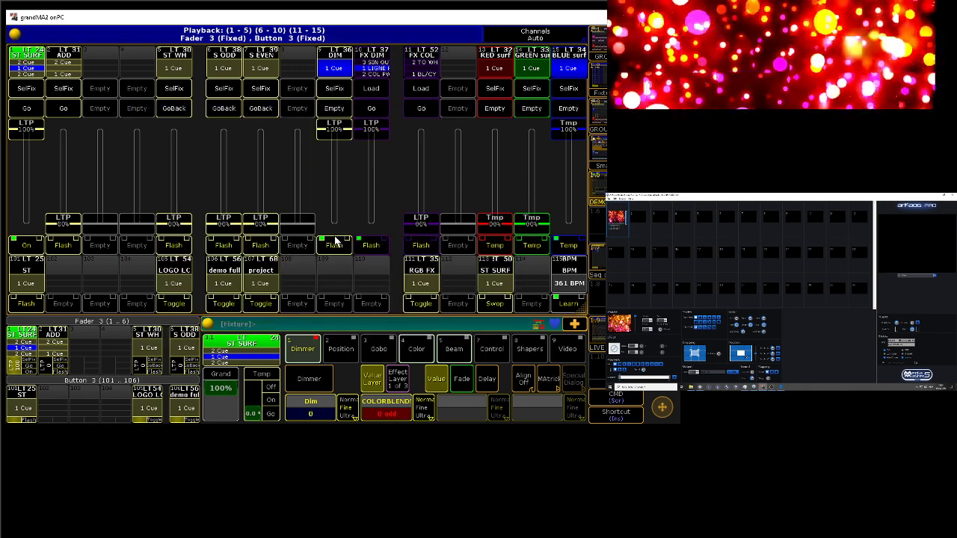
left_click(28, 304)
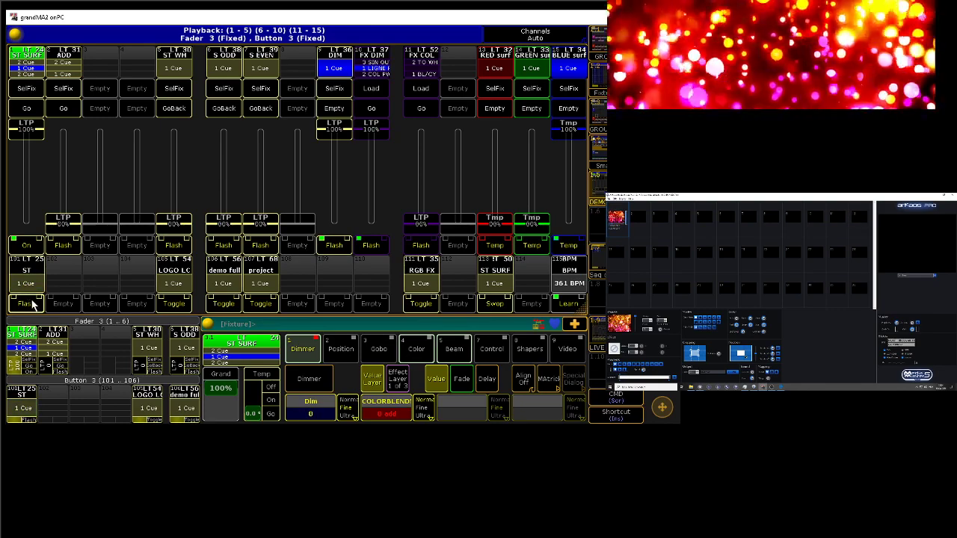
left_click(31, 302)
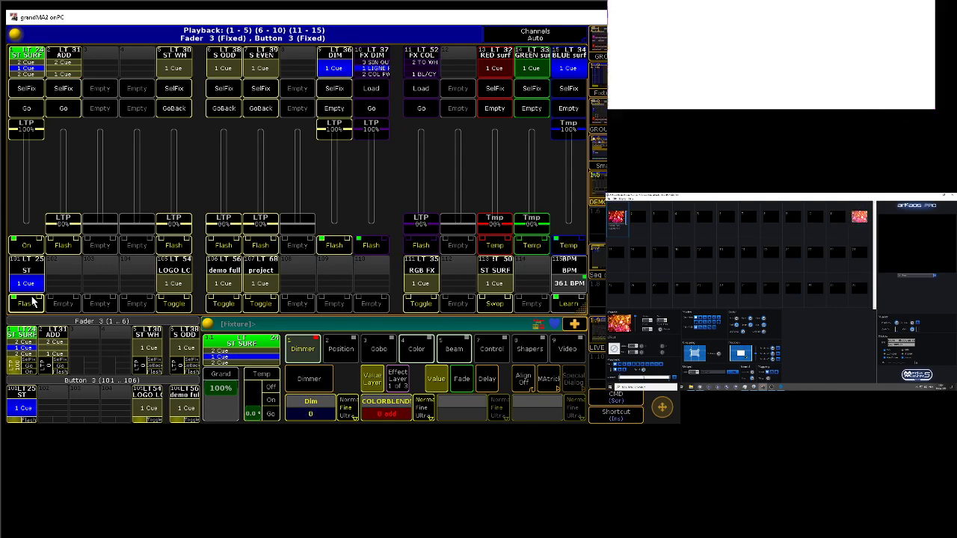
left_click(33, 301)
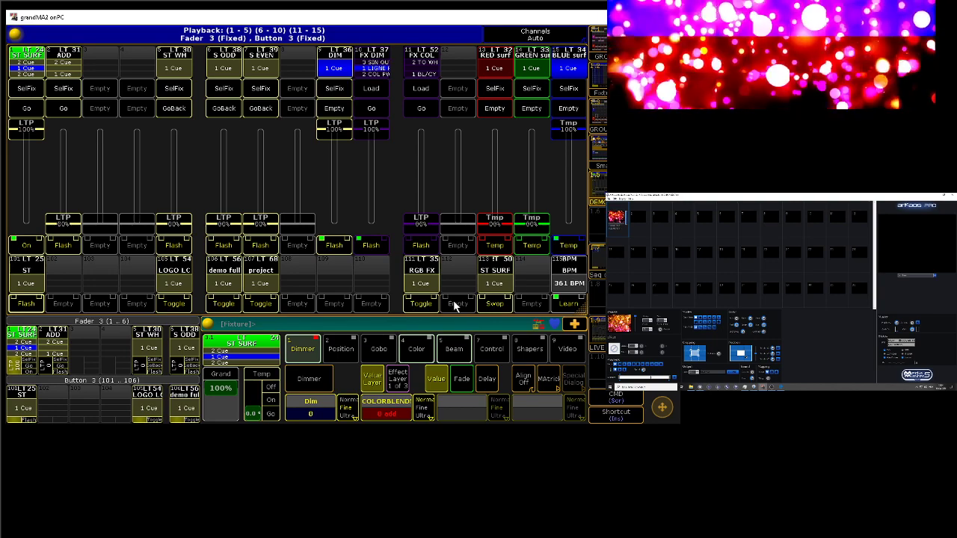
left_click(500, 309)
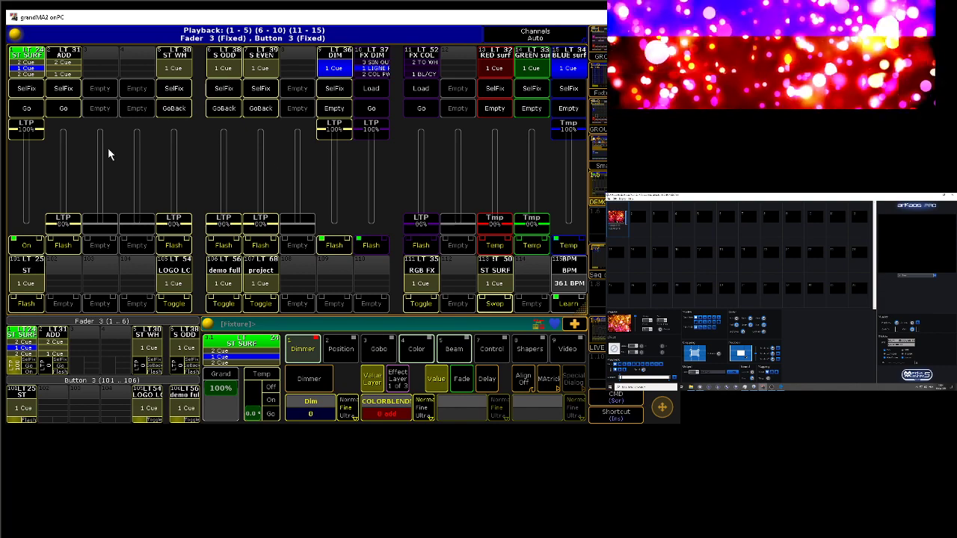
Step: Switch to MediaMaster and assign a visual from the library folders to the first cell of the second row
left_click(625, 259)
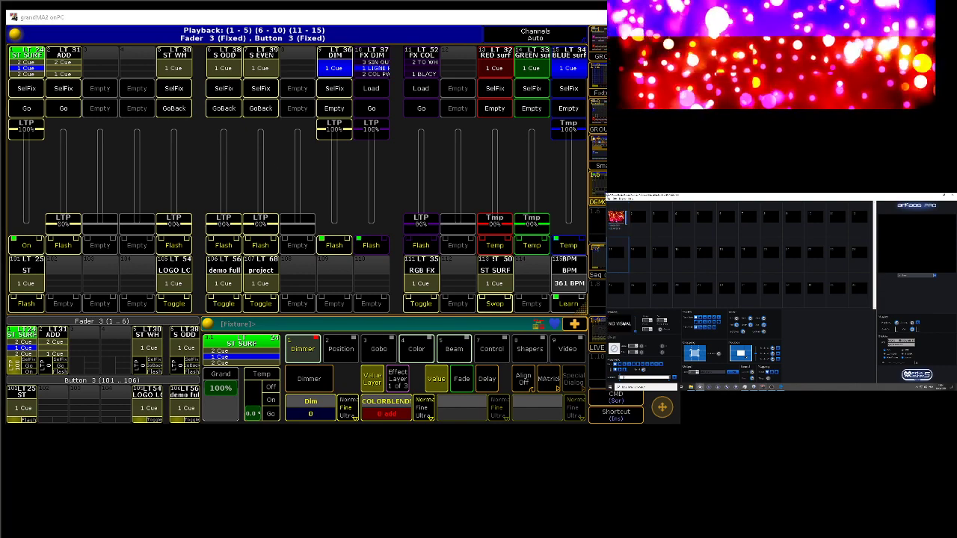
left_click(625, 324)
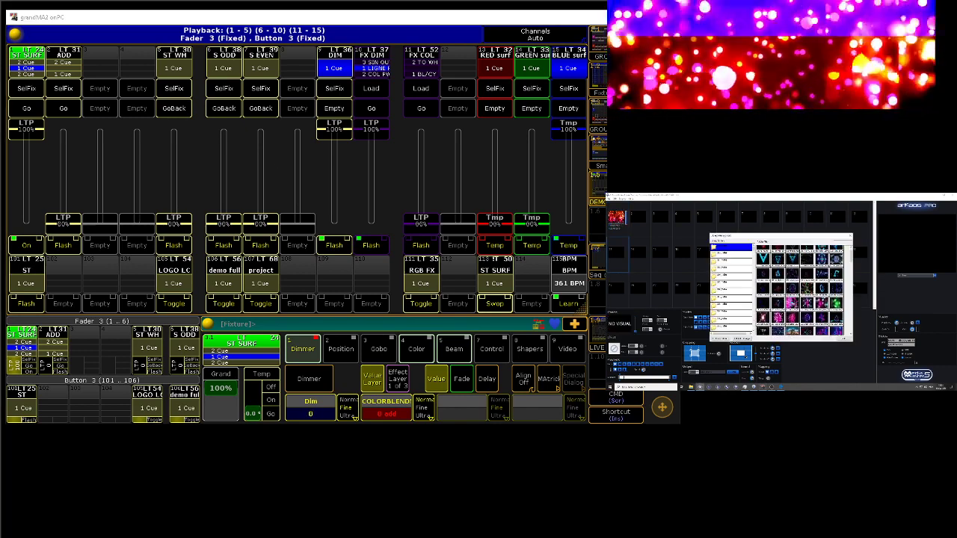
left_click(734, 270)
left_click(737, 277)
left_click(738, 269)
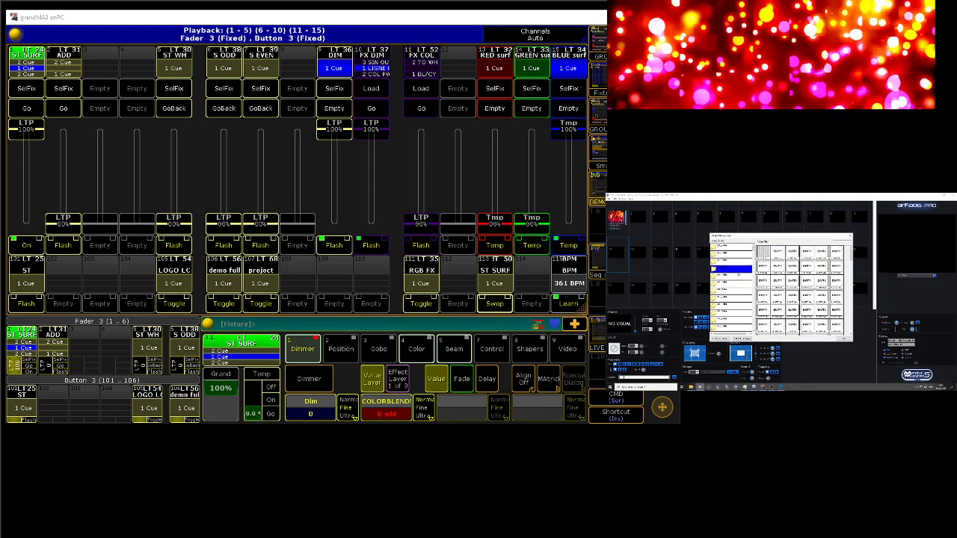
left_click(740, 262)
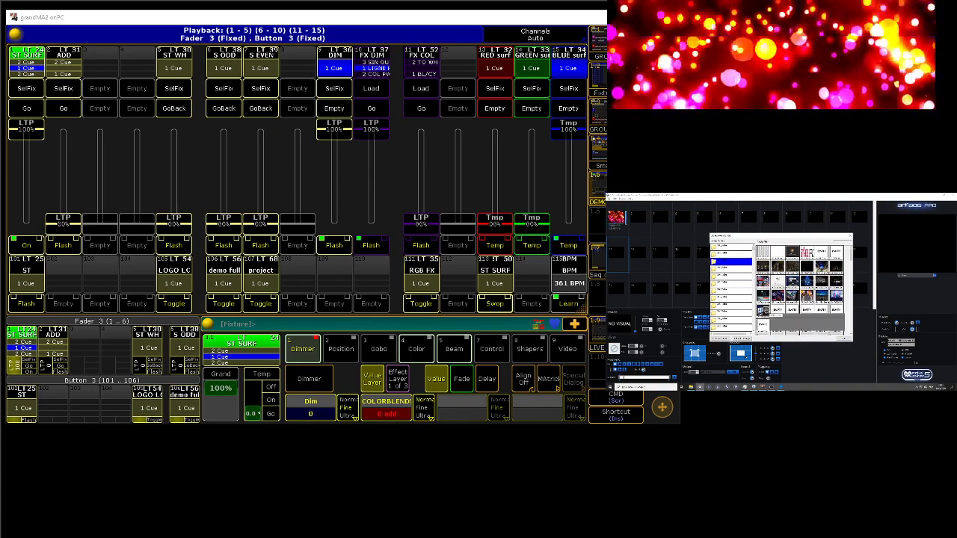
double_click(767, 310)
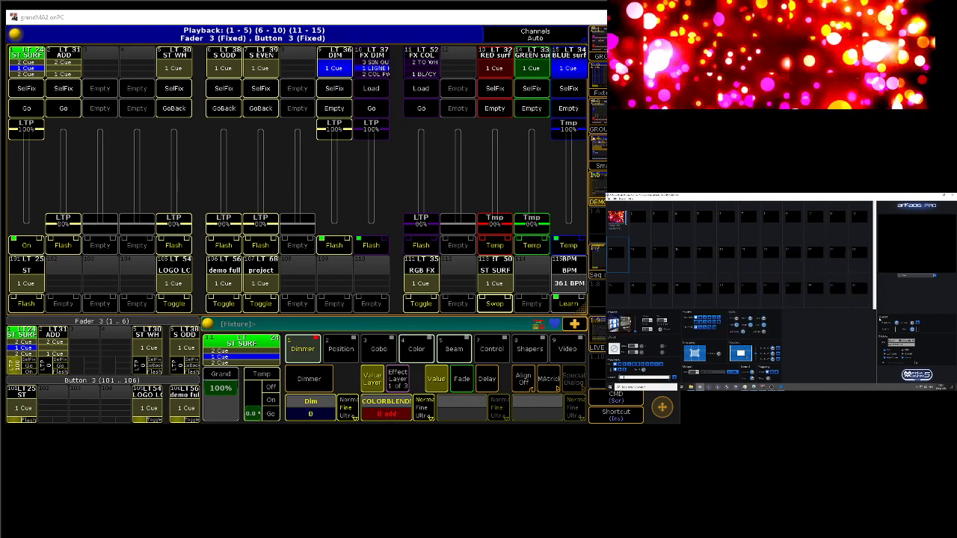
Step: Back in grandMA2, toggle RGB FX and set the ST SURF and FX DIM faders to 0%, RED surf and GREEN surf to 100%
left_click(419, 304)
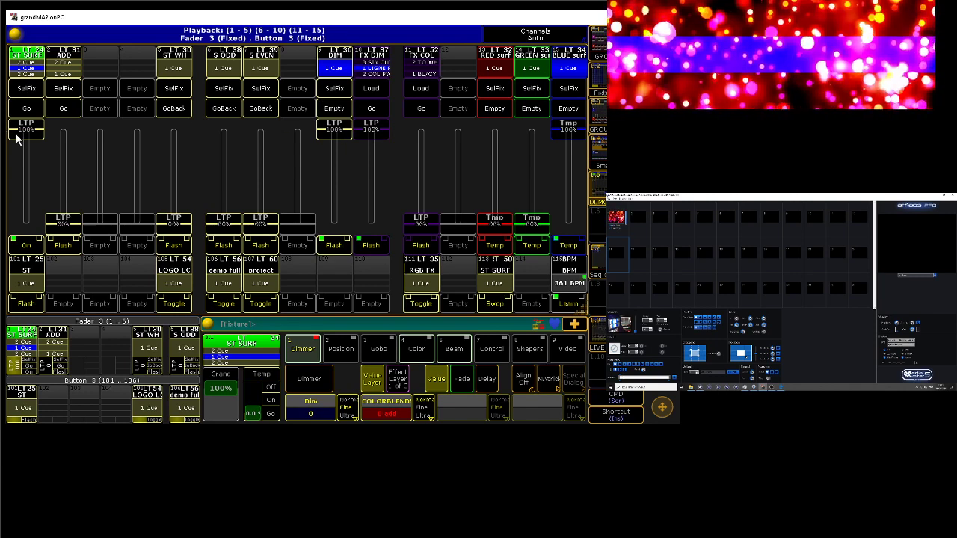
left_click_drag(18, 133, 27, 222)
left_click_drag(359, 129, 377, 256)
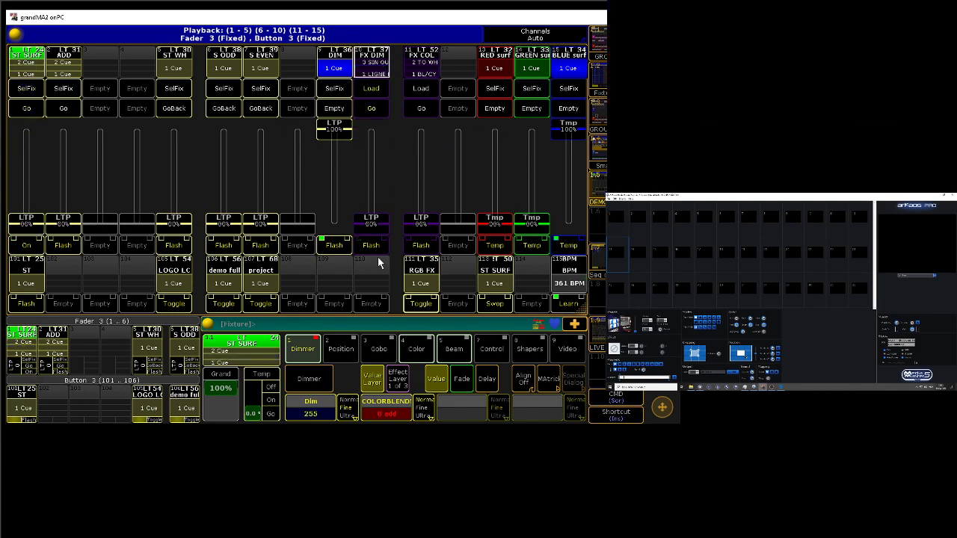
left_click_drag(494, 219, 516, 87)
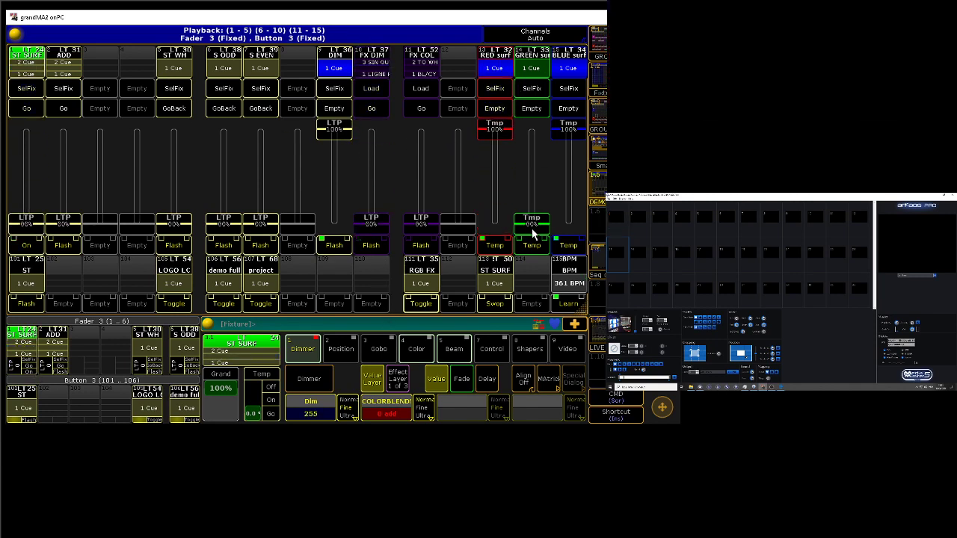
left_click_drag(532, 227, 546, 108)
left_click_drag(339, 134, 350, 90)
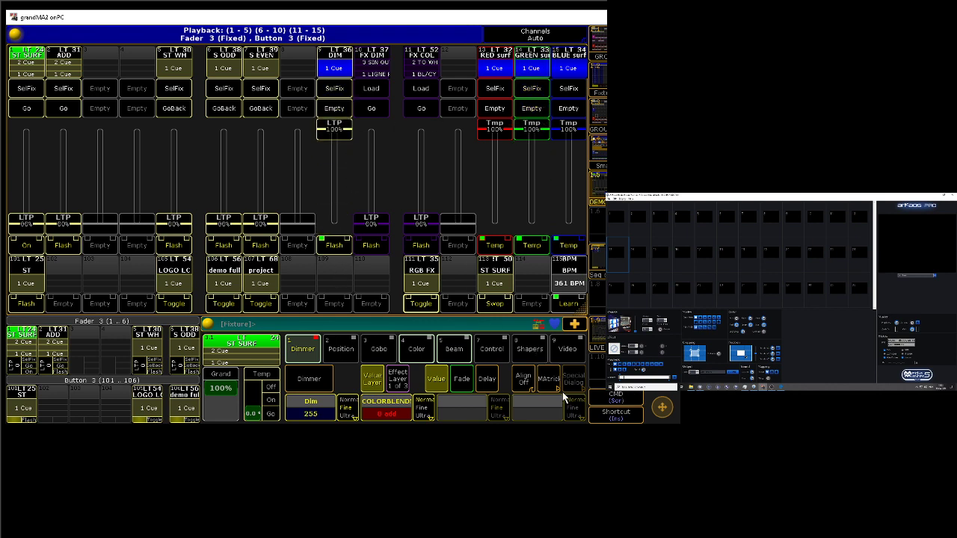
Step: Clear the programmer, raise the ST SURF fader to 100% and lower the DIM fader to 0%
left_click(615, 397)
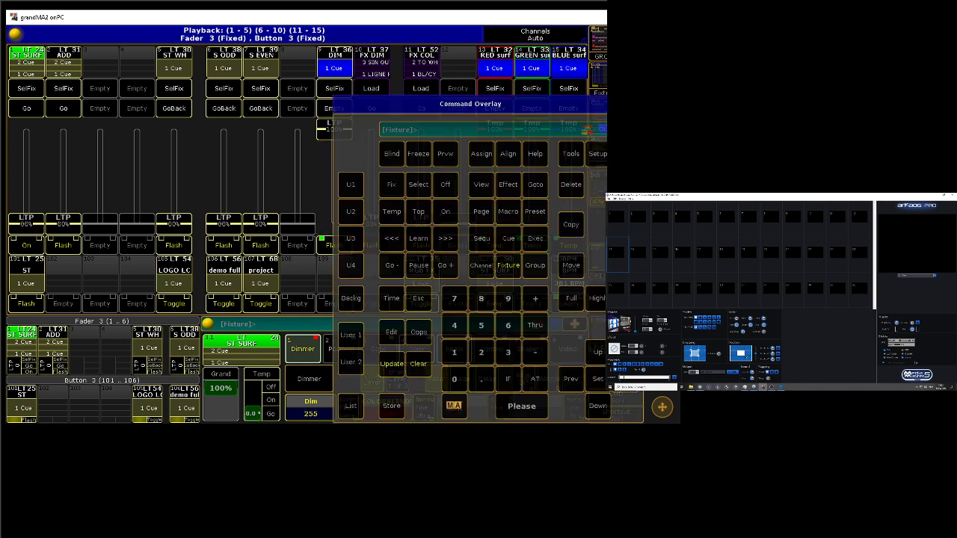
left_click(421, 369)
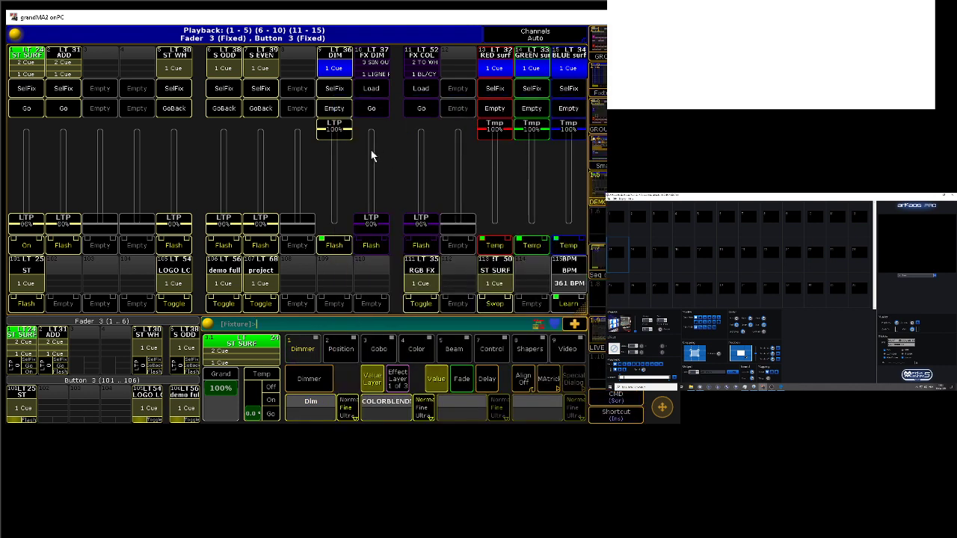
left_click_drag(334, 160, 354, 116)
left_click_drag(30, 221, 28, 129)
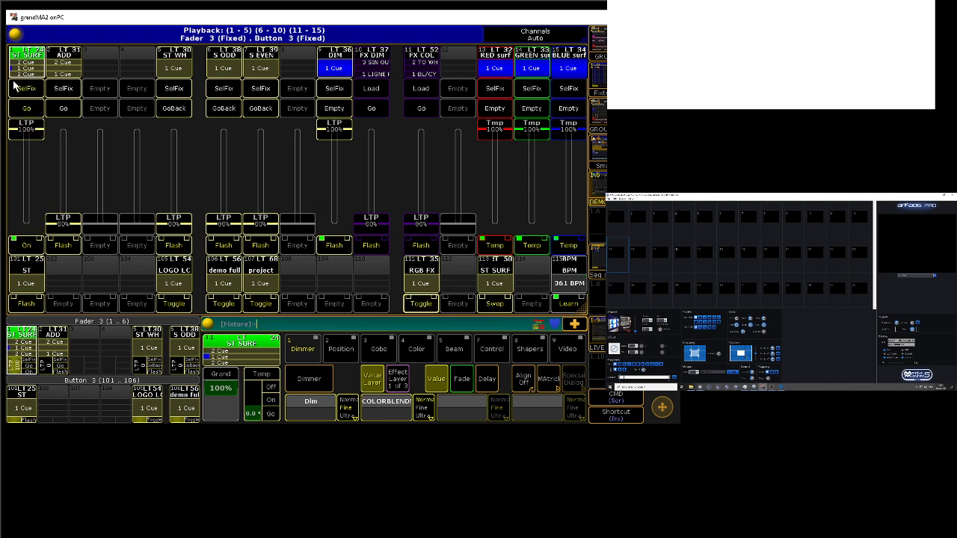
left_click_drag(343, 133, 324, 275)
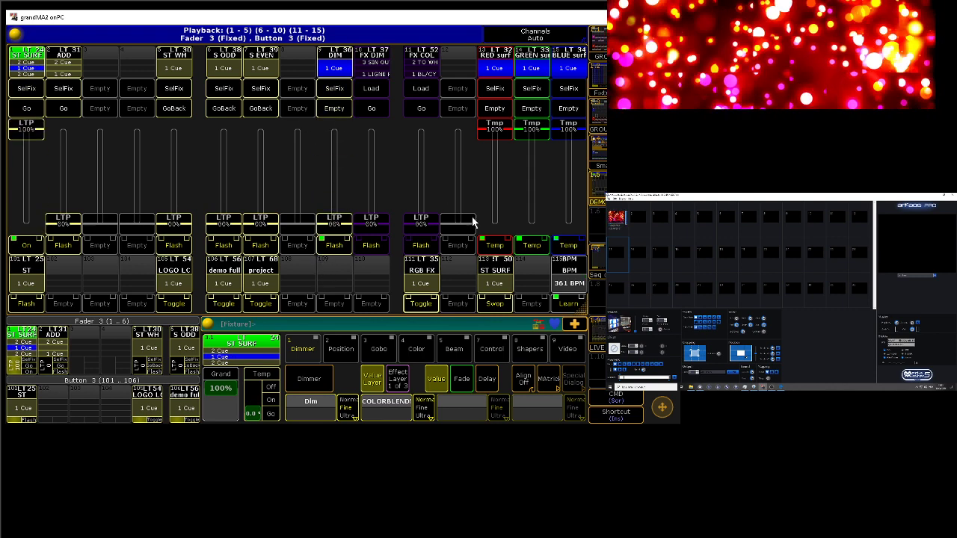
Step: Select the DIM executor's fixtures and show their SHAPEBEAM beam attributes
left_click(340, 92)
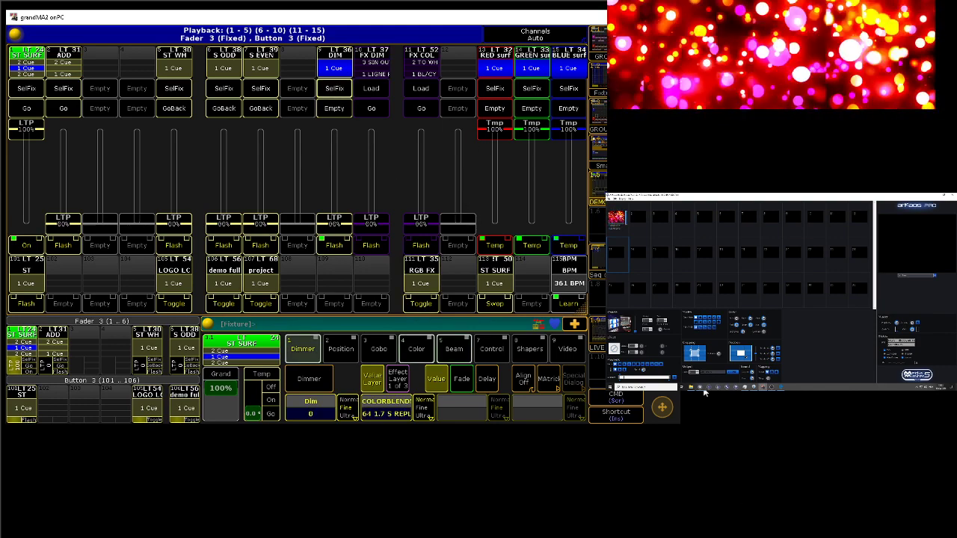
left_click(453, 351)
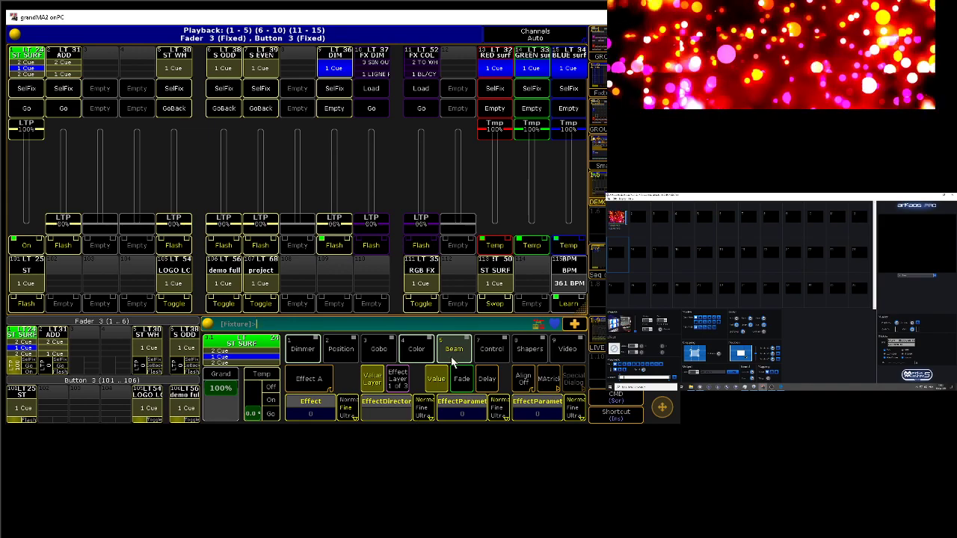
left_click(421, 360)
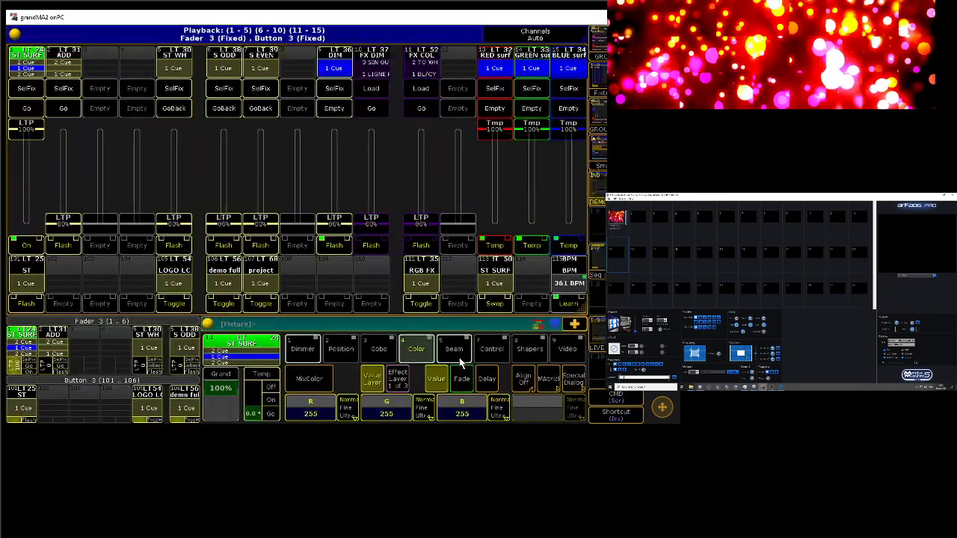
left_click(459, 357)
left_click(331, 377)
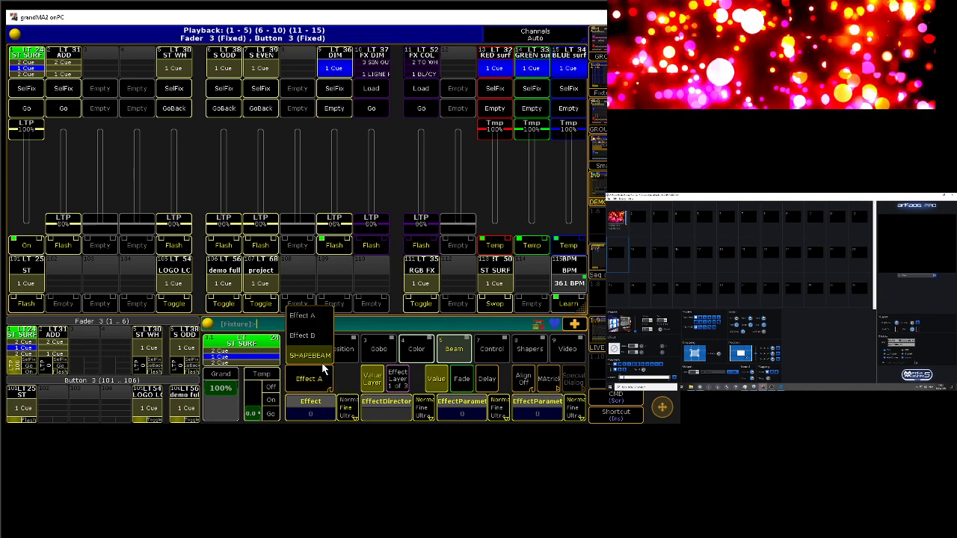
left_click(317, 356)
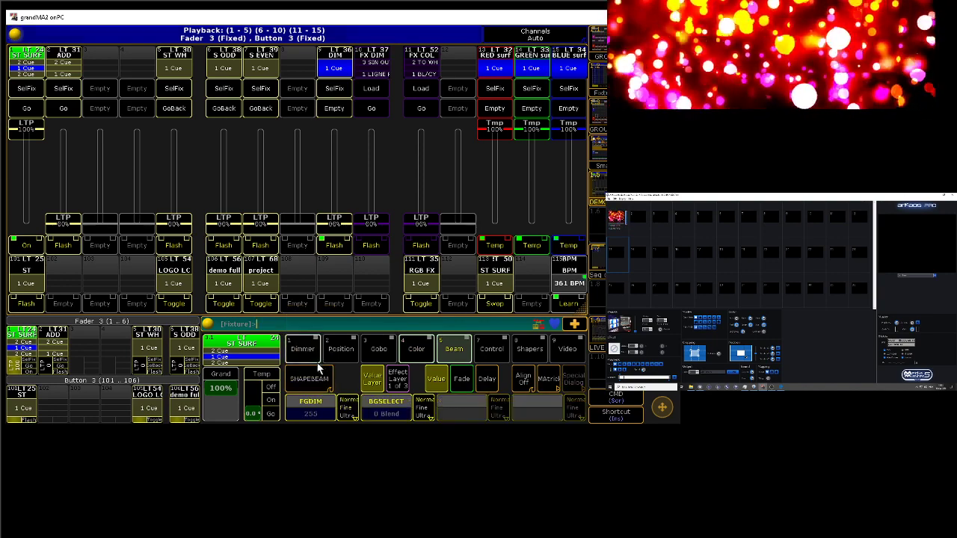
Step: Set the selected fixtures' FGDIM value to 25
left_click(315, 412)
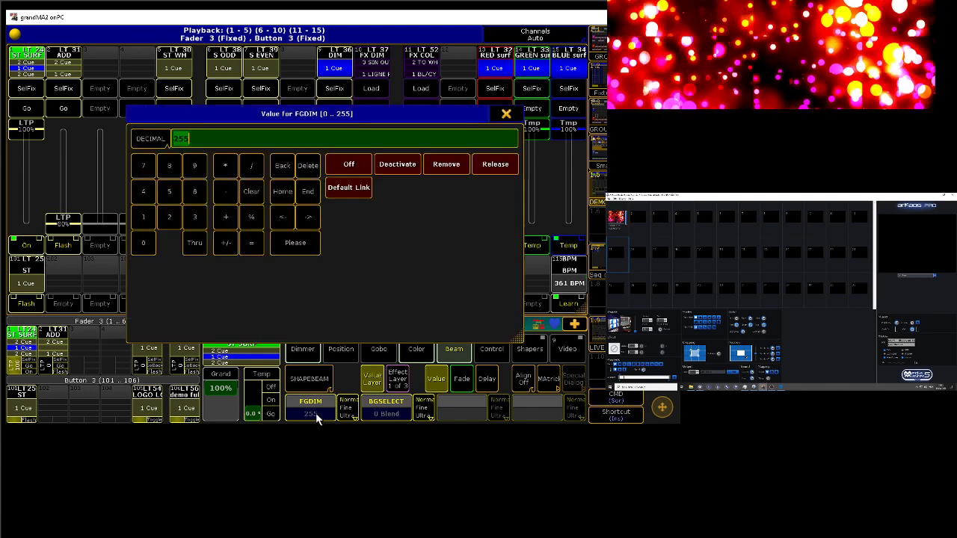
left_click(166, 215)
left_click(169, 192)
left_click(281, 248)
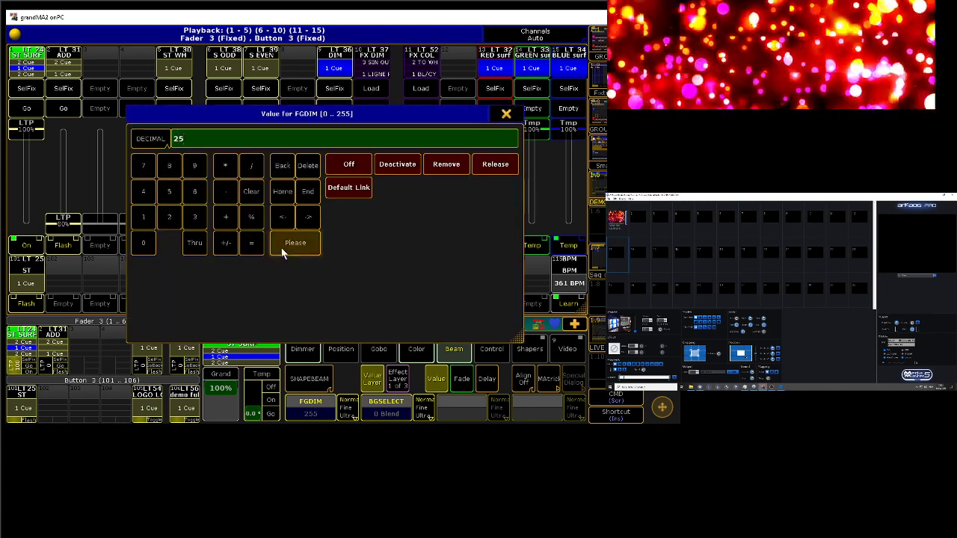
Step: Set the selected fixtures' FGDIM value to 255
left_click(326, 411)
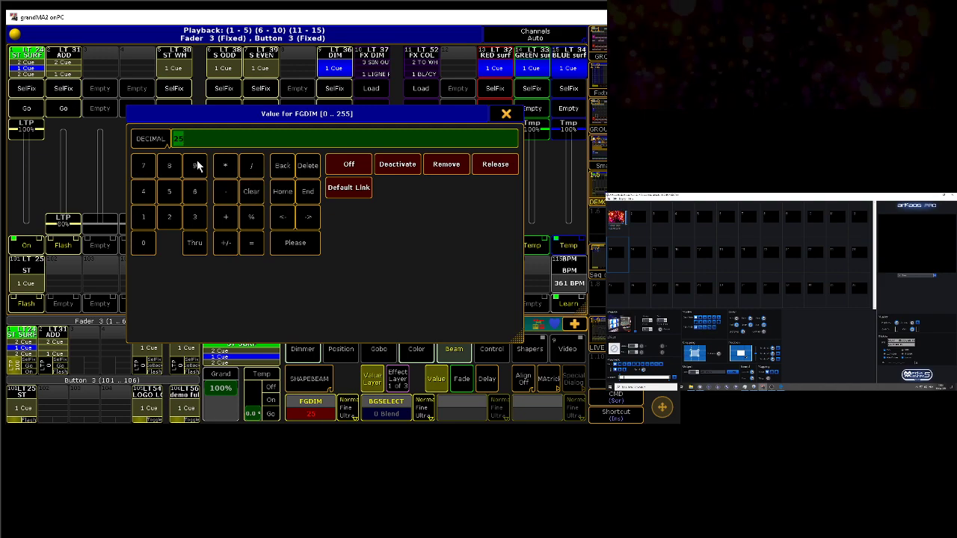
left_click(169, 216)
left_click(169, 192)
left_click(169, 191)
left_click(293, 243)
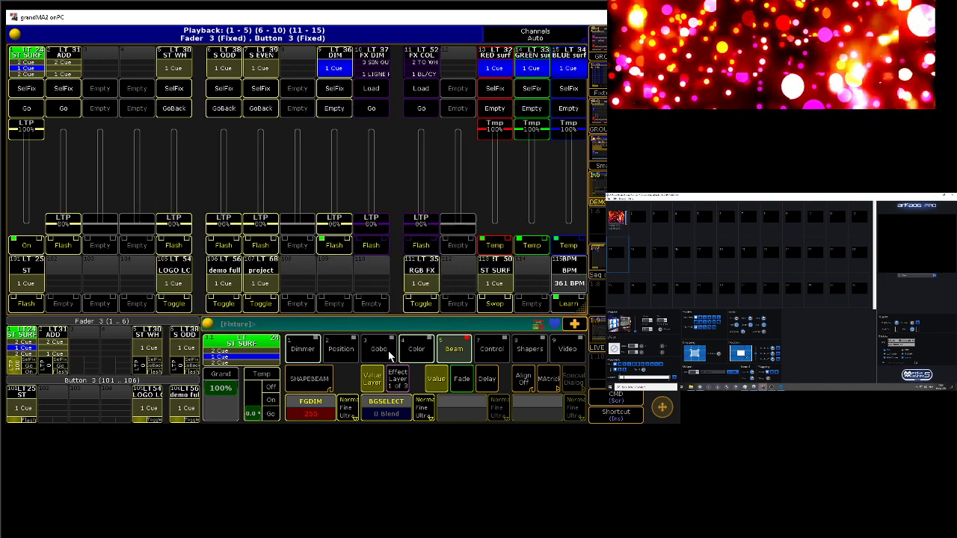
Step: Apply a Sin effect form to FGDIM on effect layer 1 and set its effect phase to 0
left_click(398, 377)
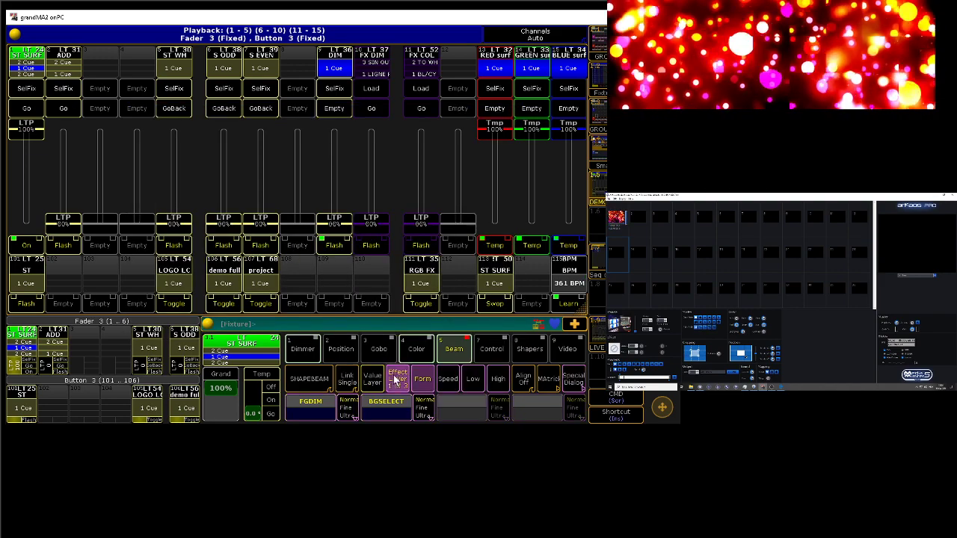
left_click(331, 415)
left_click(427, 234)
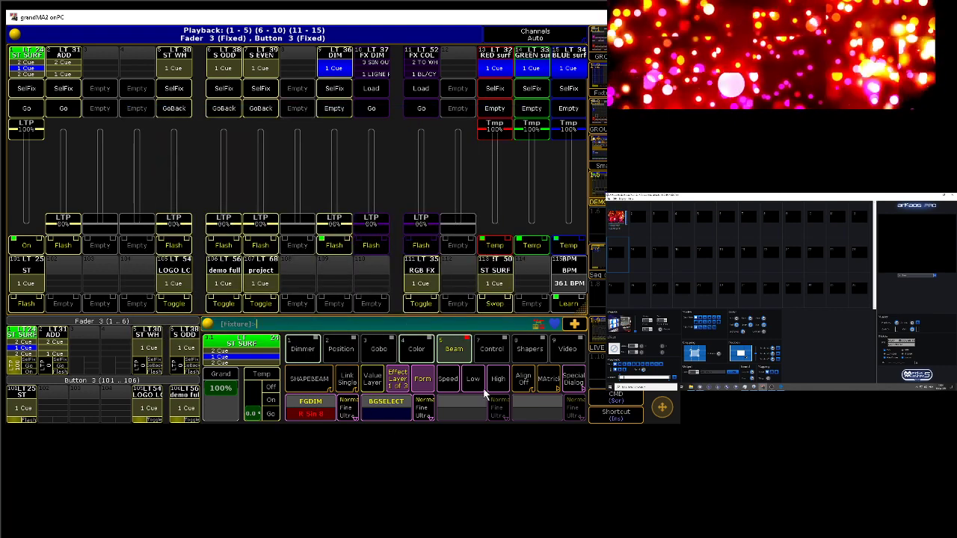
left_click(572, 381)
left_click(245, 163)
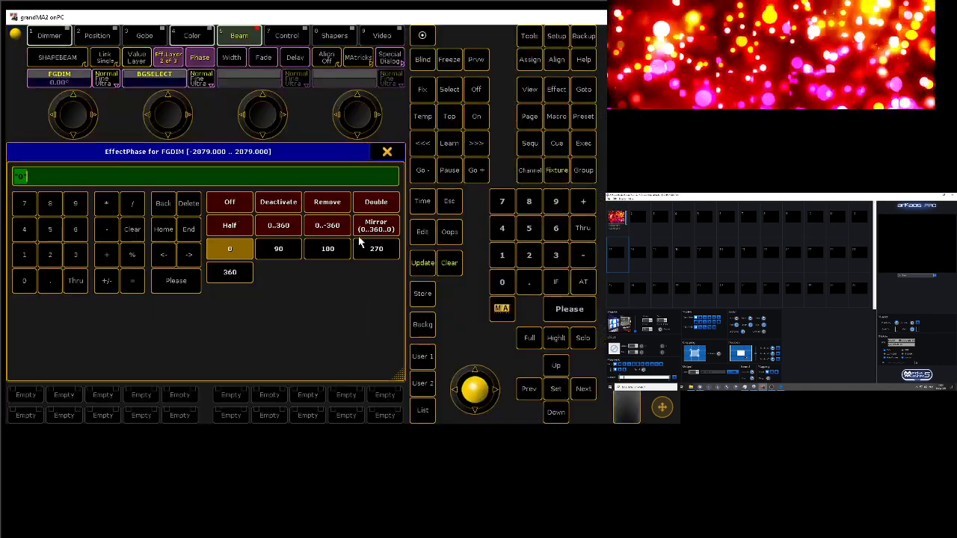
left_click(232, 245)
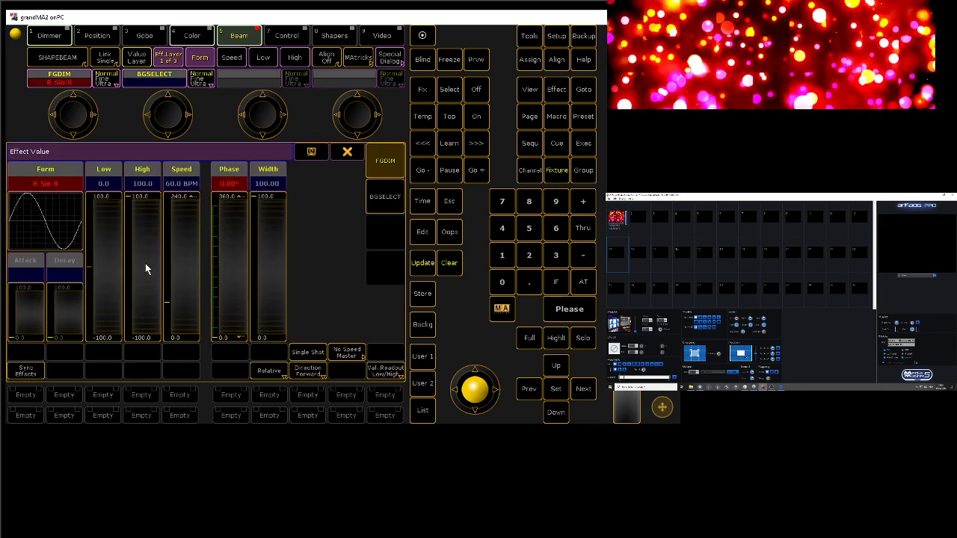
Step: Set the low value of the FGDIM Sin effect to decimal -100, and lower it further to -109.0
left_click(115, 183)
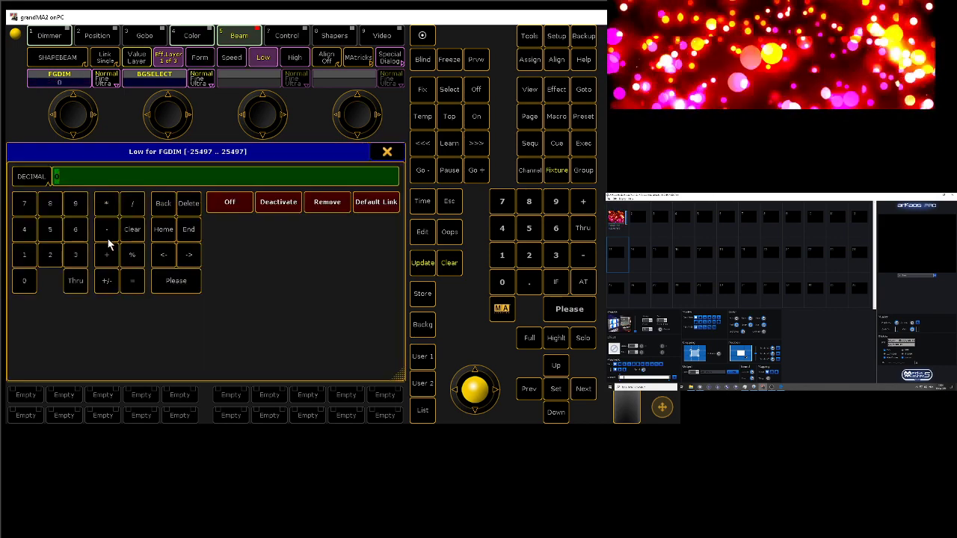
type("-")
type("39.2")
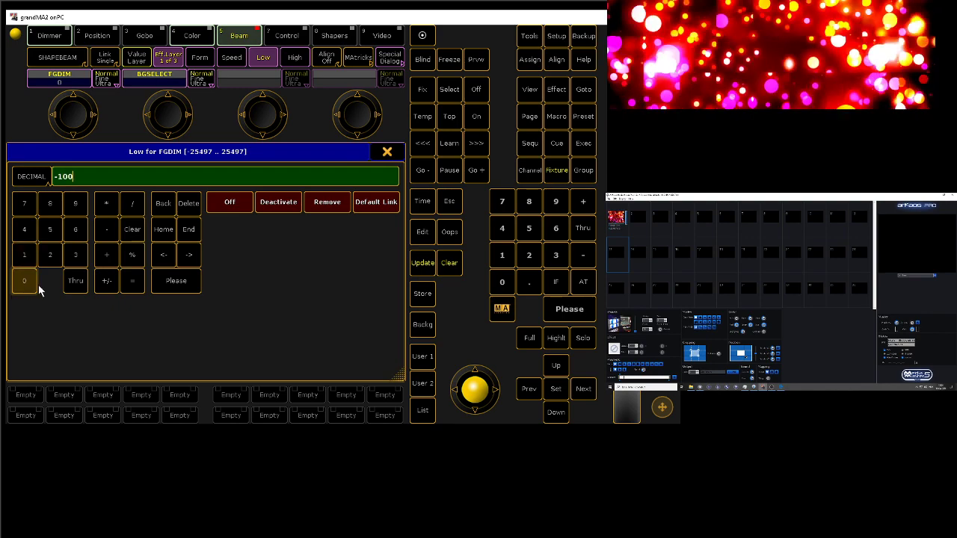
left_click(163, 287)
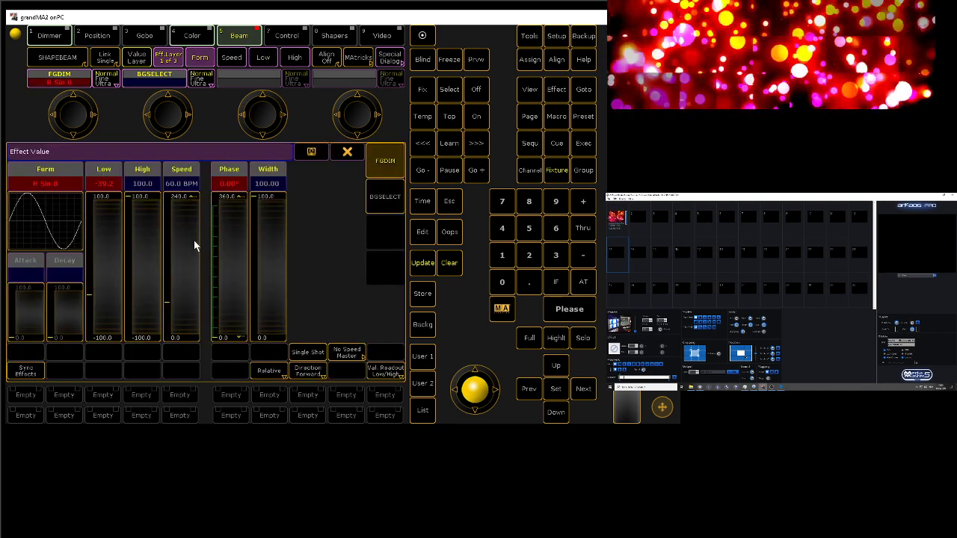
left_click_drag(100, 239, 100, 331)
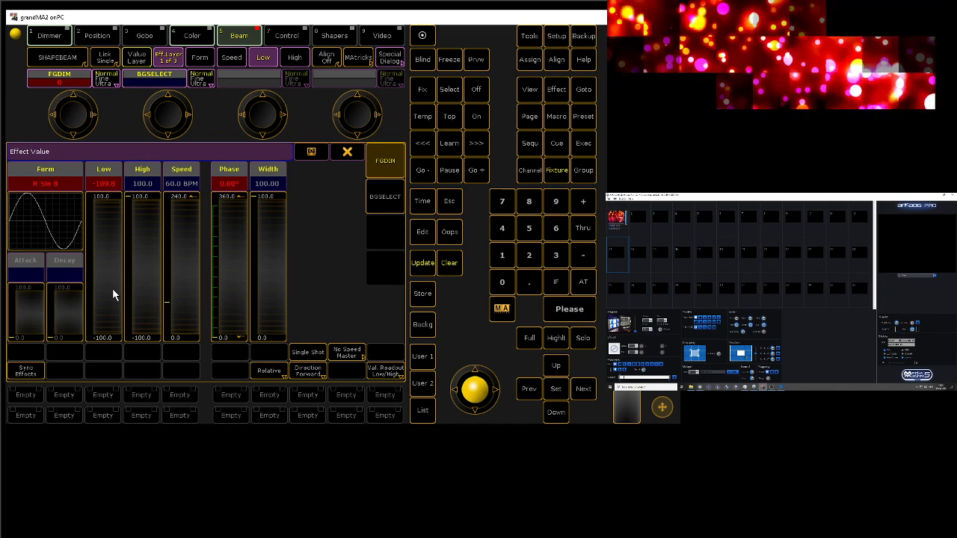
Step: Switch to MediaMaster and choose a different preview source, and close the Effect Value window in grandMA2
left_click(926, 275)
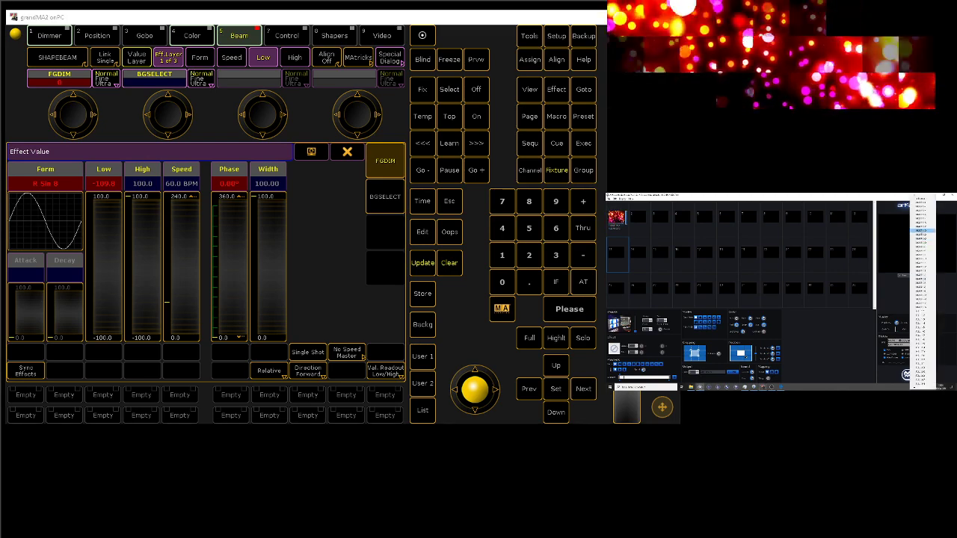
left_click(921, 231)
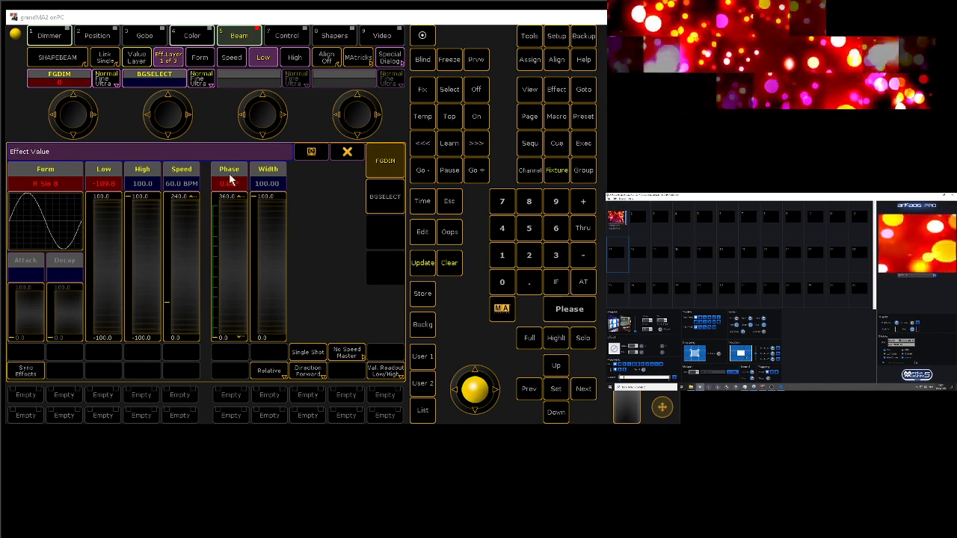
left_click(344, 153)
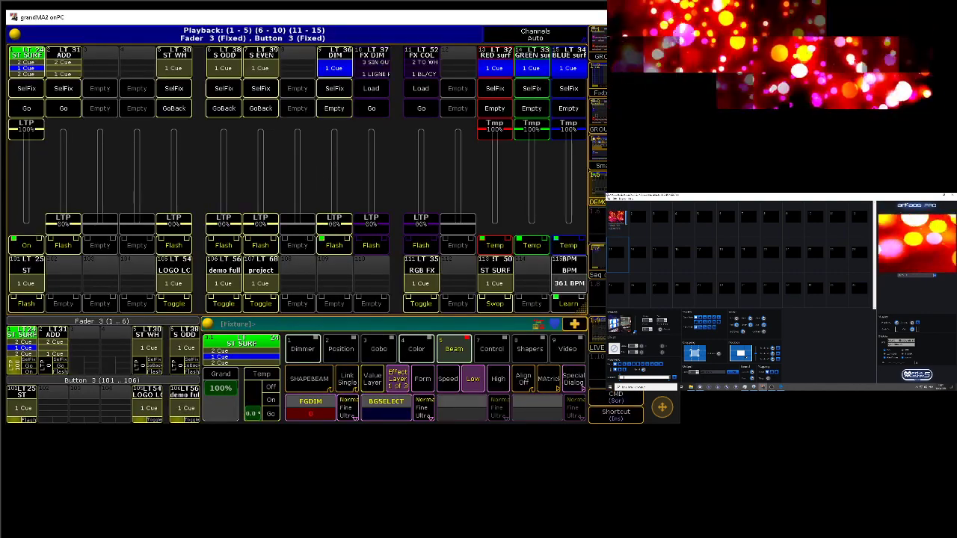
Step: In MediaMaster, bring up the selected second-row video layer over the running clip
left_click_drag(636, 332, 639, 309)
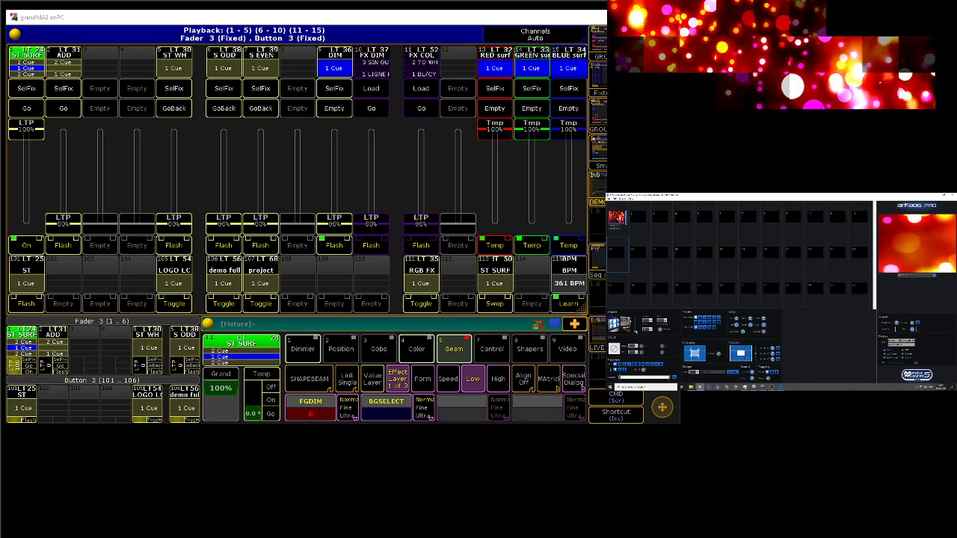
left_click_drag(635, 331, 640, 303)
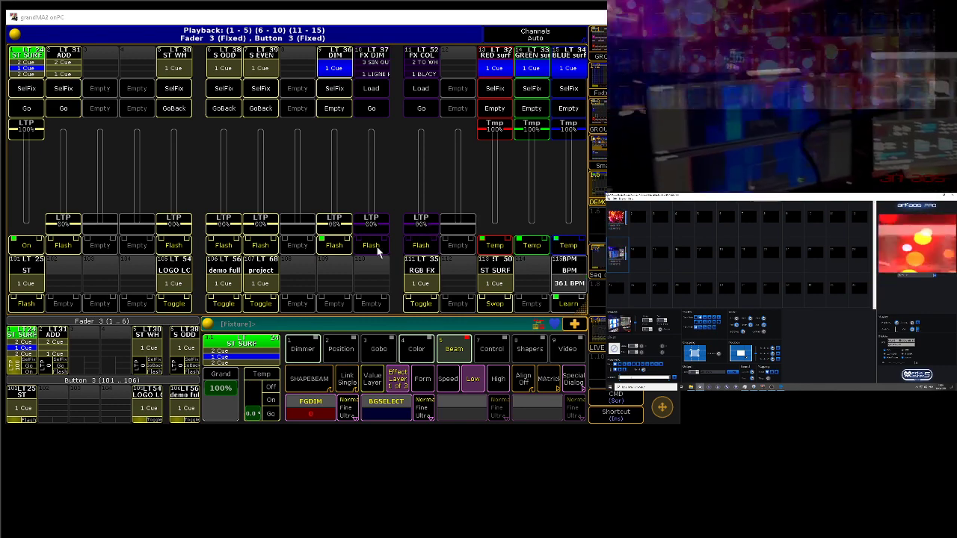
Step: Switch to grandMA2, turn on the RGB FX executor and raise the DIM executor's fader to 100%
left_click(422, 303)
left_click_drag(334, 218, 323, 127)
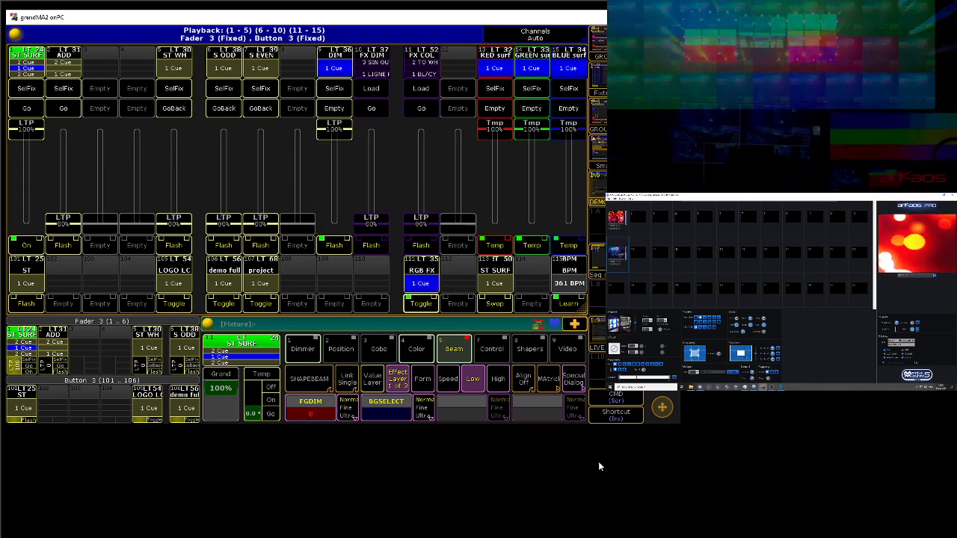